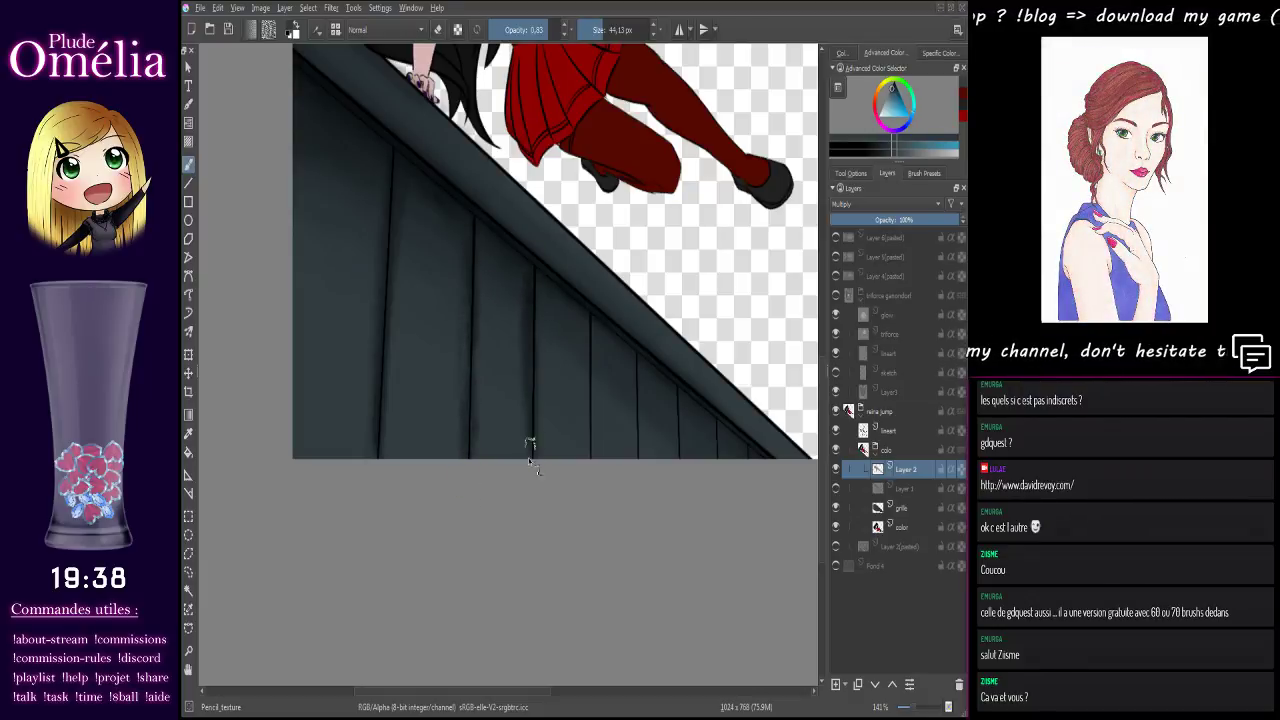
Shade the remaining seams between the wall planks with dark brush strokes on Layer 2, working toward the narrow end
key(6)
key(6)
key(6)
key(6)
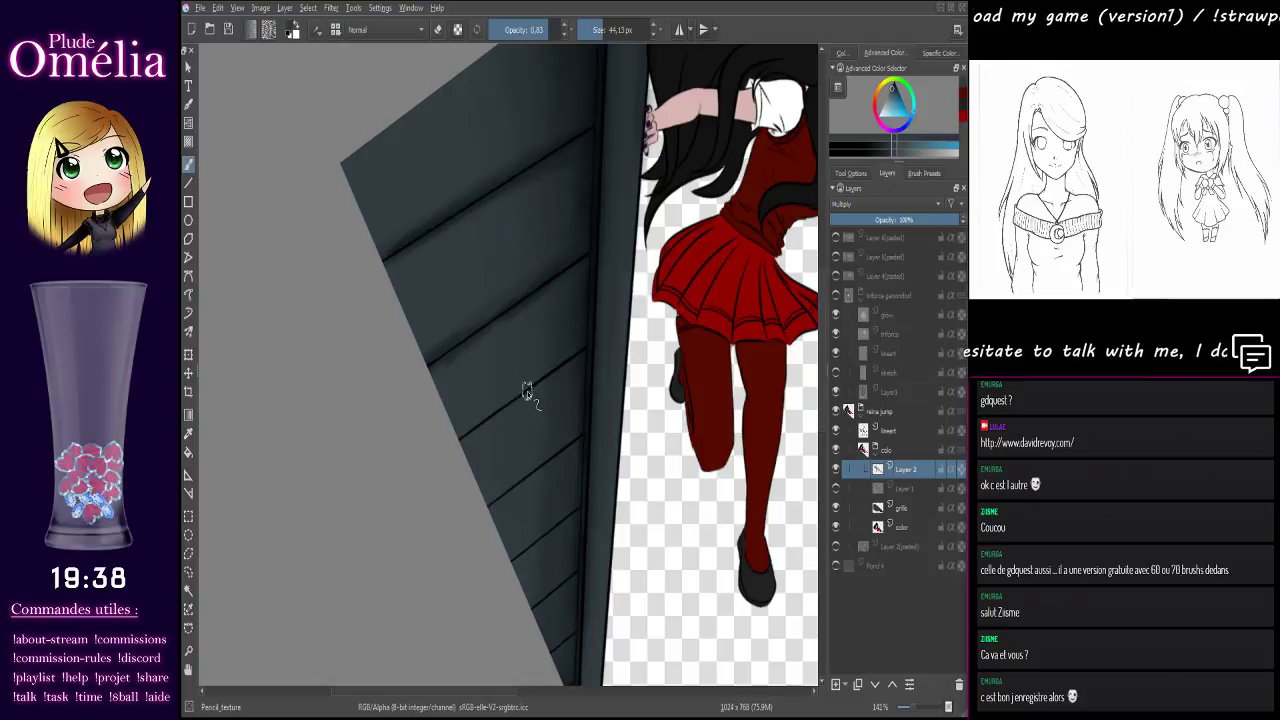
drag(550, 330, 553, 360)
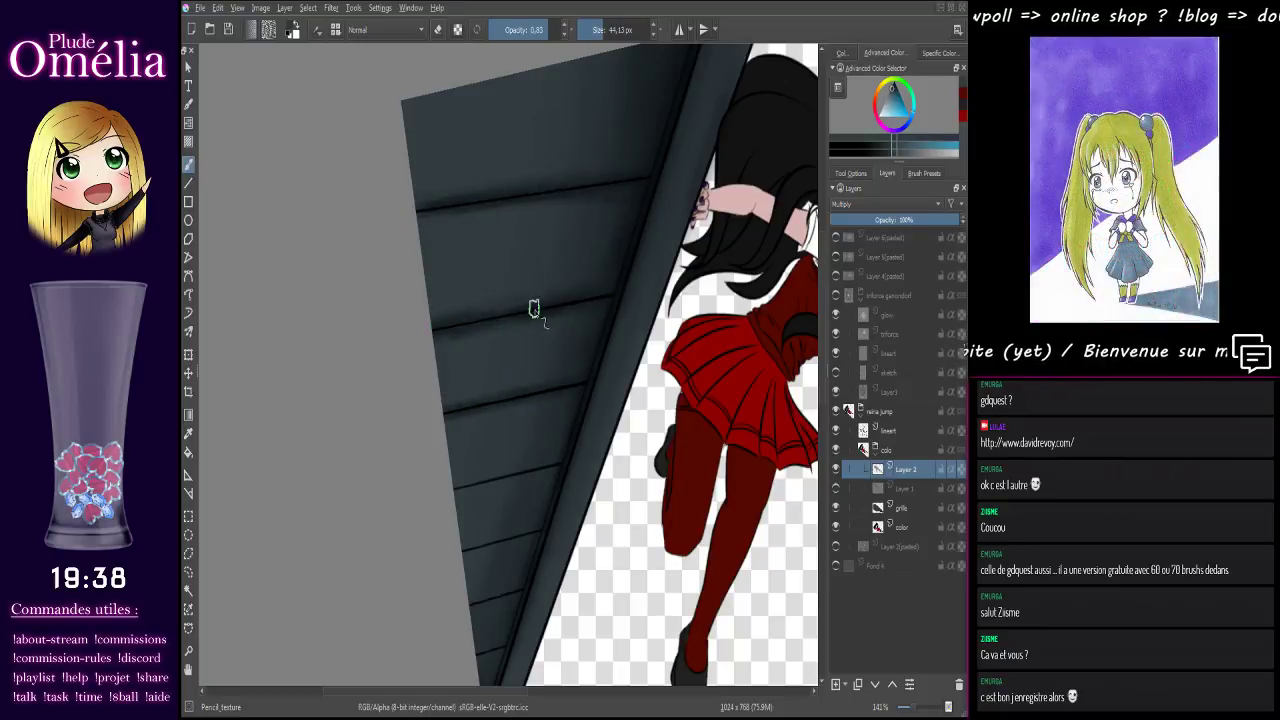
drag(531, 300, 589, 151)
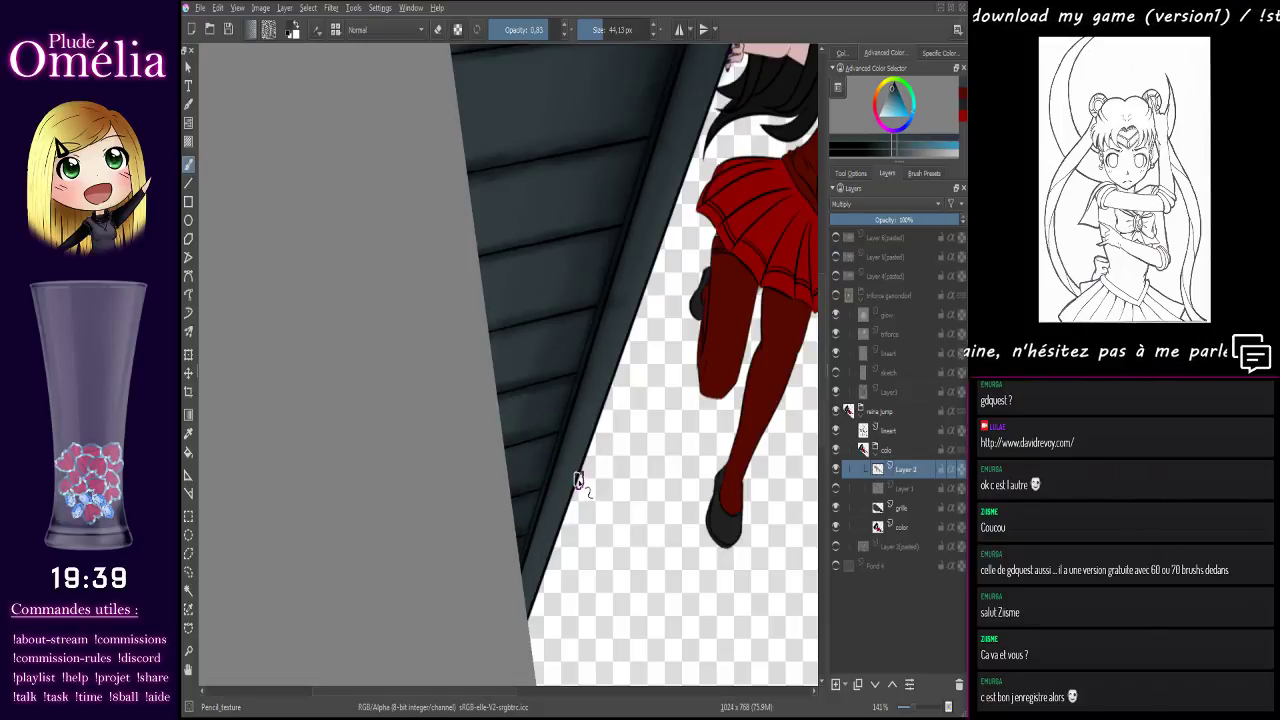
key(5)
drag(496, 337, 676, 493)
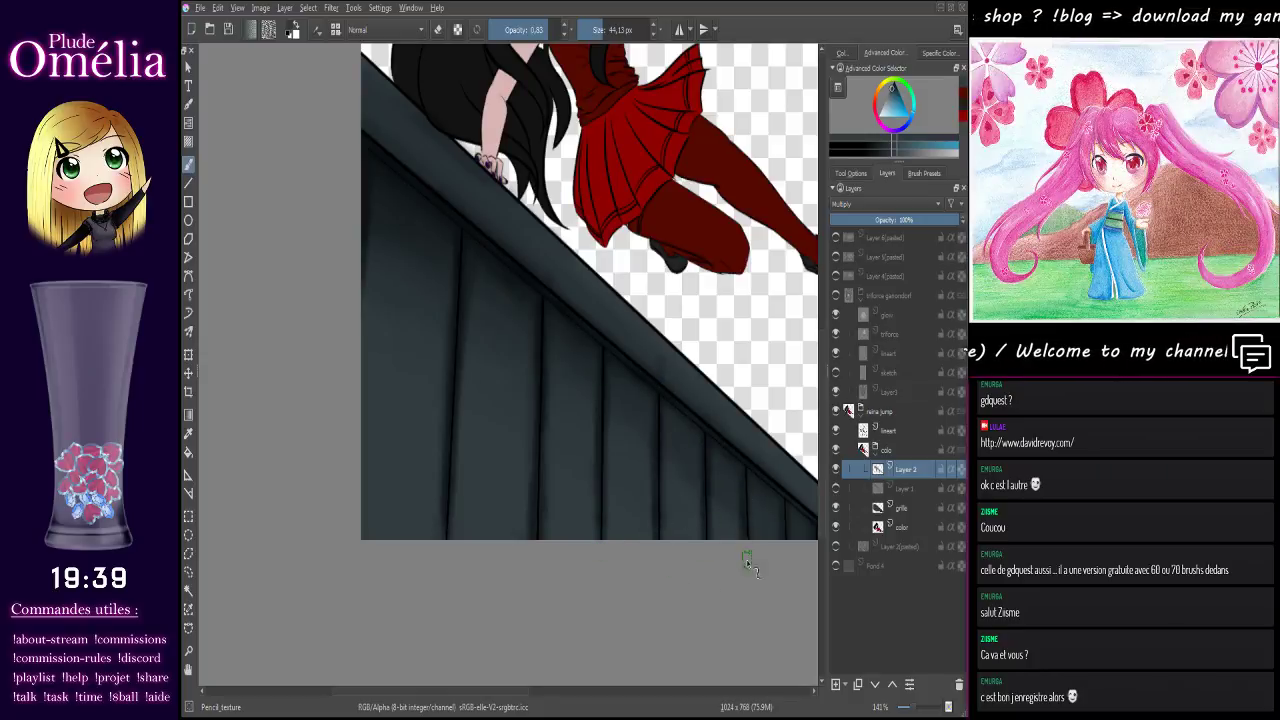
Add soft dark shading along the sloping top beam of the wall on Layer 2
drag(612, 380, 500, 423)
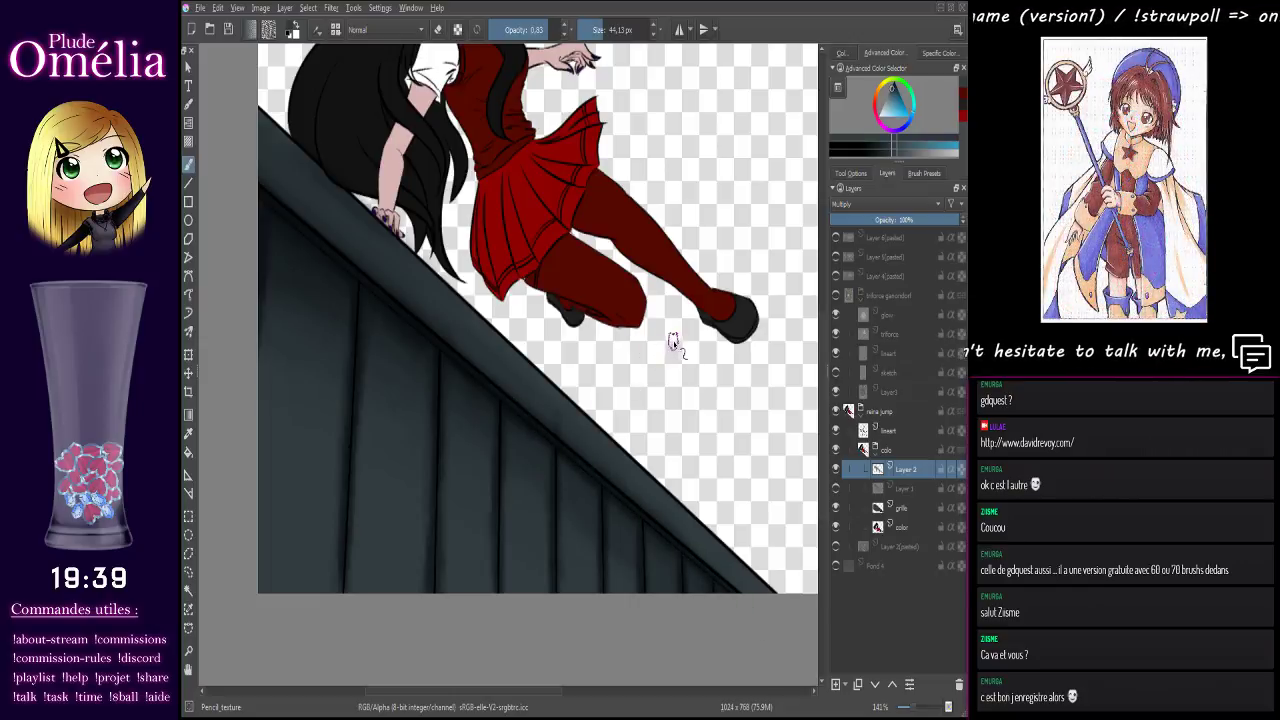
mouse_move(674, 337)
mouse_down()
mouse_move(703, 403)
mouse_move(646, 534)
mouse_move(540, 615)
mouse_move(400, 600)
mouse_move(320, 560)
mouse_up()
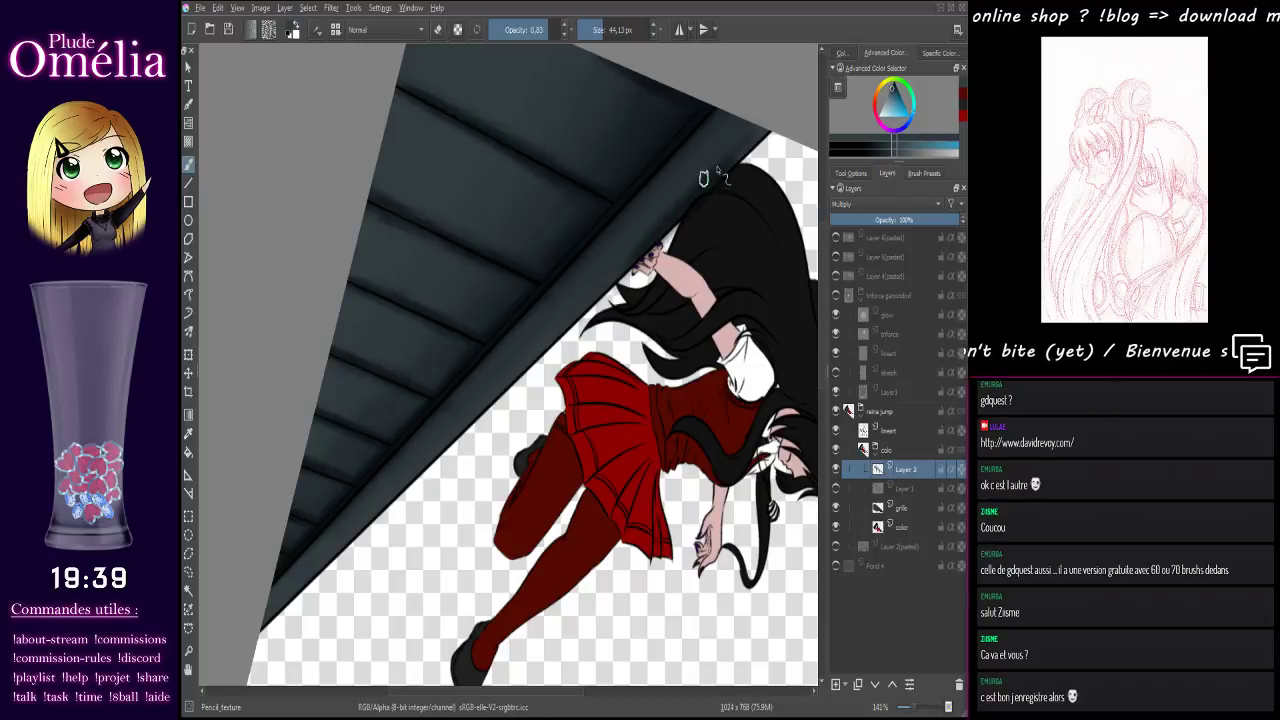
key(5)
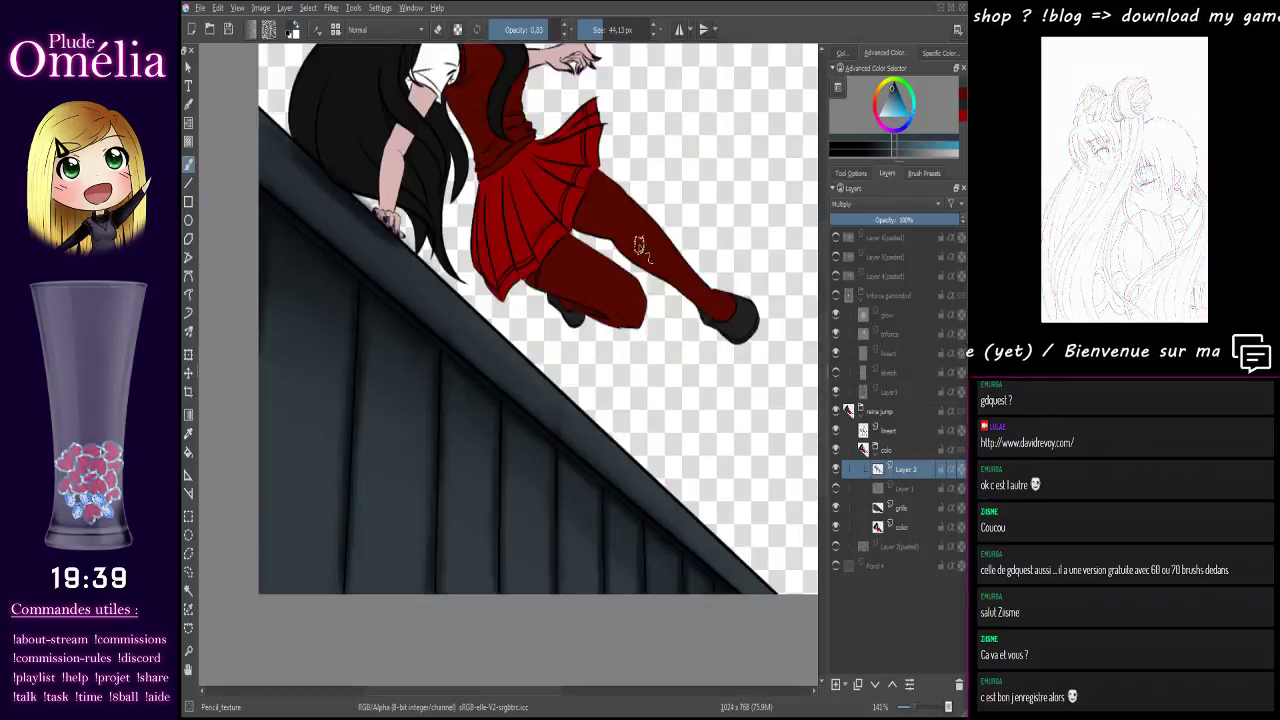
drag(367, 204, 404, 334)
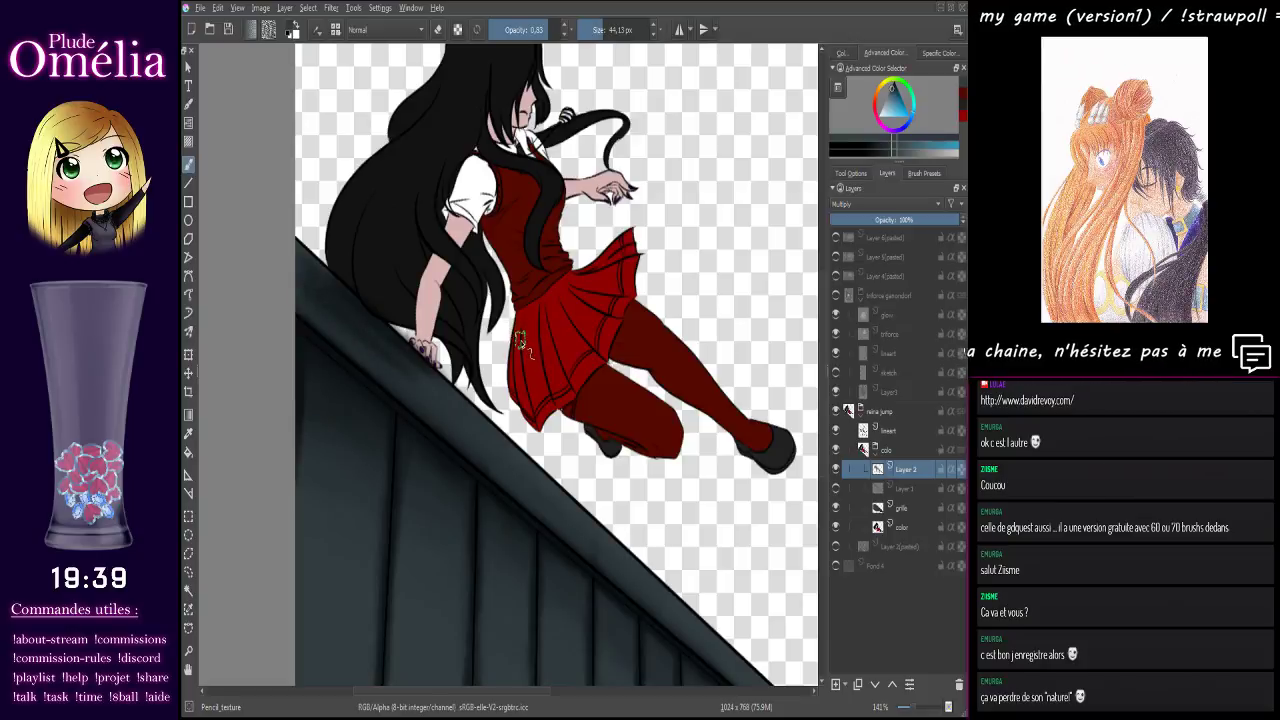
drag(523, 350, 489, 251)
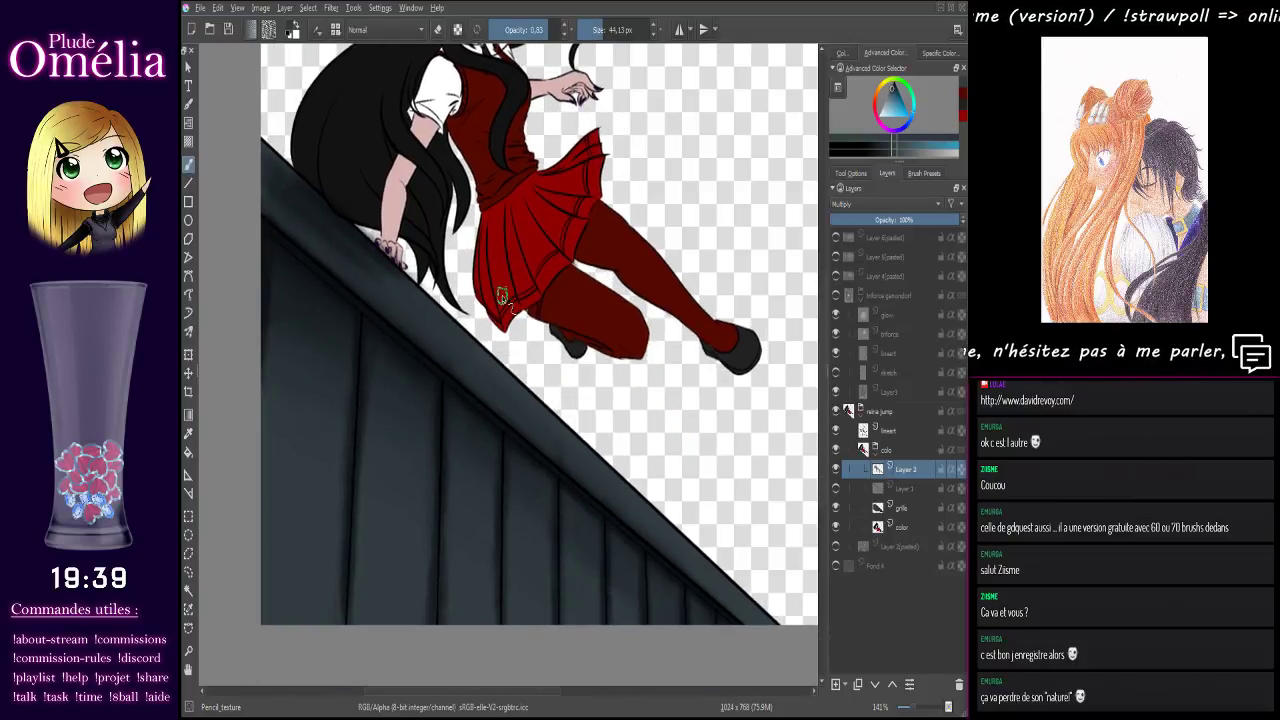
mouse_move(510, 303)
mouse_down()
mouse_move(531, 283)
mouse_move(517, 261)
mouse_move(531, 439)
mouse_up()
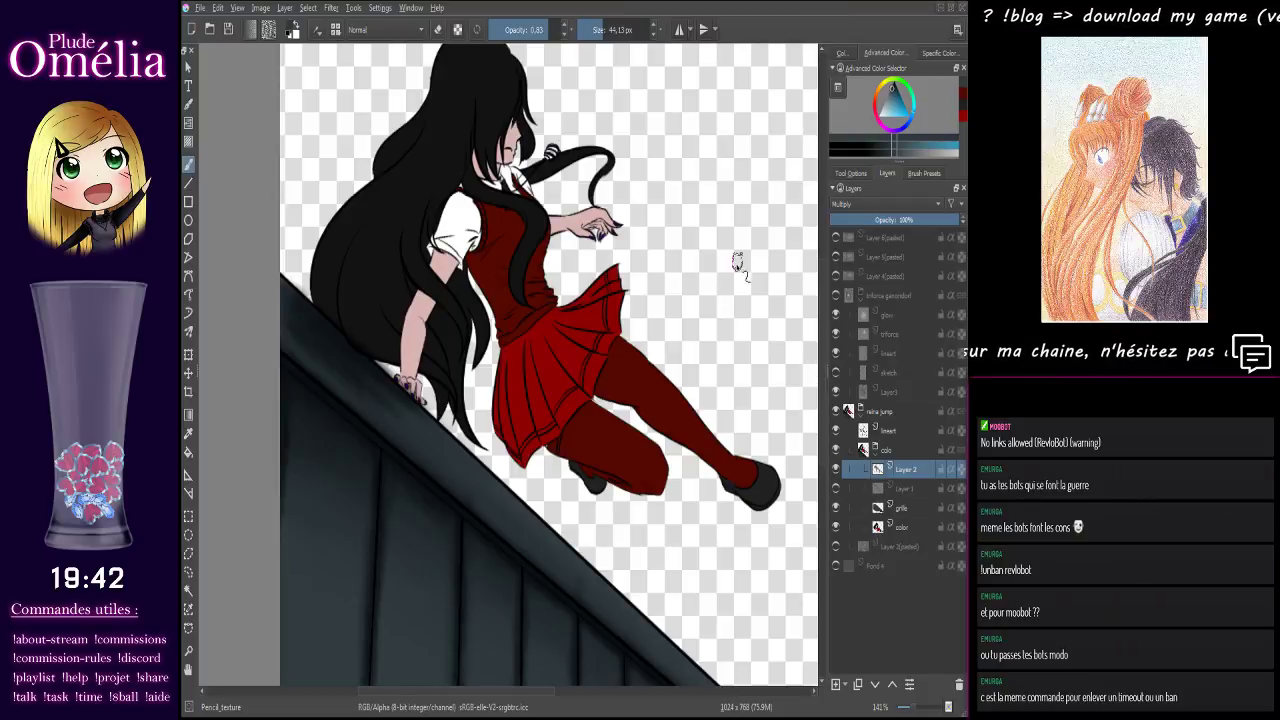
Compare the wall with Layer 1 shown and hidden, and delete Layer 1
scroll(676, 343, down, 2)
scroll(676, 343, up, 3)
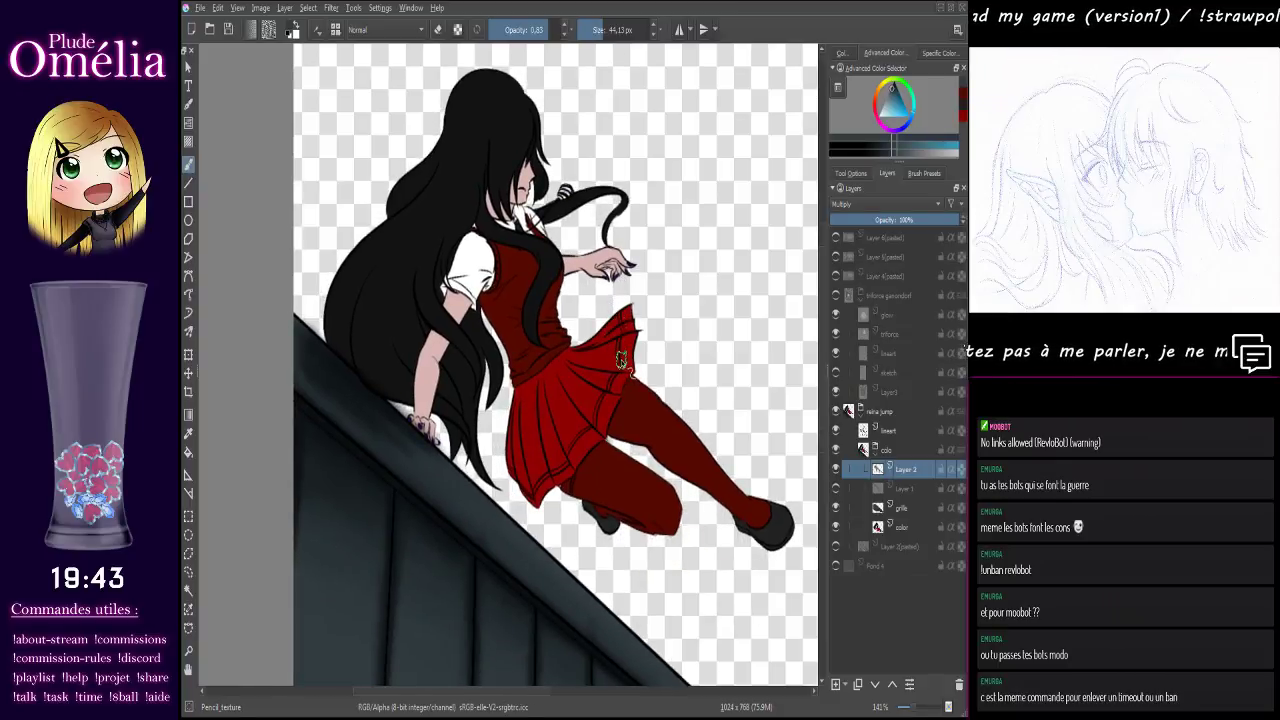
scroll(537, 330, down, 4)
scroll(537, 330, up, 2)
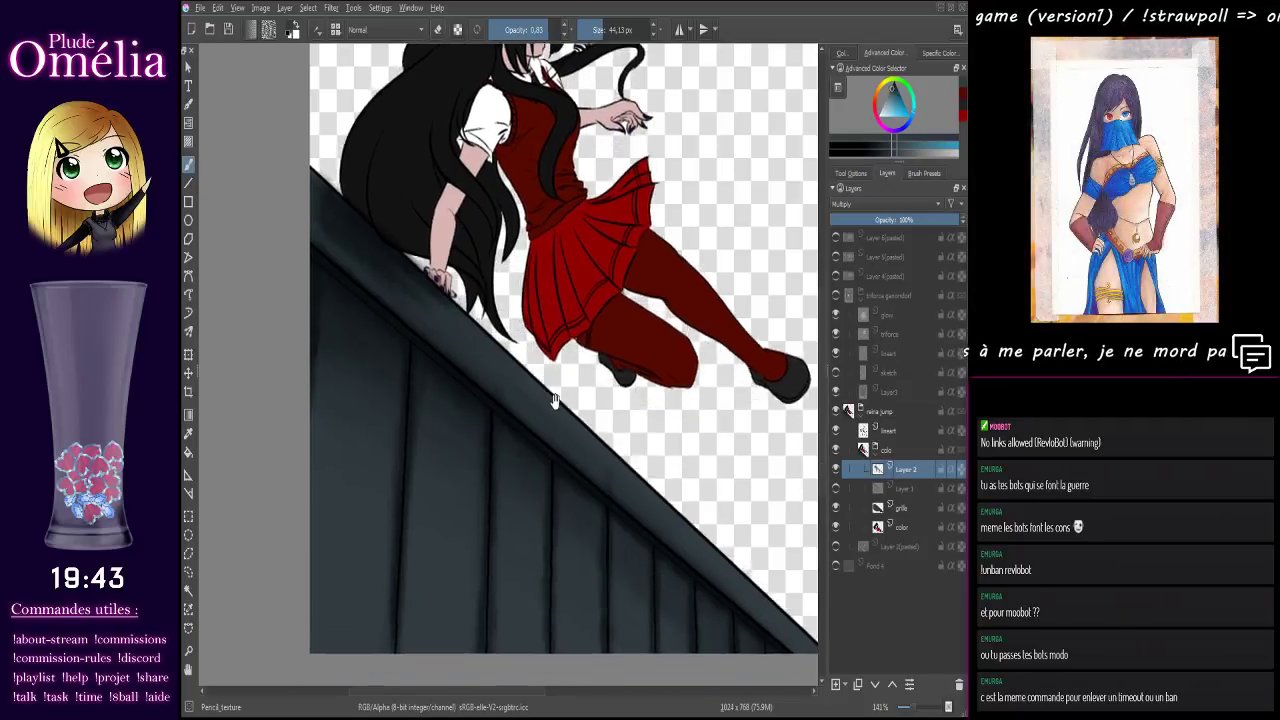
scroll(550, 215, down, 4)
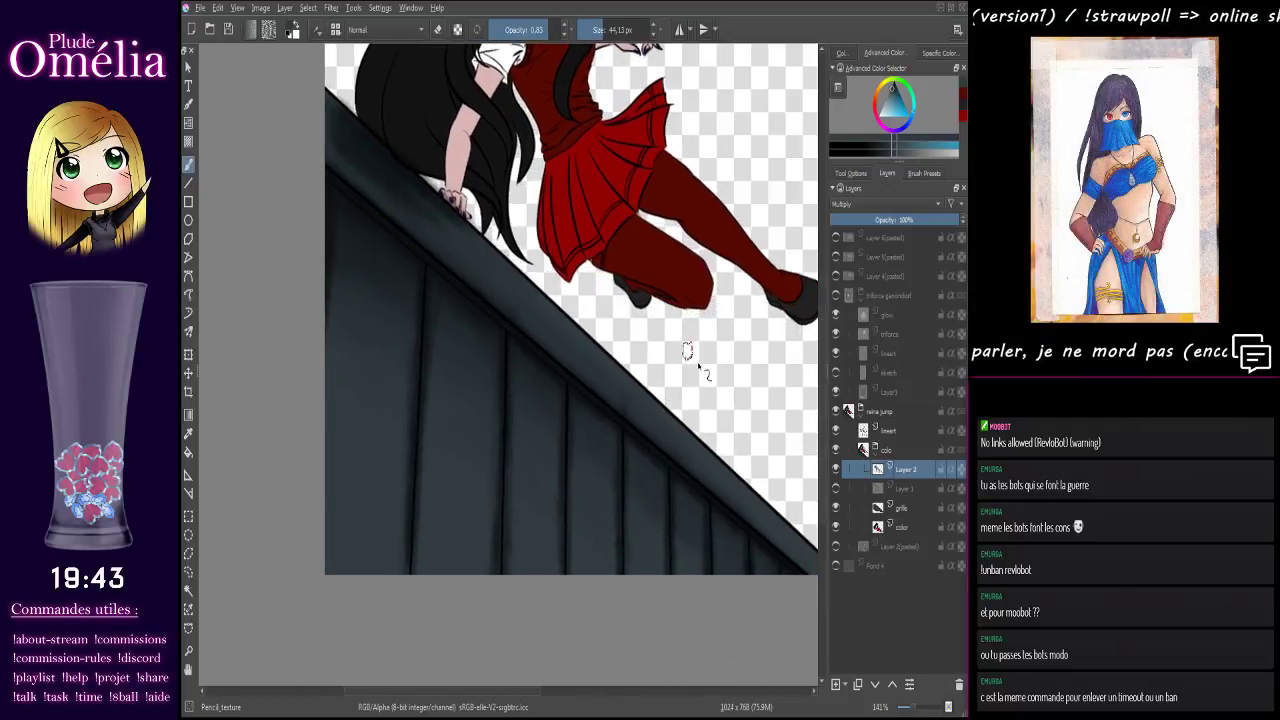
click(836, 489)
click(836, 490)
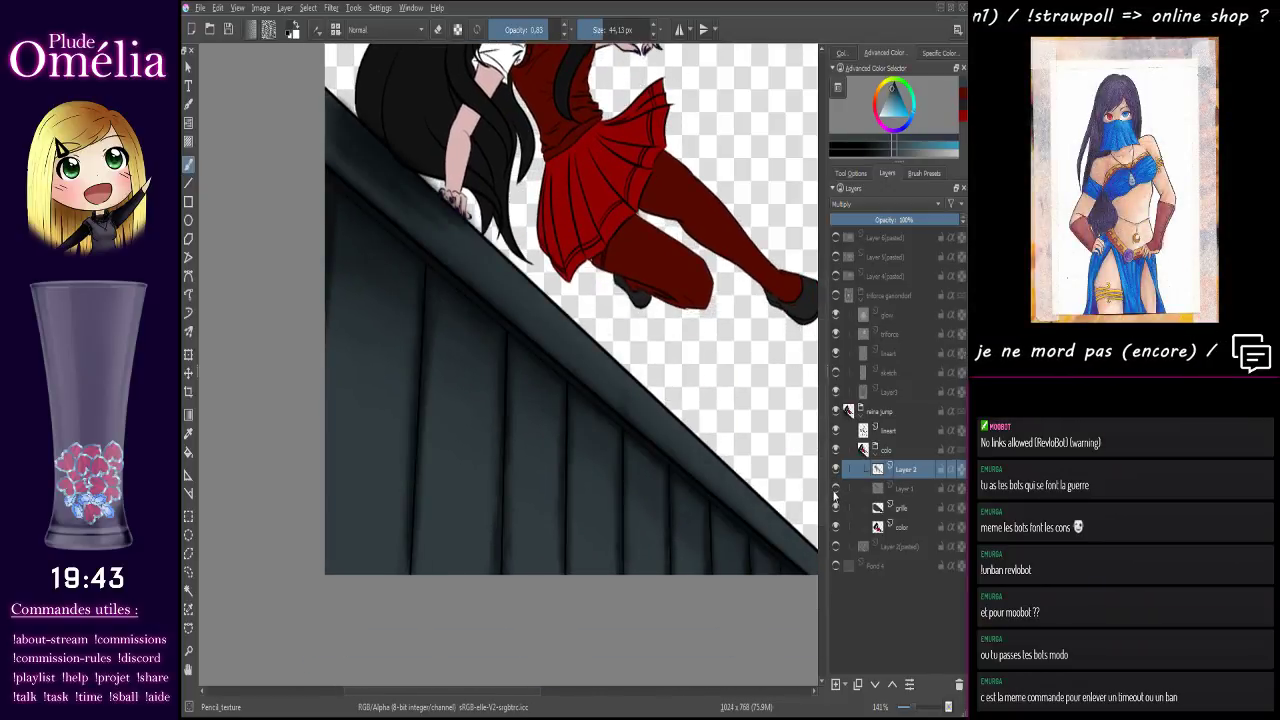
click(836, 490)
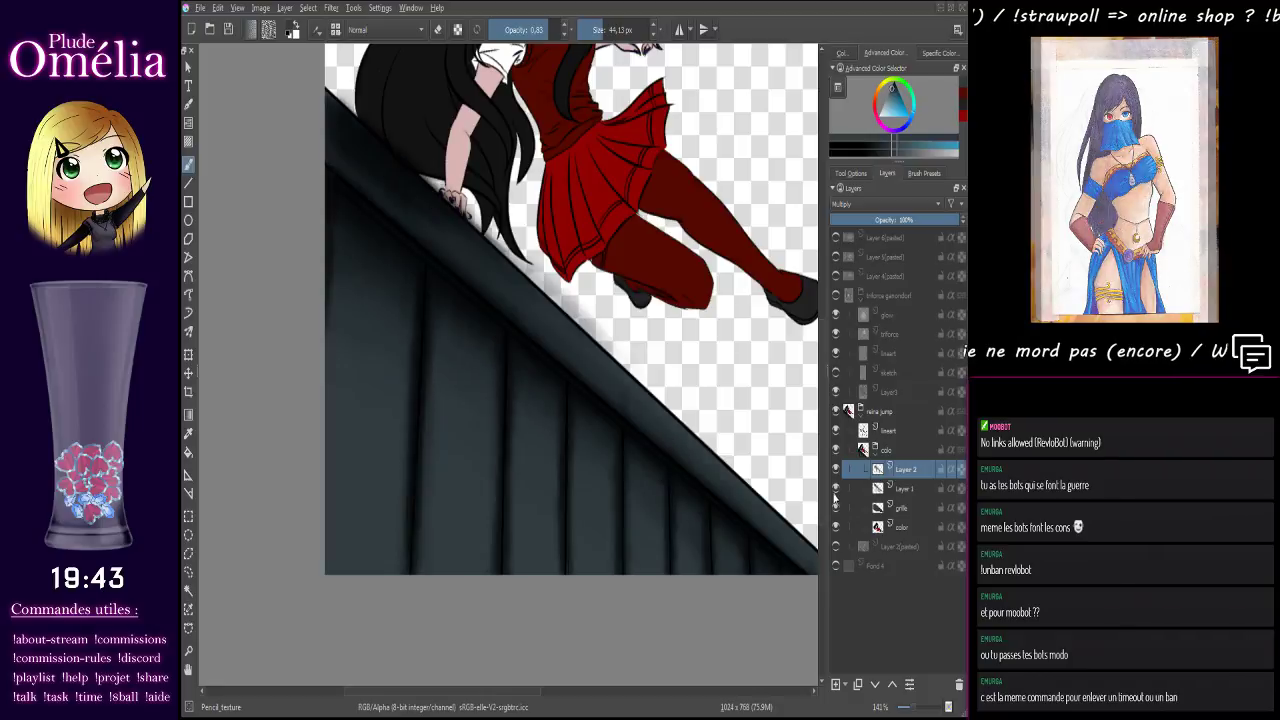
click(909, 489)
click(957, 685)
Review the wall shading by comparing the drawing with Layer 2 hidden and shown, and inspect the planks and beam up close
scroll(627, 474, down, 5)
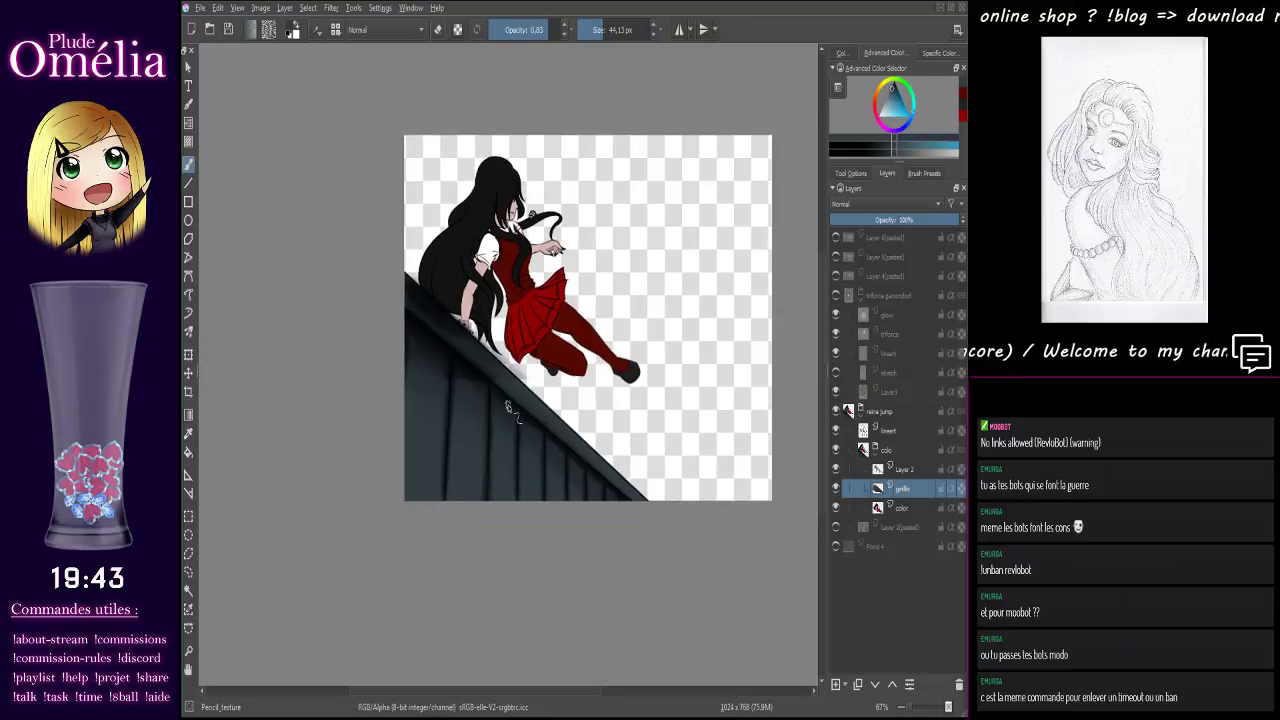
scroll(514, 400, up, 3)
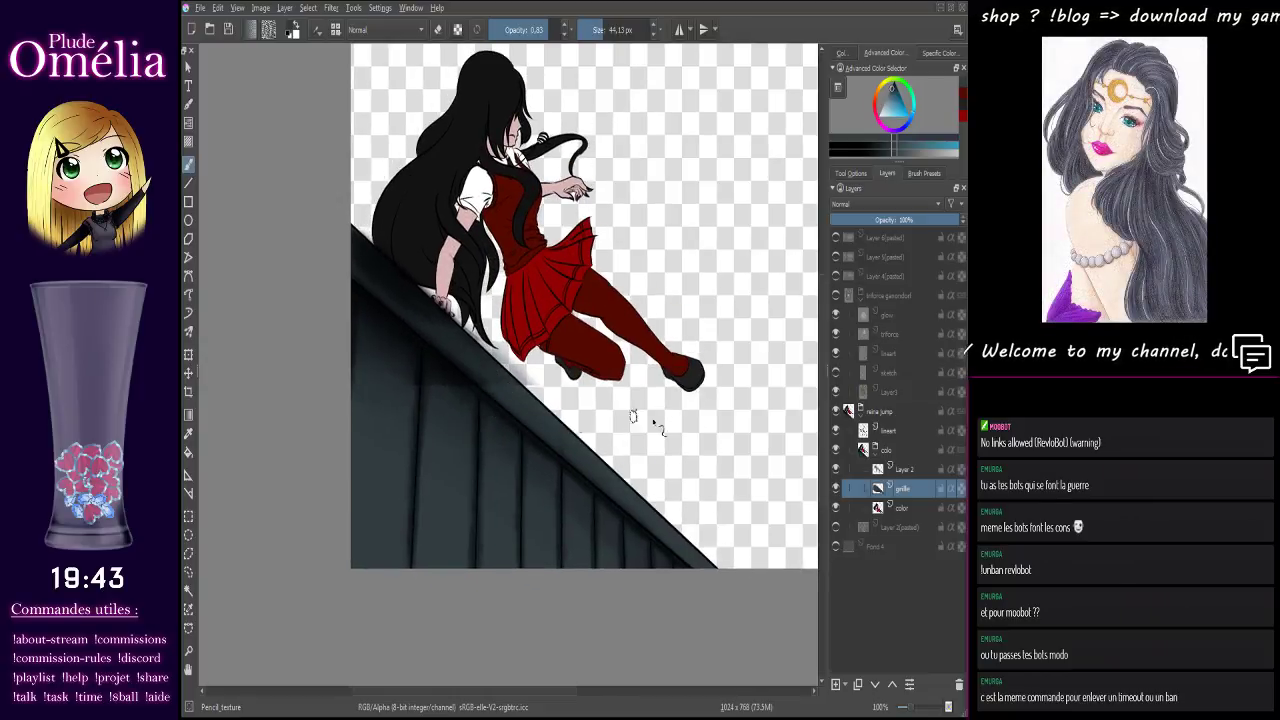
click(903, 470)
click(836, 469)
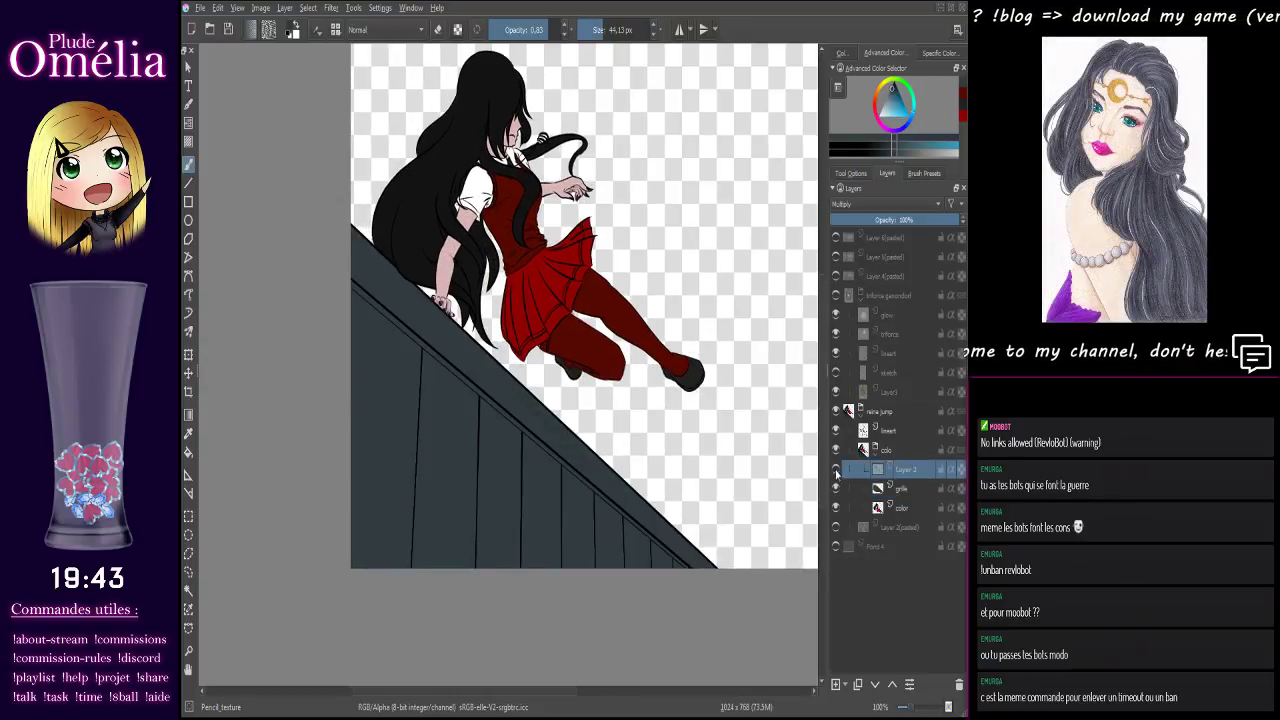
click(836, 469)
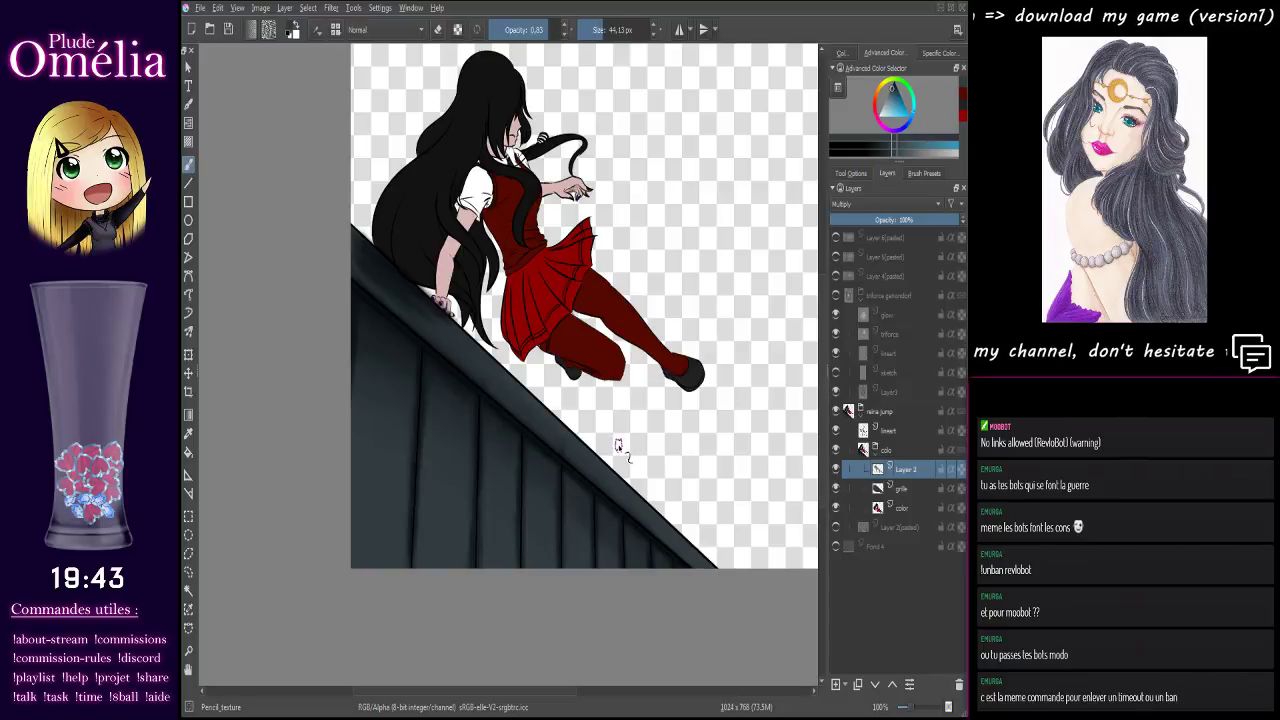
scroll(618, 445, up, 2)
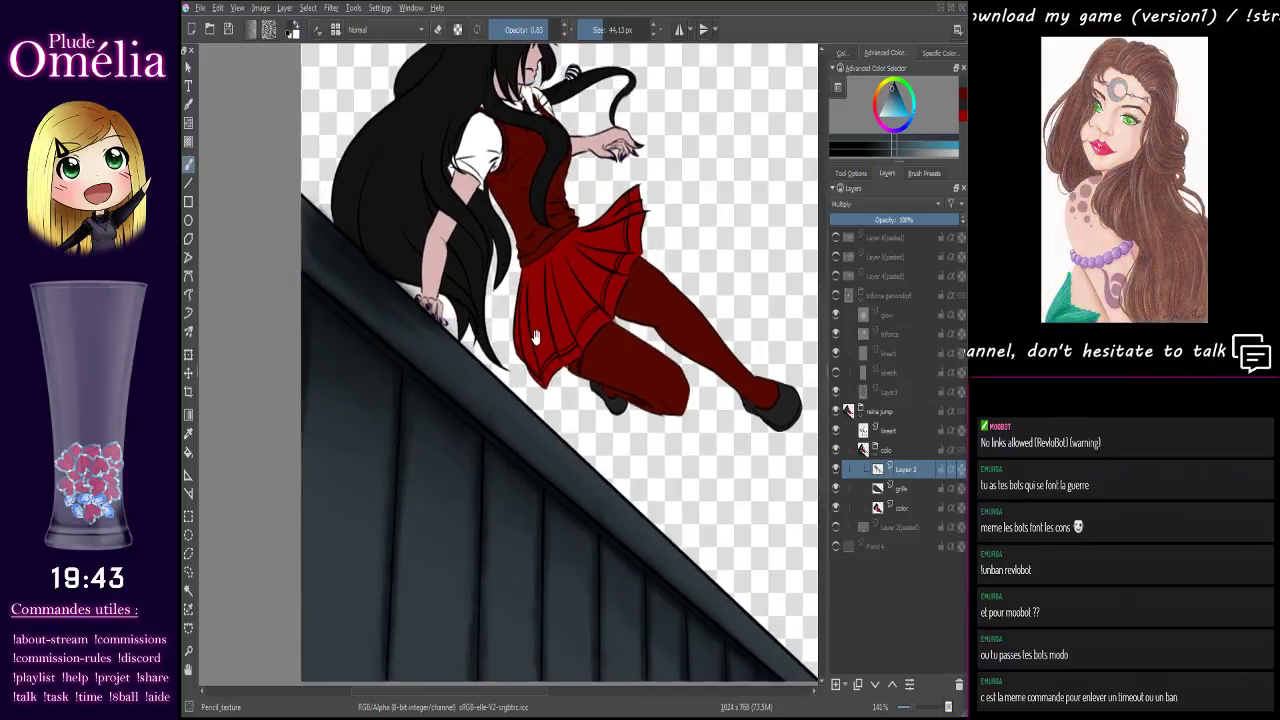
drag(535, 338, 533, 365)
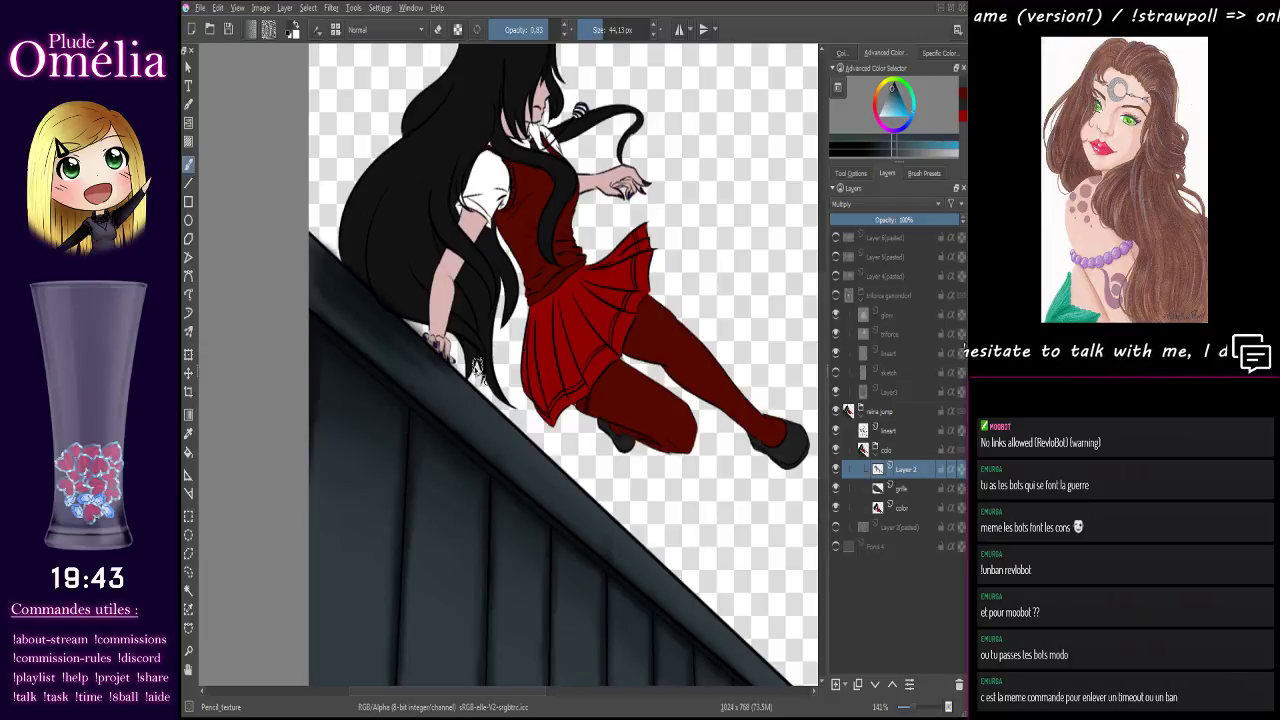
drag(435, 318, 497, 422)
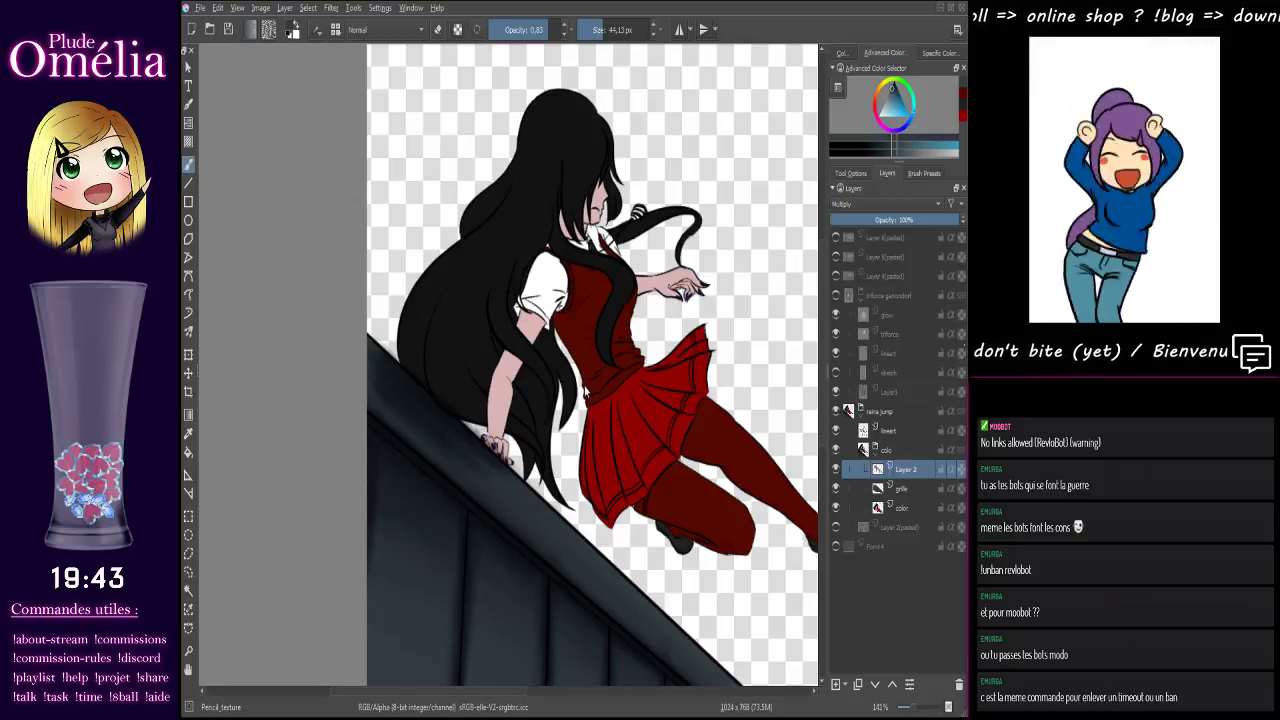
scroll(520, 398, down, 2)
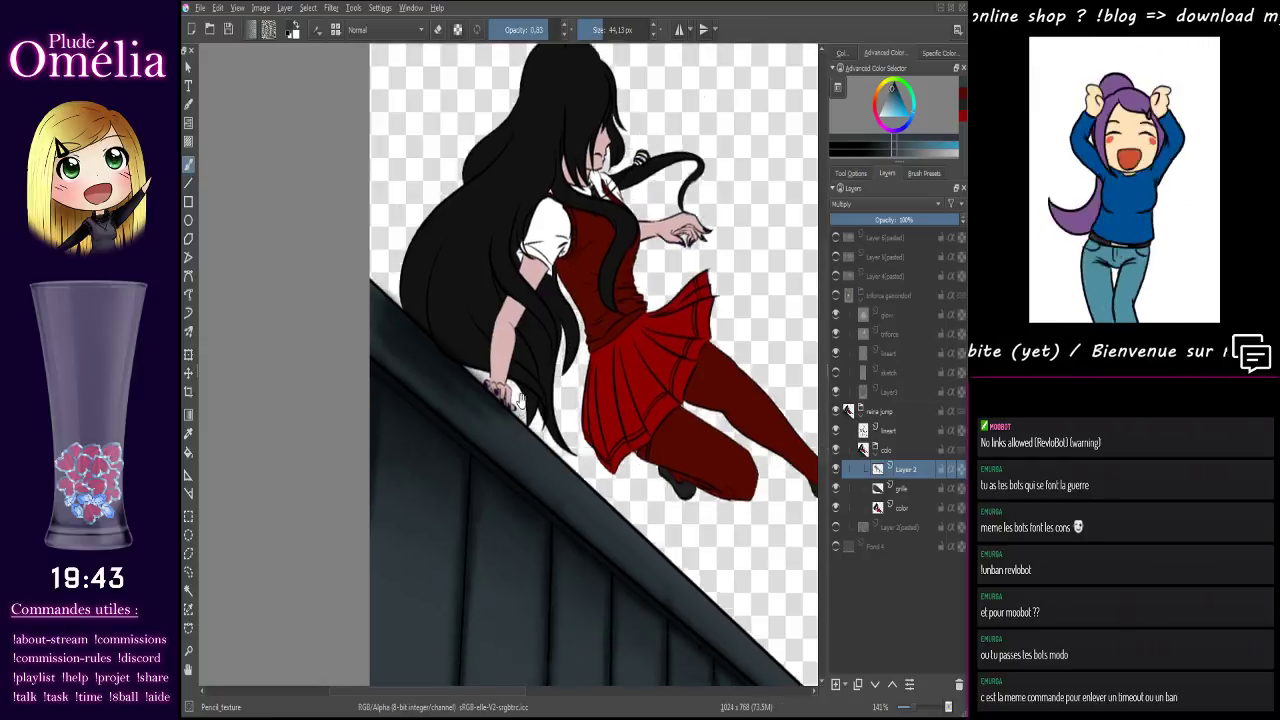
scroll(520, 400, down, 8)
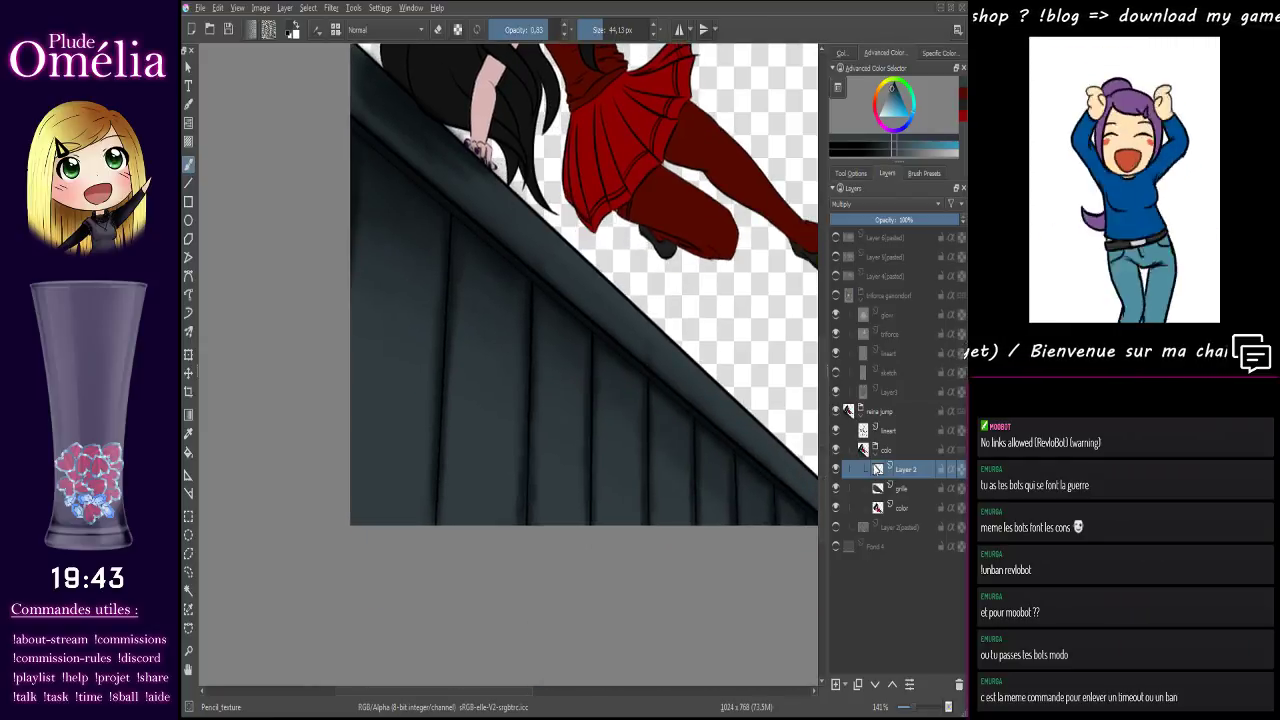
Add a new layer above Layer 2, sample the wall's blue-grey as the painting colour and set the layer's blending mode to Screen
click(836, 684)
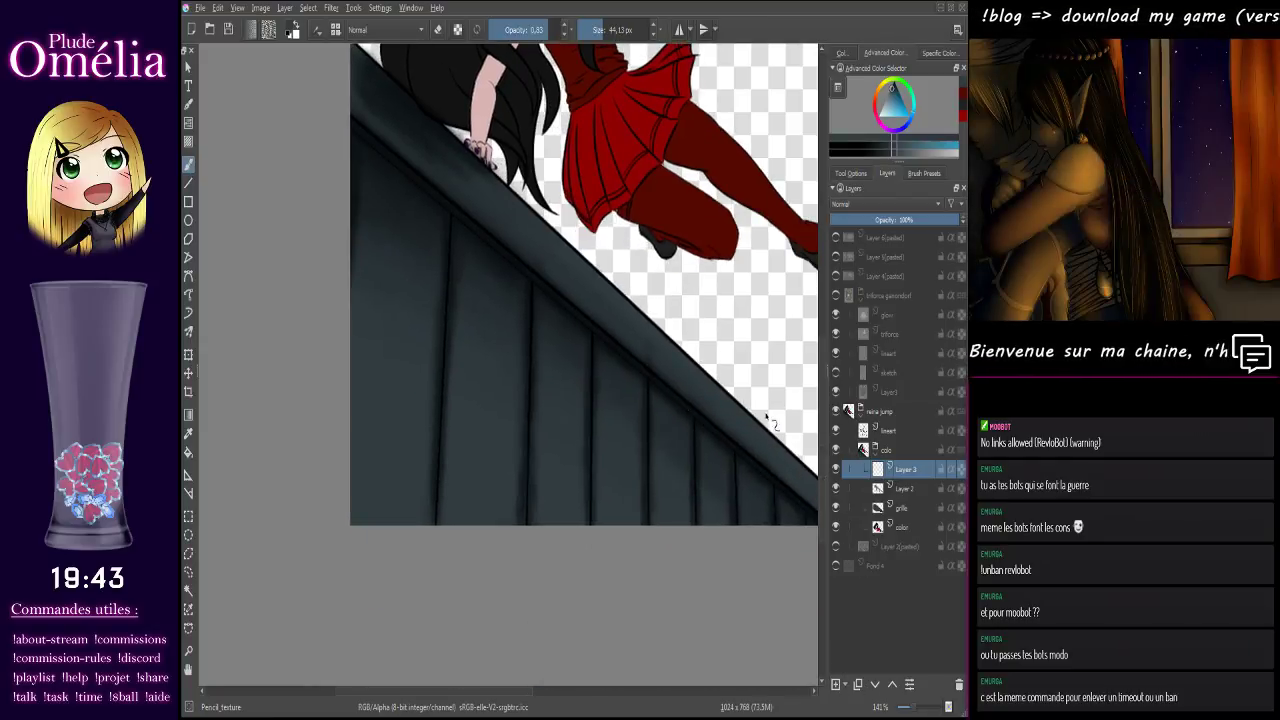
drag(428, 305, 346, 413)
drag(432, 432, 403, 434)
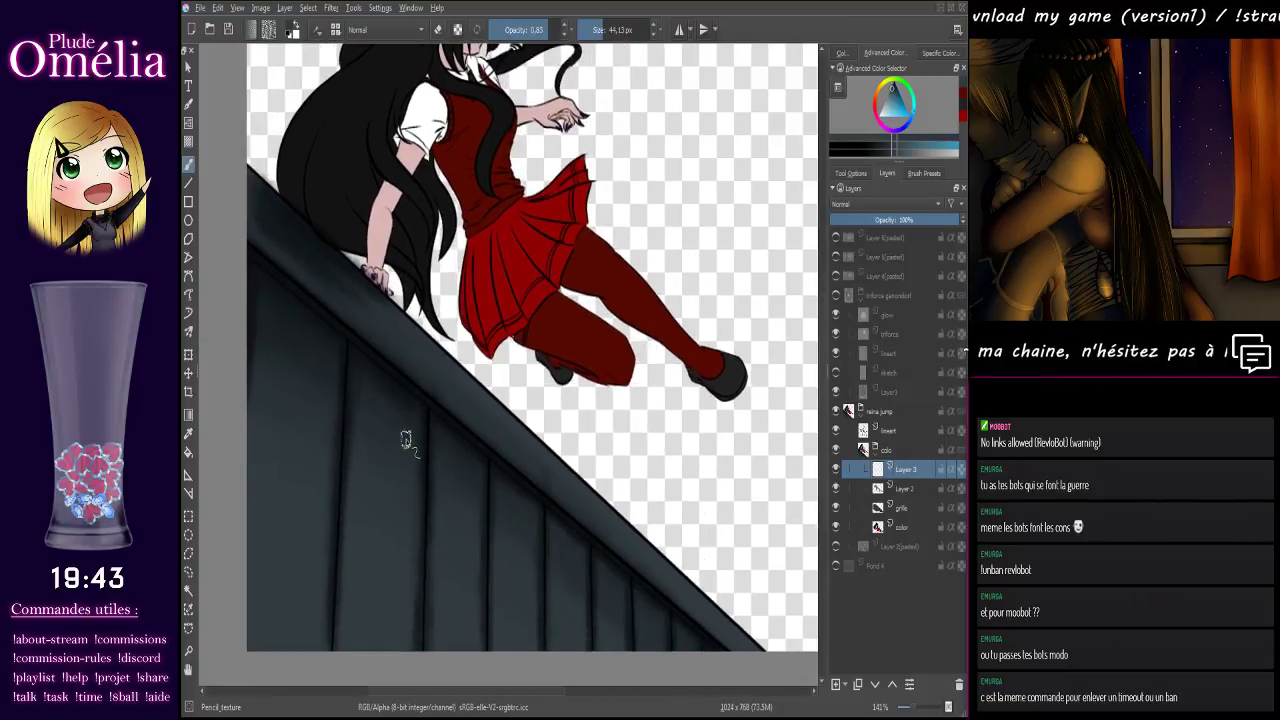
scroll(405, 440, down, 3)
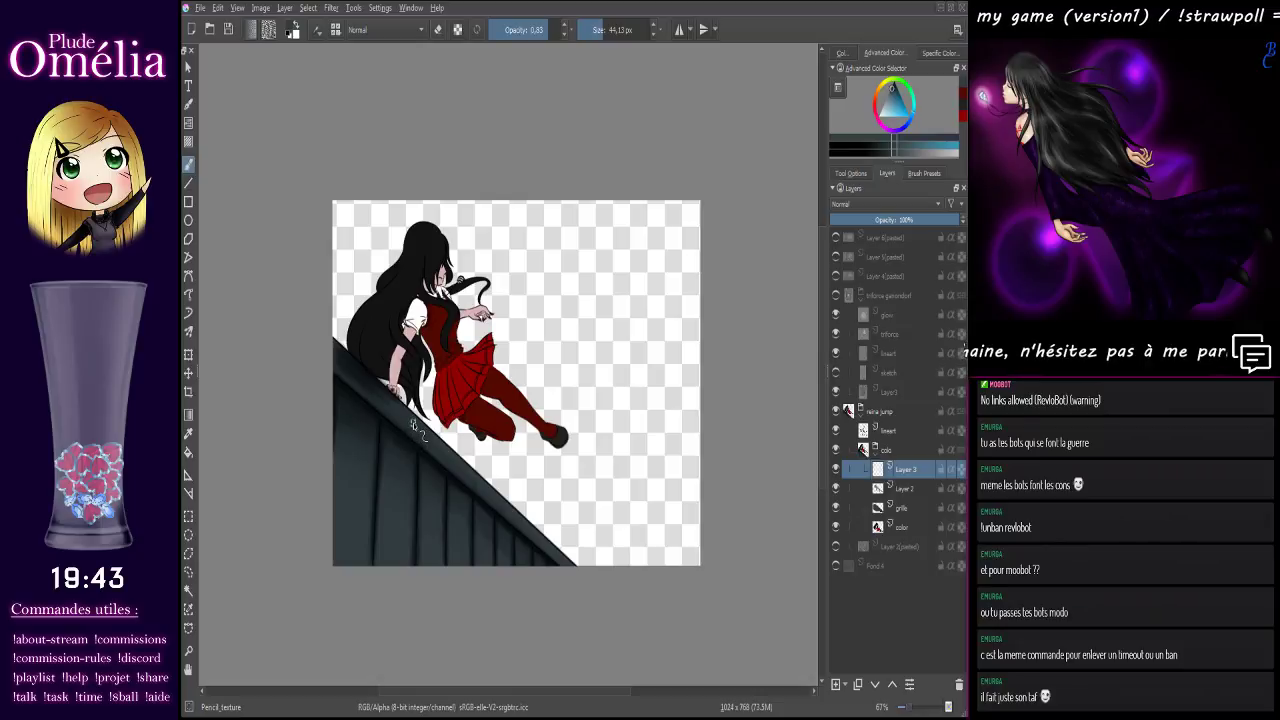
drag(426, 412, 447, 390)
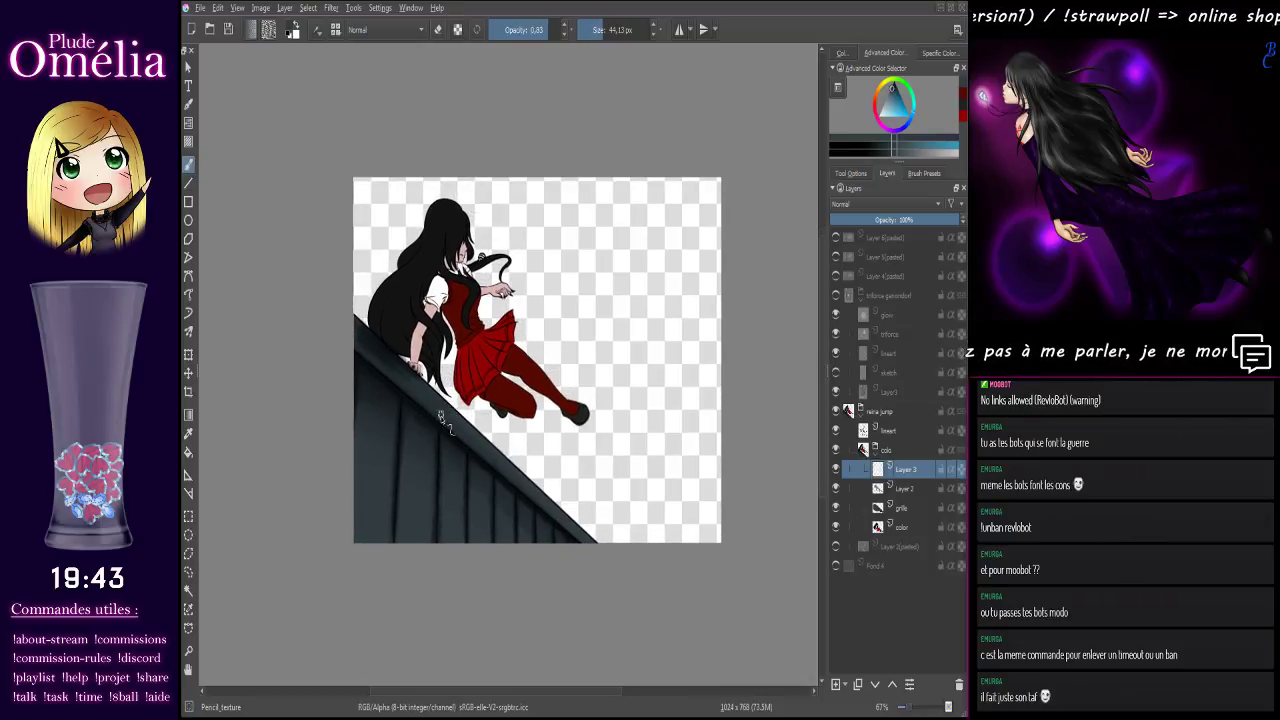
scroll(440, 415, up, 3)
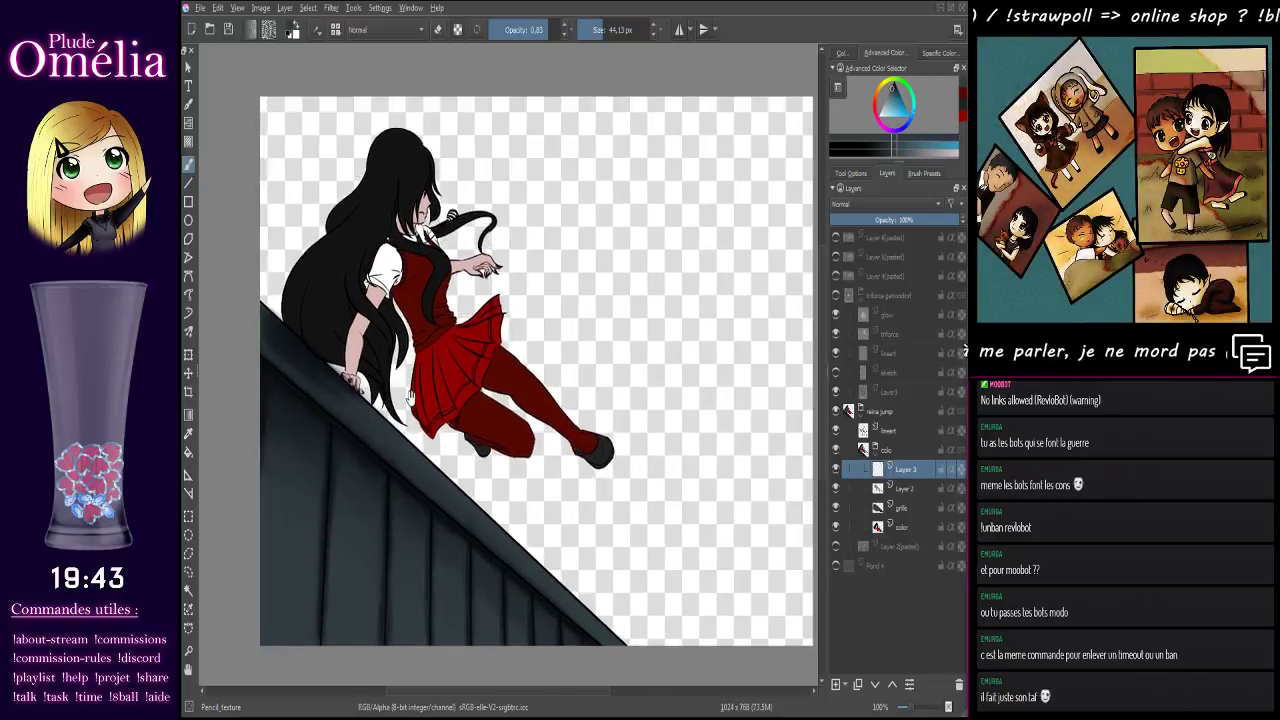
drag(410, 397, 414, 392)
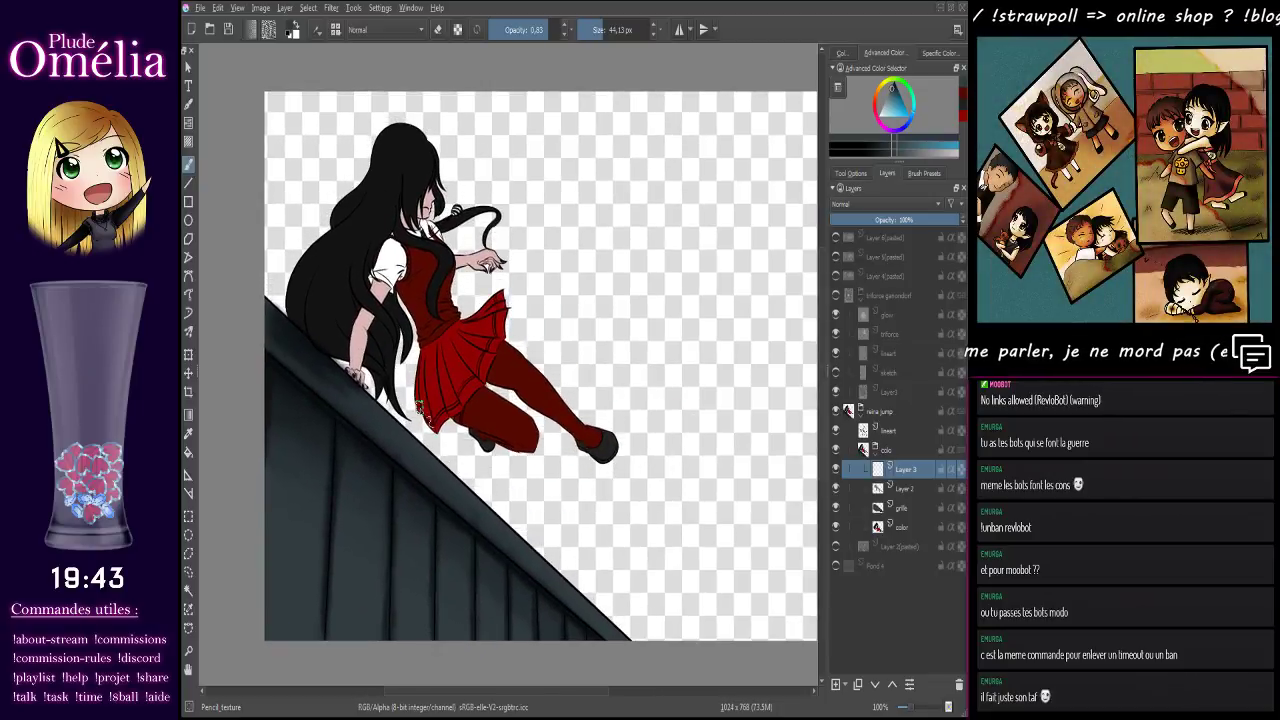
ctrl+click(455, 370)
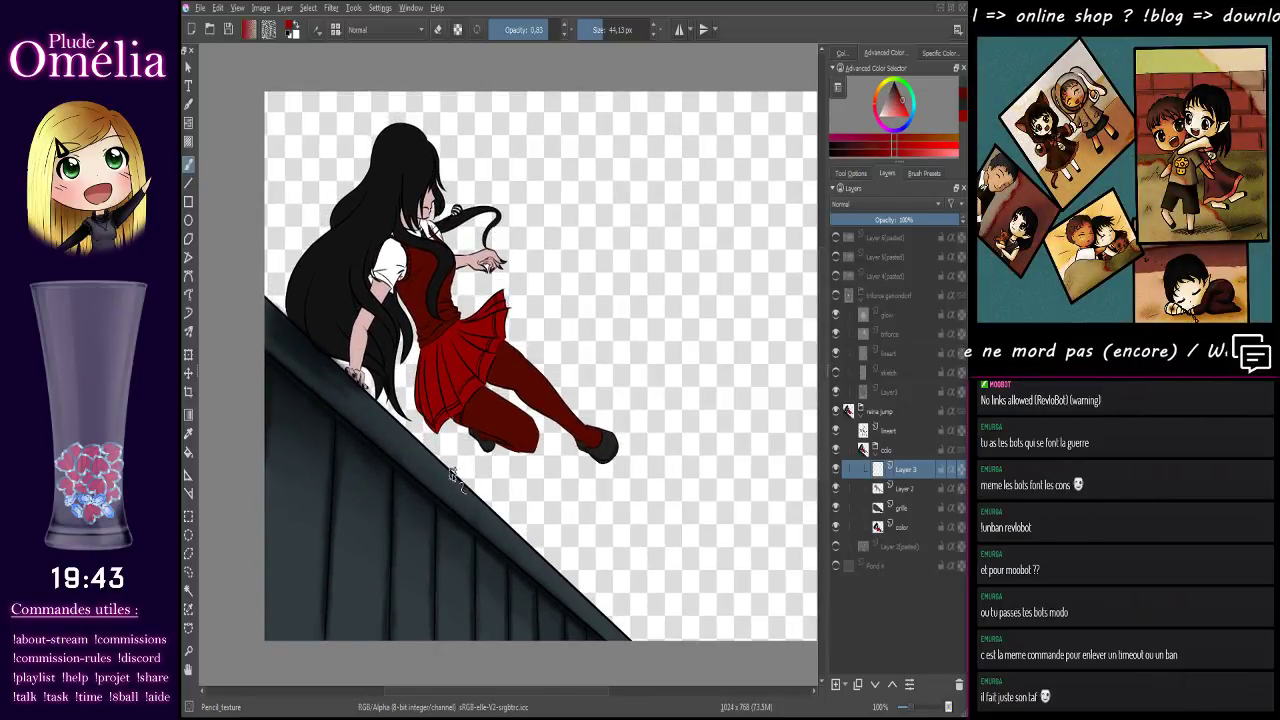
ctrl+click(348, 607)
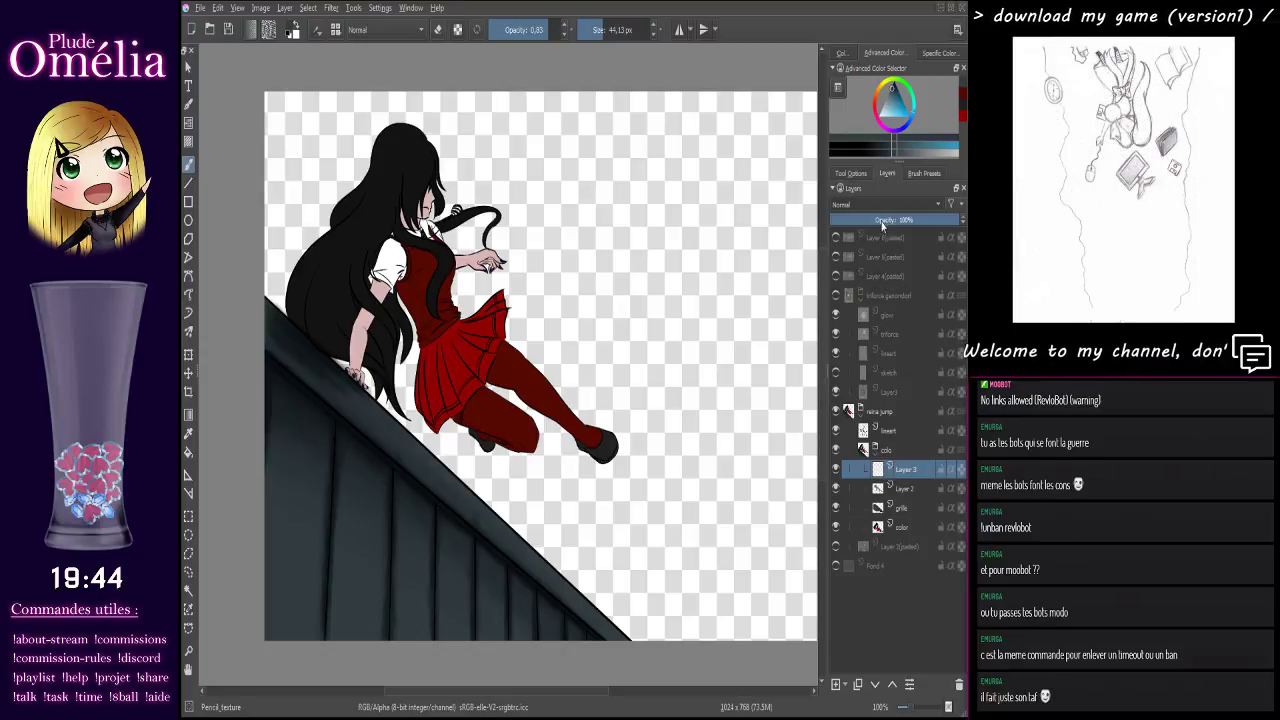
click(864, 278)
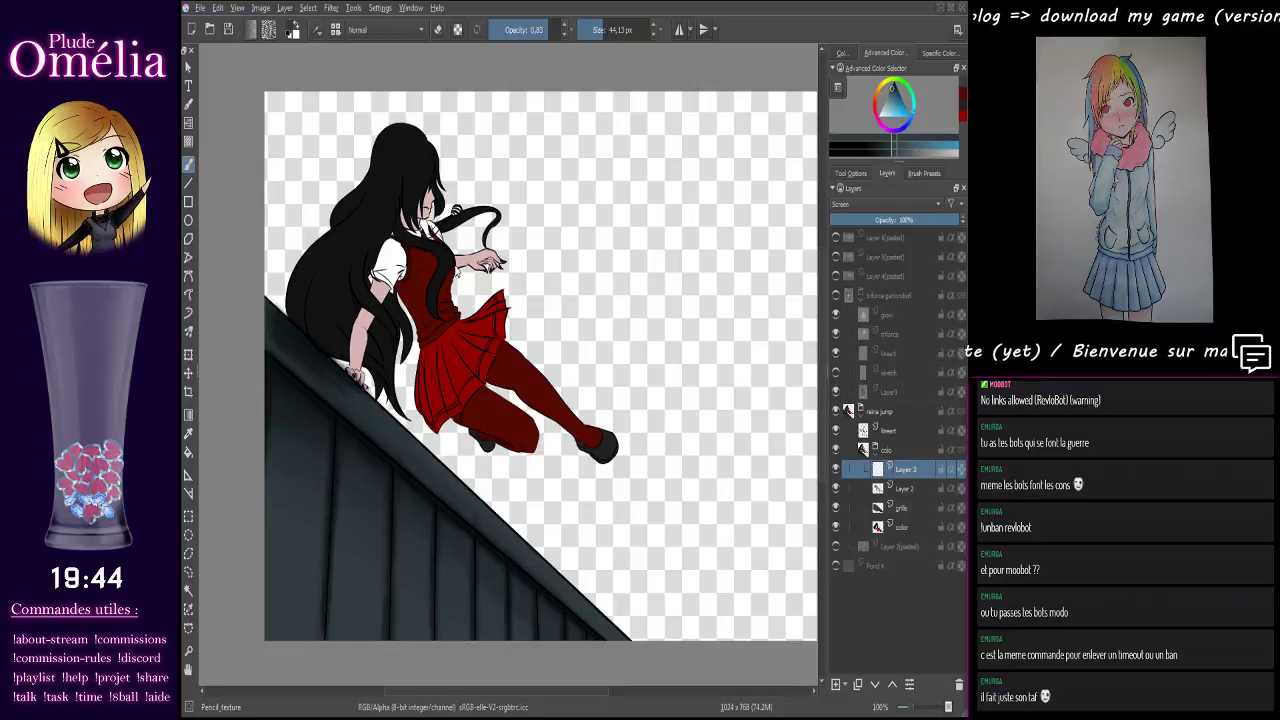
Paint a light highlight along the sloping top beam on Layer 3 with the big brush at 70 px, redoing the first stroke
key(slash)
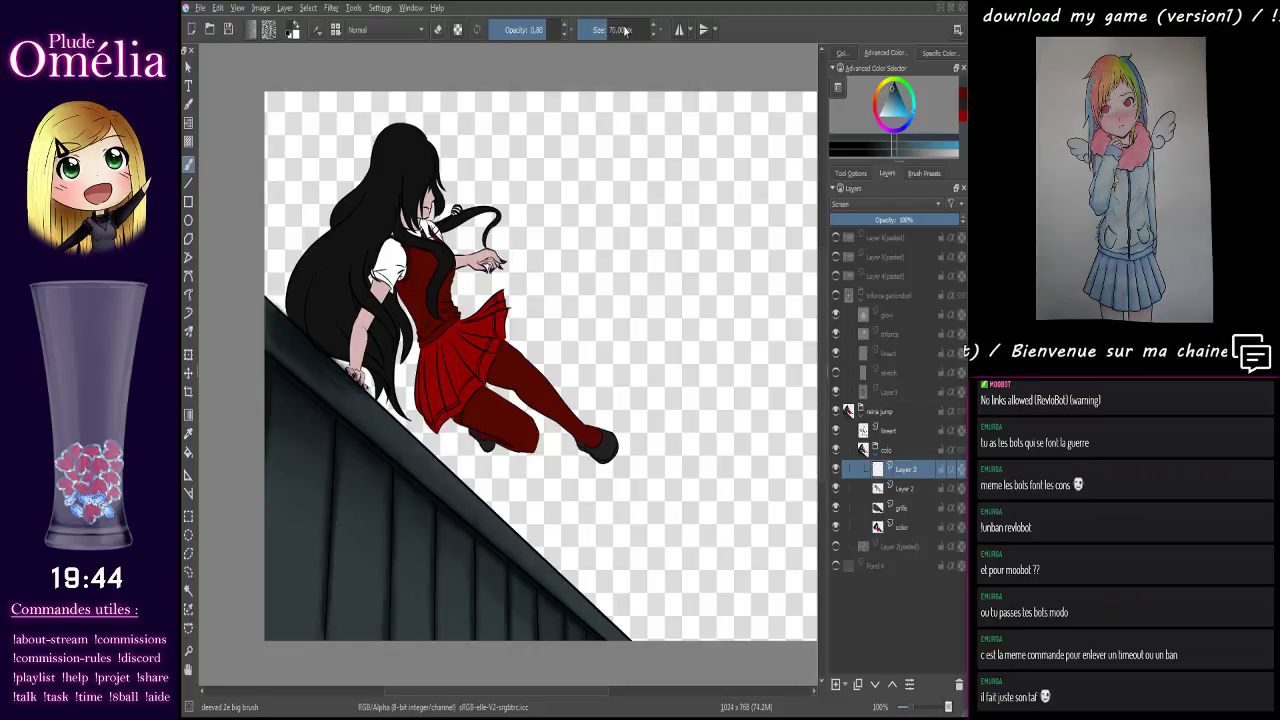
drag(590, 405, 563, 286)
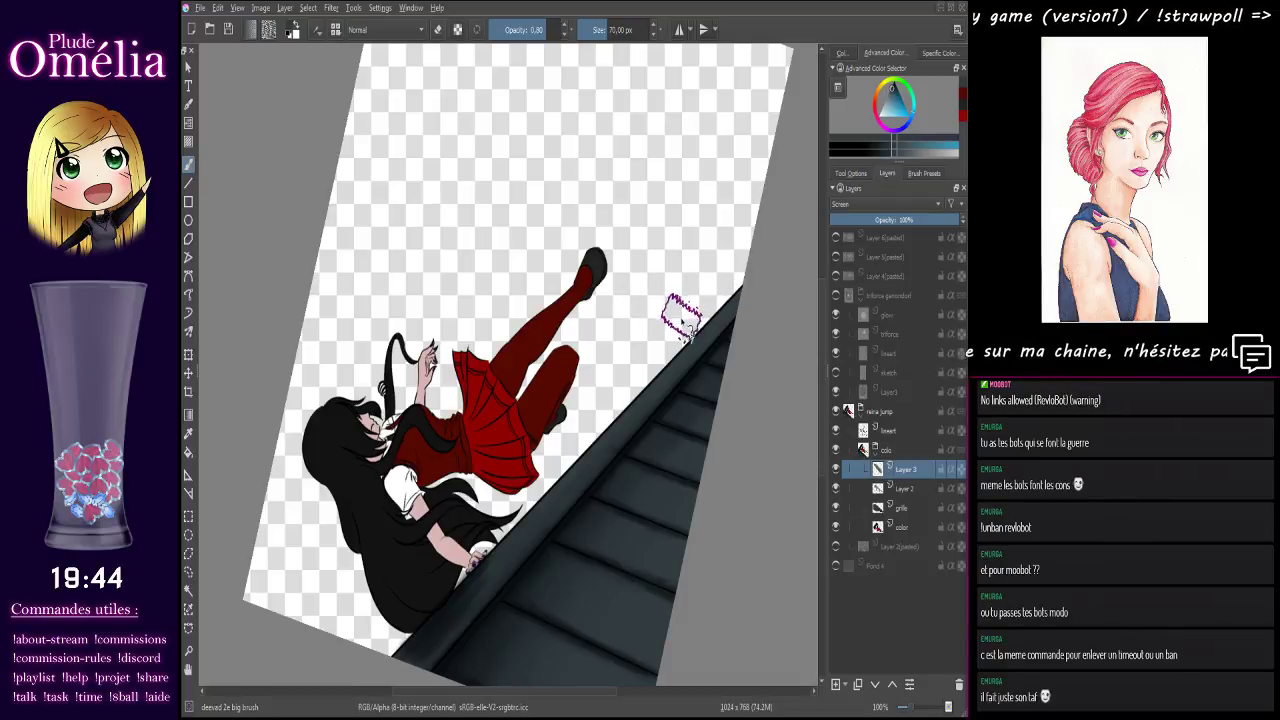
drag(682, 318, 480, 562)
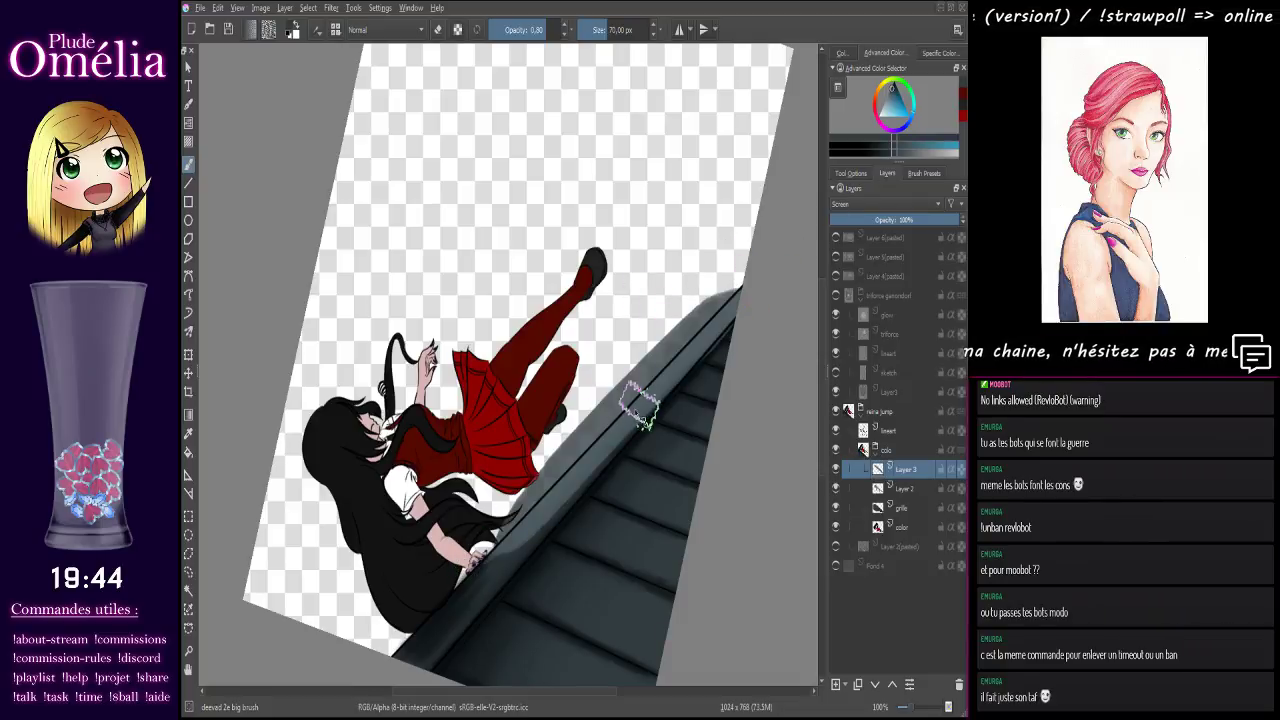
key(ctrl+z)
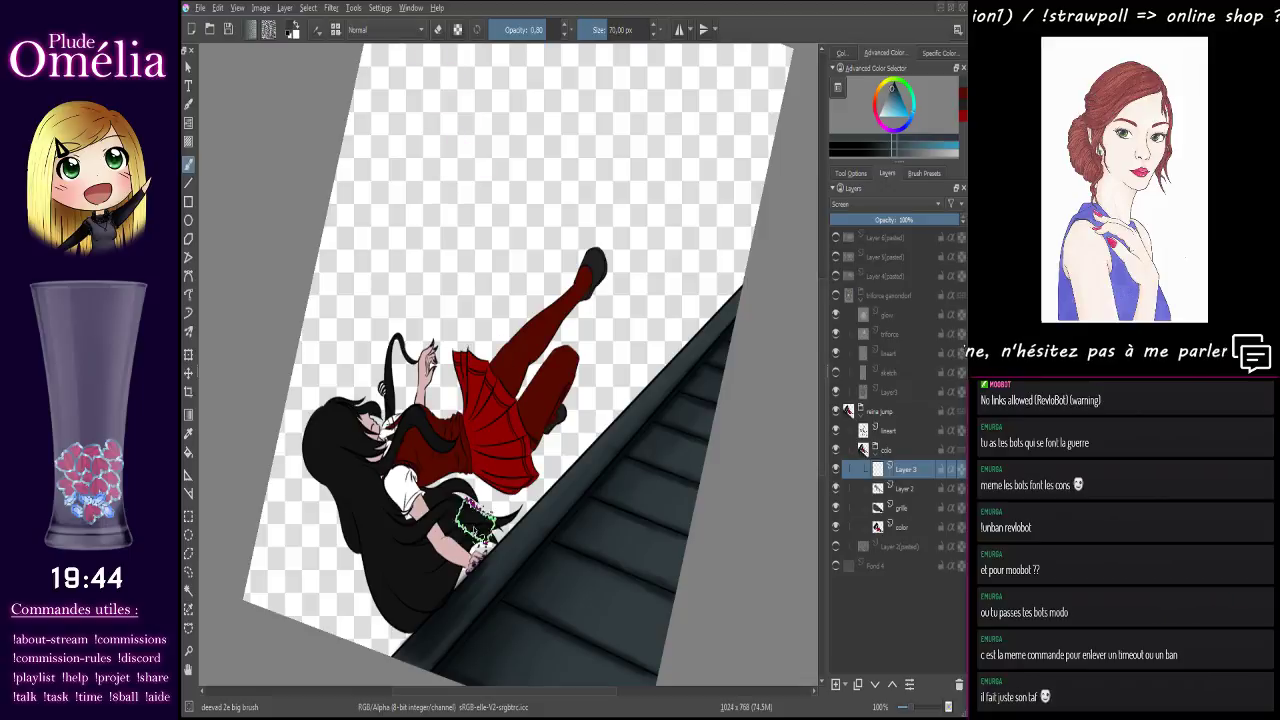
drag(512, 540, 689, 326)
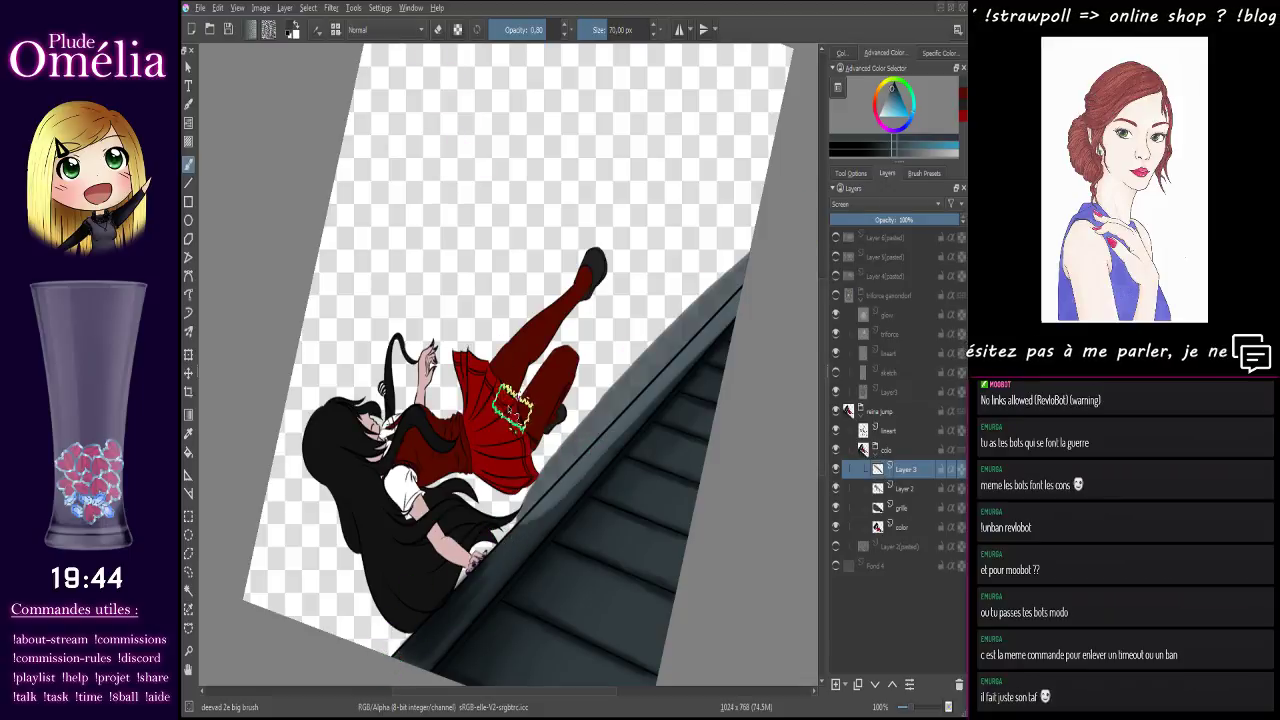
Erase the highlight overspill beyond the beam's outer edge using the Fill_circle brush in eraser mode at 50 px
click(437, 29)
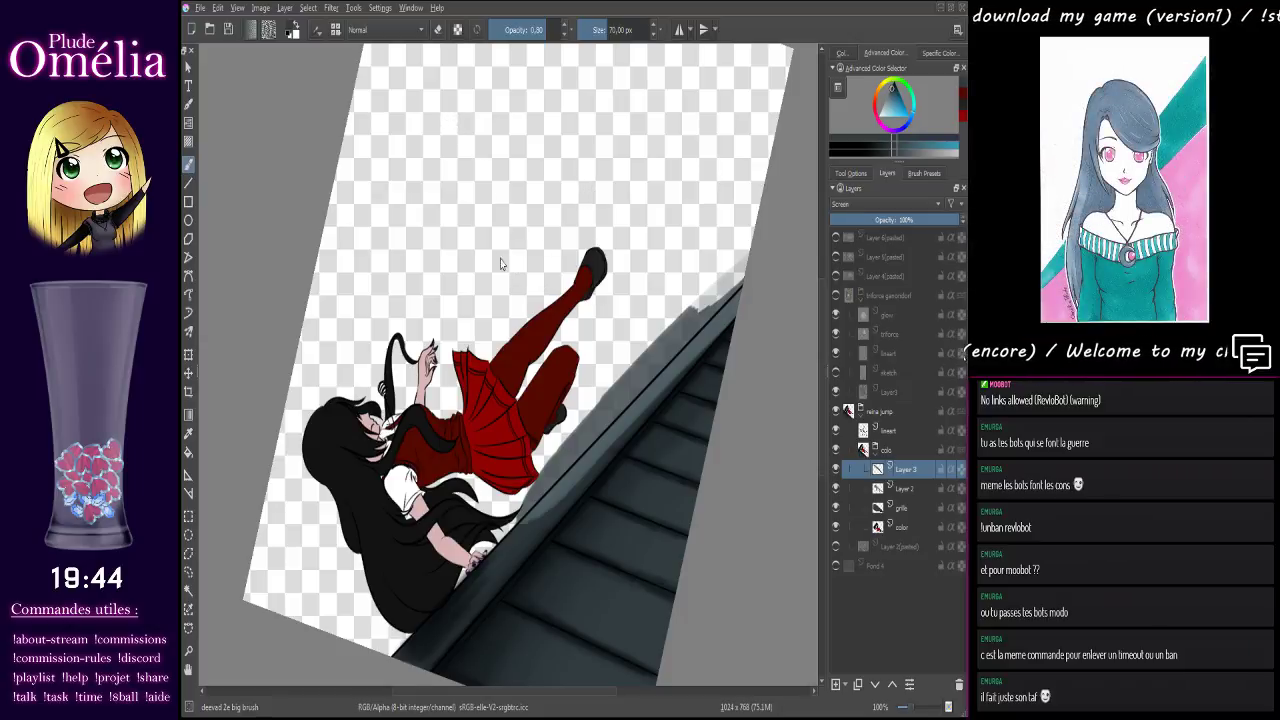
key(slash)
drag(738, 238, 688, 305)
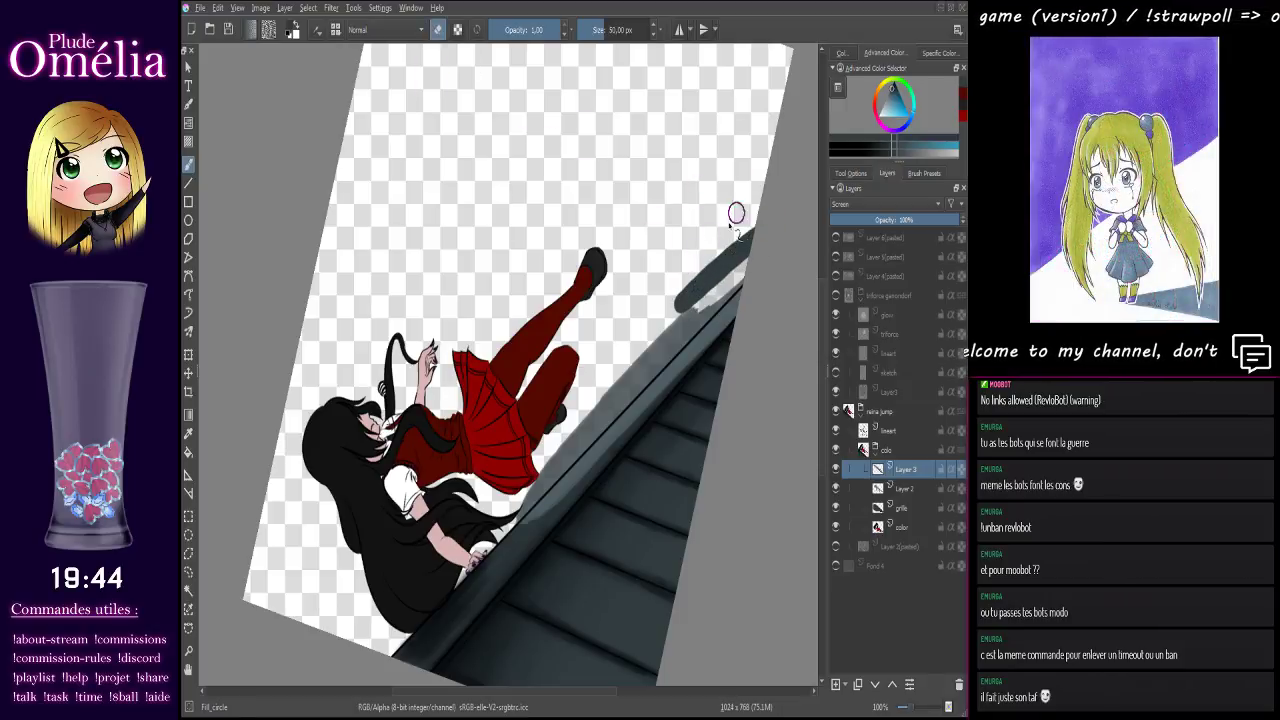
mouse_move(737, 209)
mouse_down()
mouse_move(749, 223)
mouse_move(714, 278)
mouse_up()
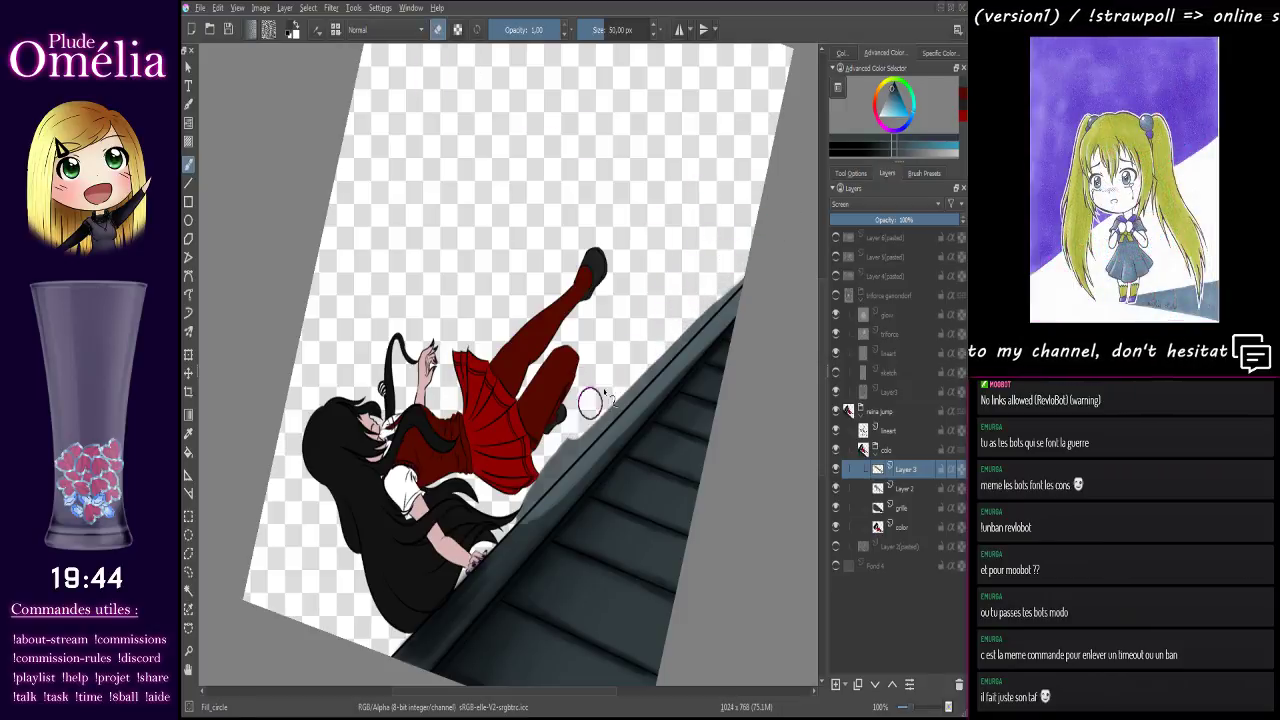
scroll(502, 466, up, 2)
mouse_move(548, 400)
mouse_down()
mouse_move(451, 380)
mouse_move(365, 320)
mouse_move(422, 201)
mouse_up()
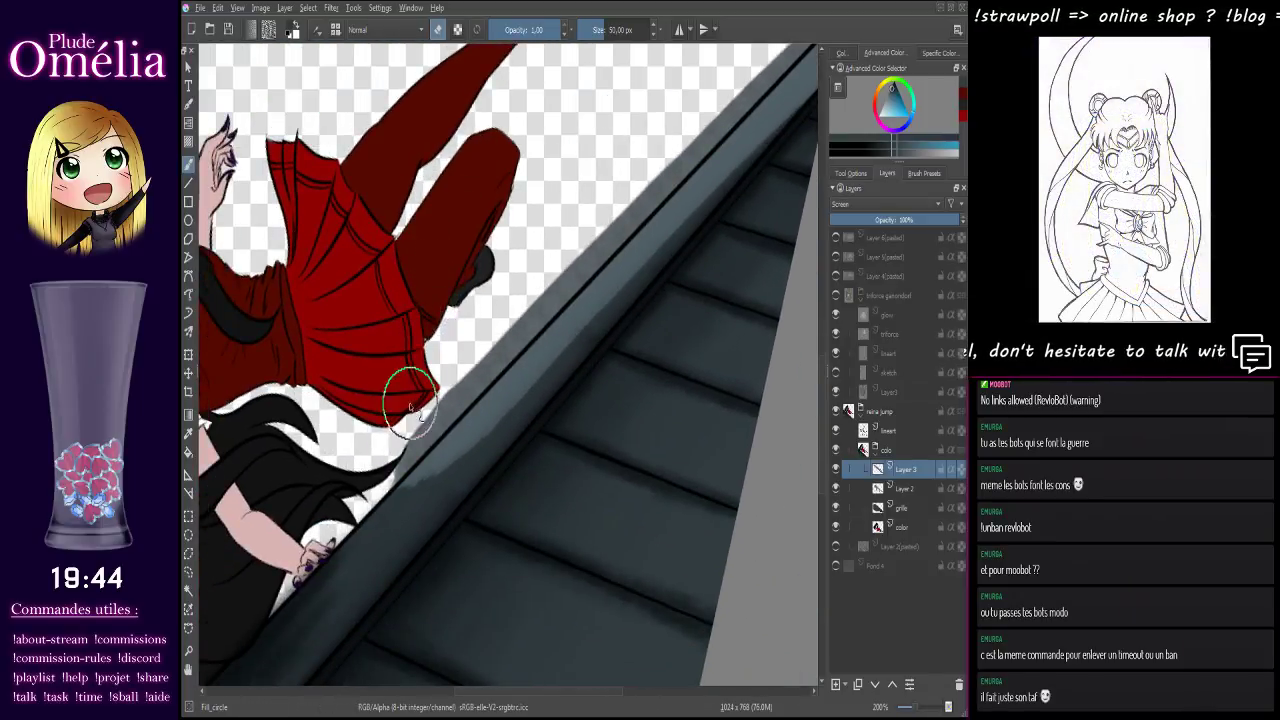
mouse_move(415, 402)
mouse_down()
mouse_move(388, 478)
mouse_move(400, 462)
mouse_up()
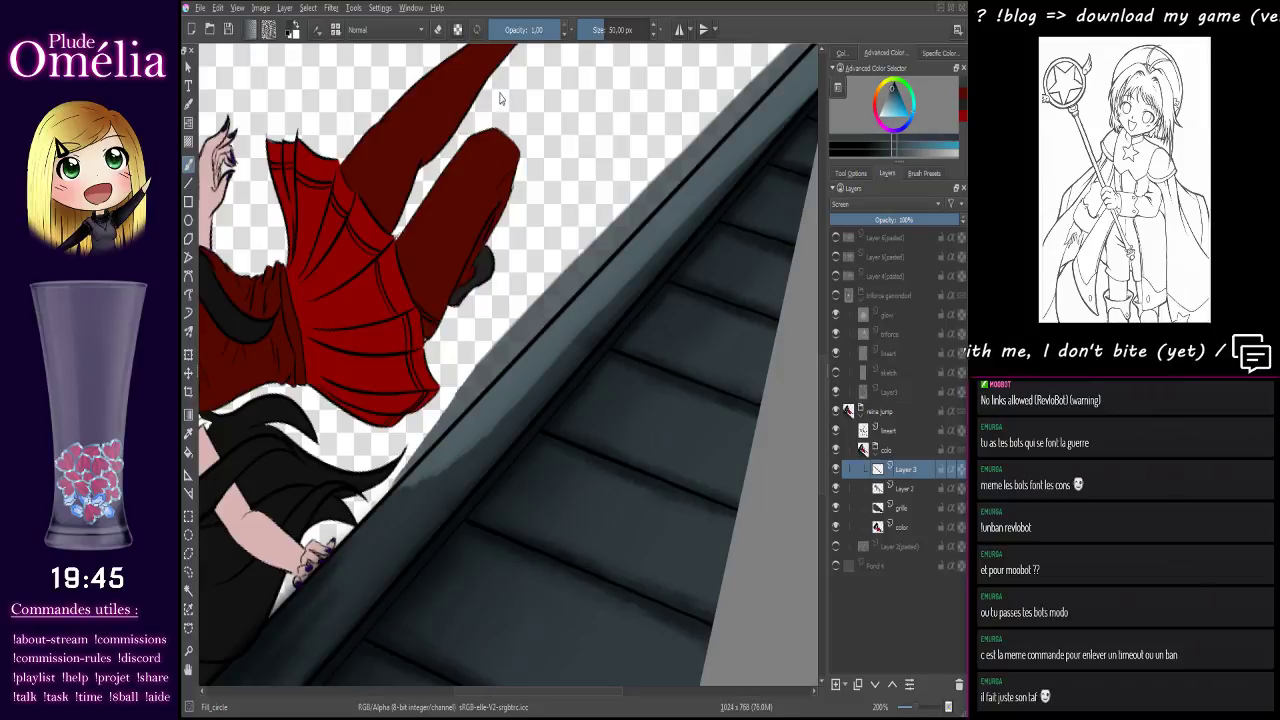
Trim the highlight overspill closely along the beam's outline below the skirt with the line-art eraser
key(e)
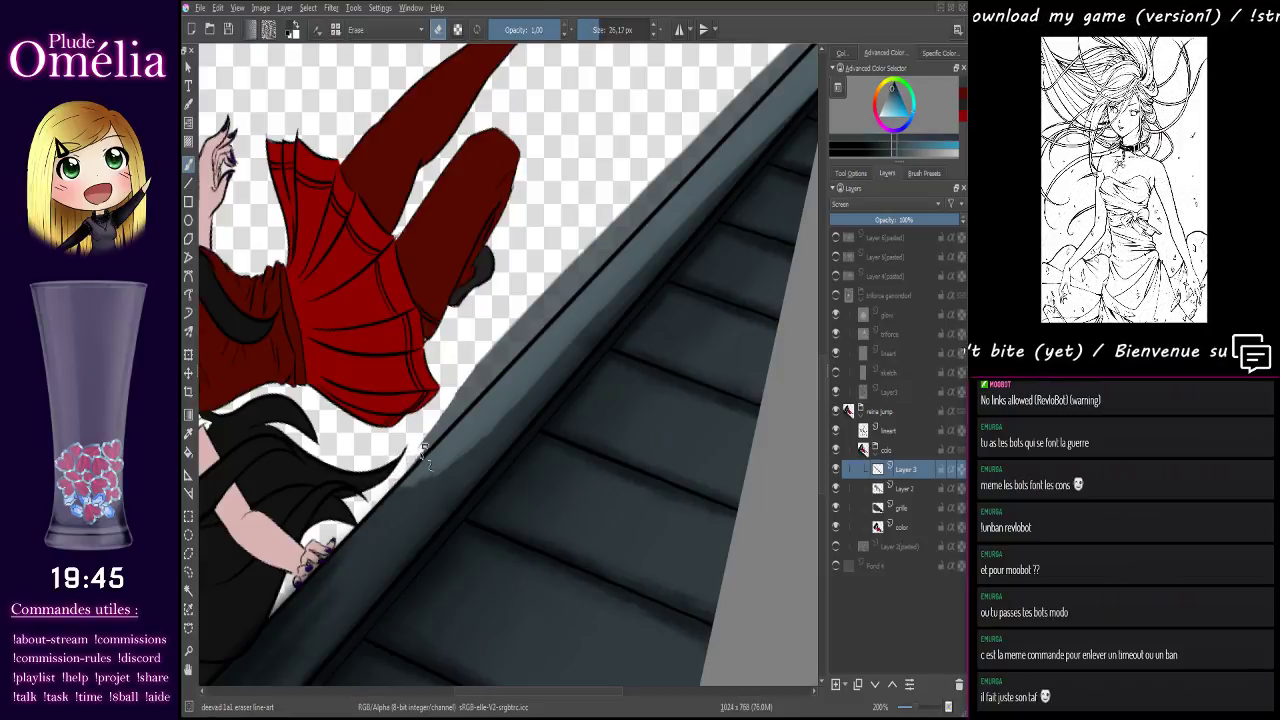
drag(395, 485, 438, 428)
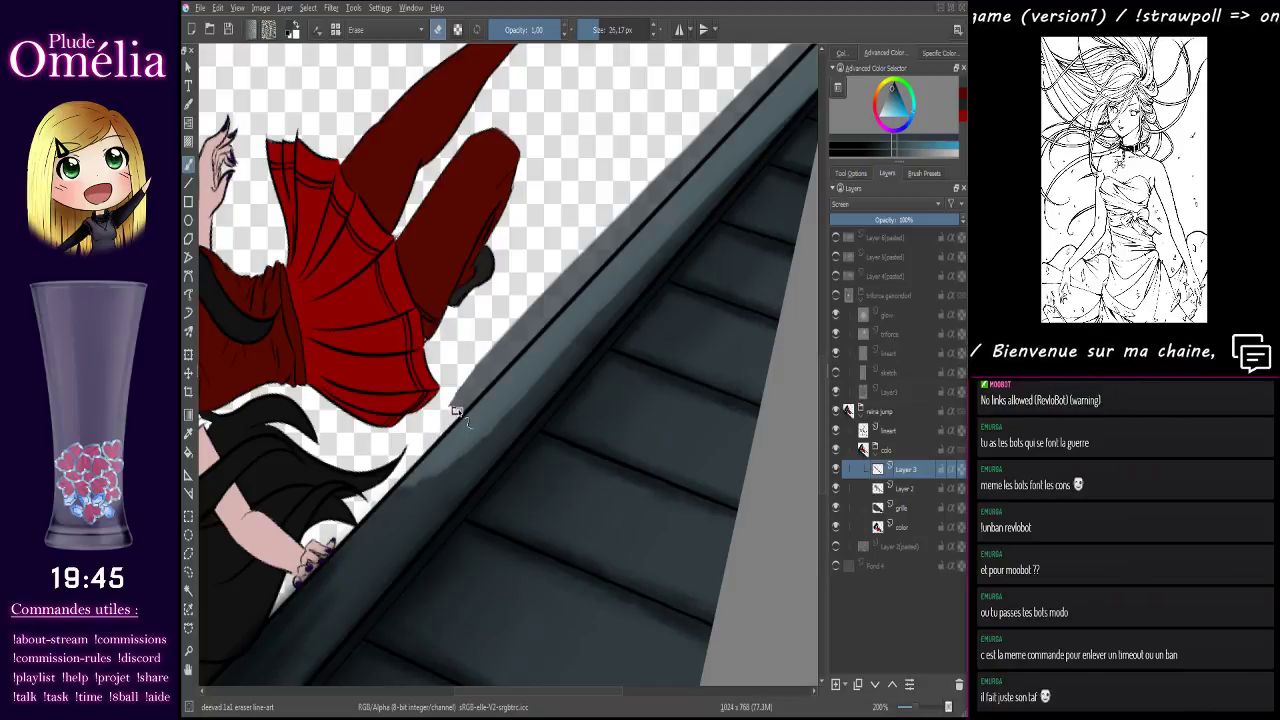
mouse_move(456, 411)
mouse_down()
mouse_move(543, 283)
mouse_move(660, 169)
mouse_move(443, 408)
mouse_move(455, 406)
mouse_up()
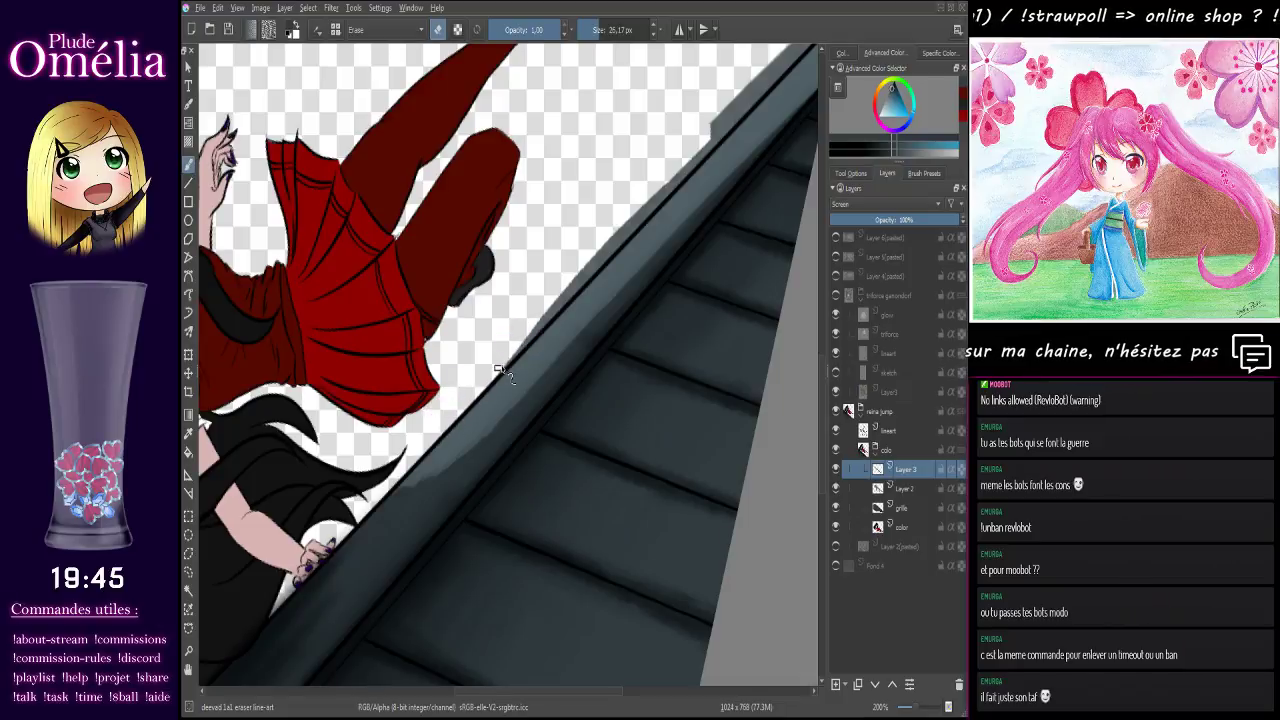
mouse_move(505, 372)
mouse_down()
mouse_move(551, 314)
mouse_move(570, 253)
mouse_move(607, 238)
mouse_up()
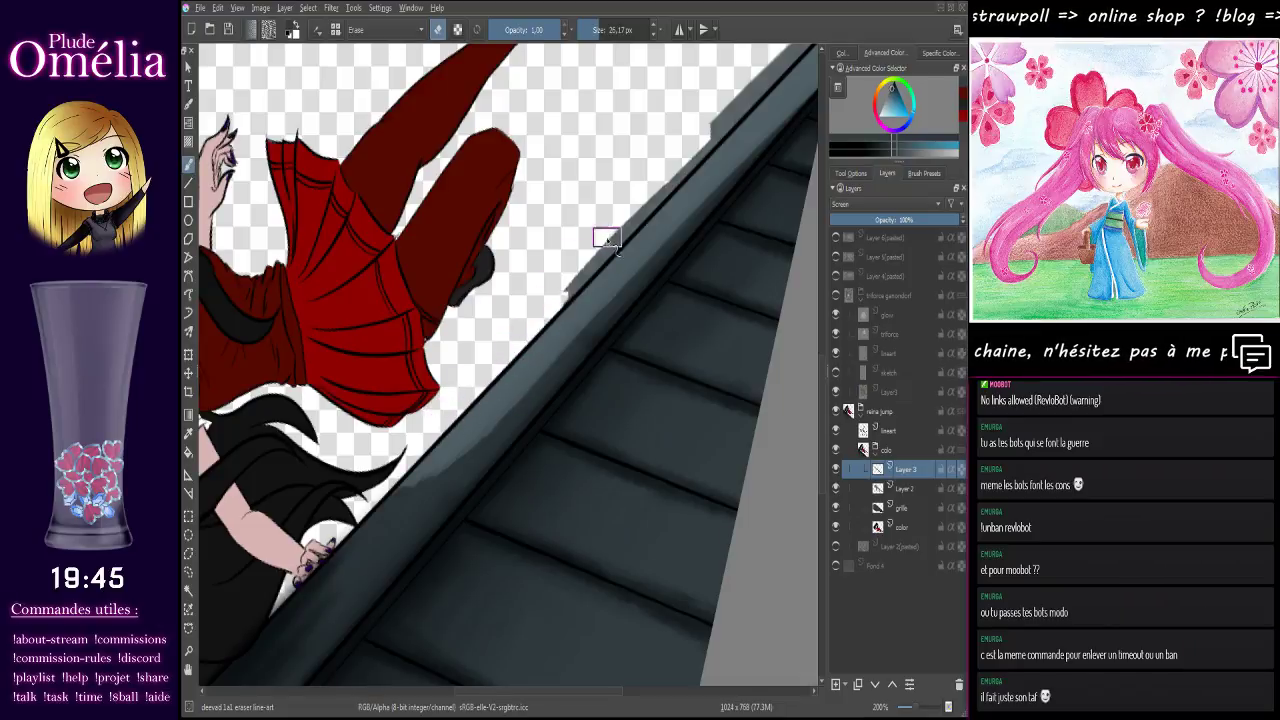
Erase the remaining highlight overspill along the beam's outer edge down to its lower end
key(ctrl+plus)
key(5)
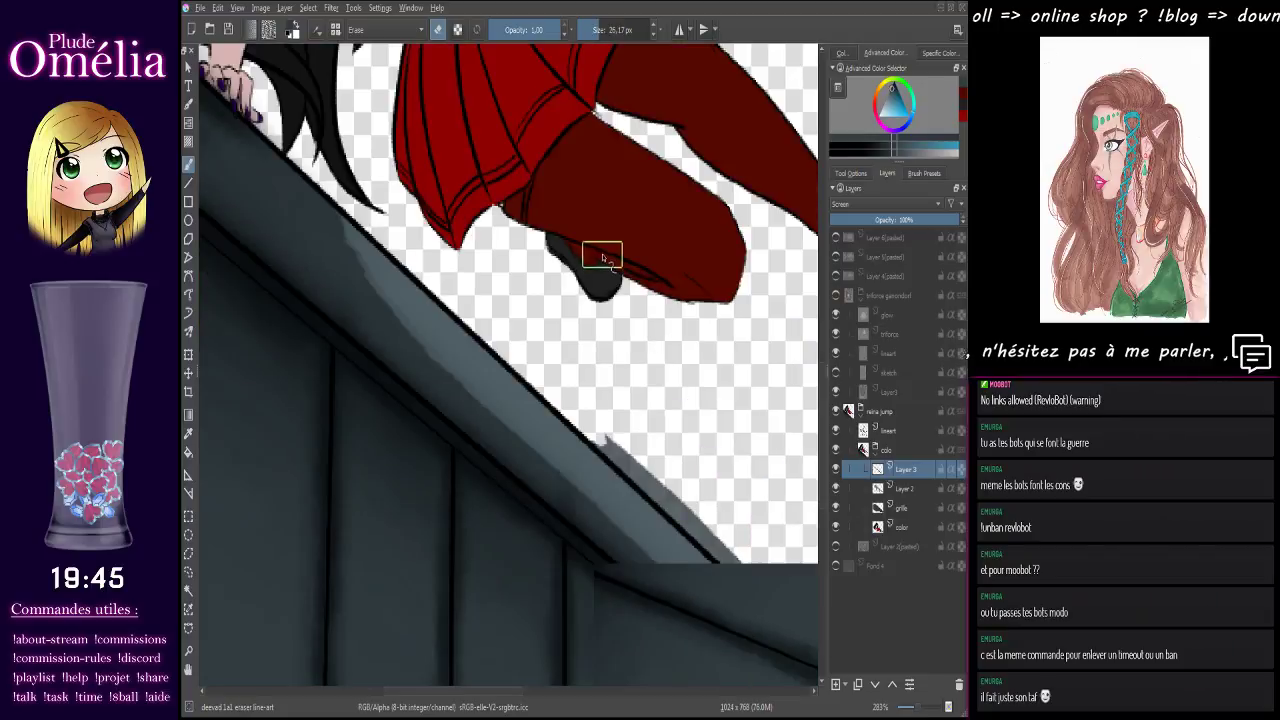
drag(555, 310, 306, 51)
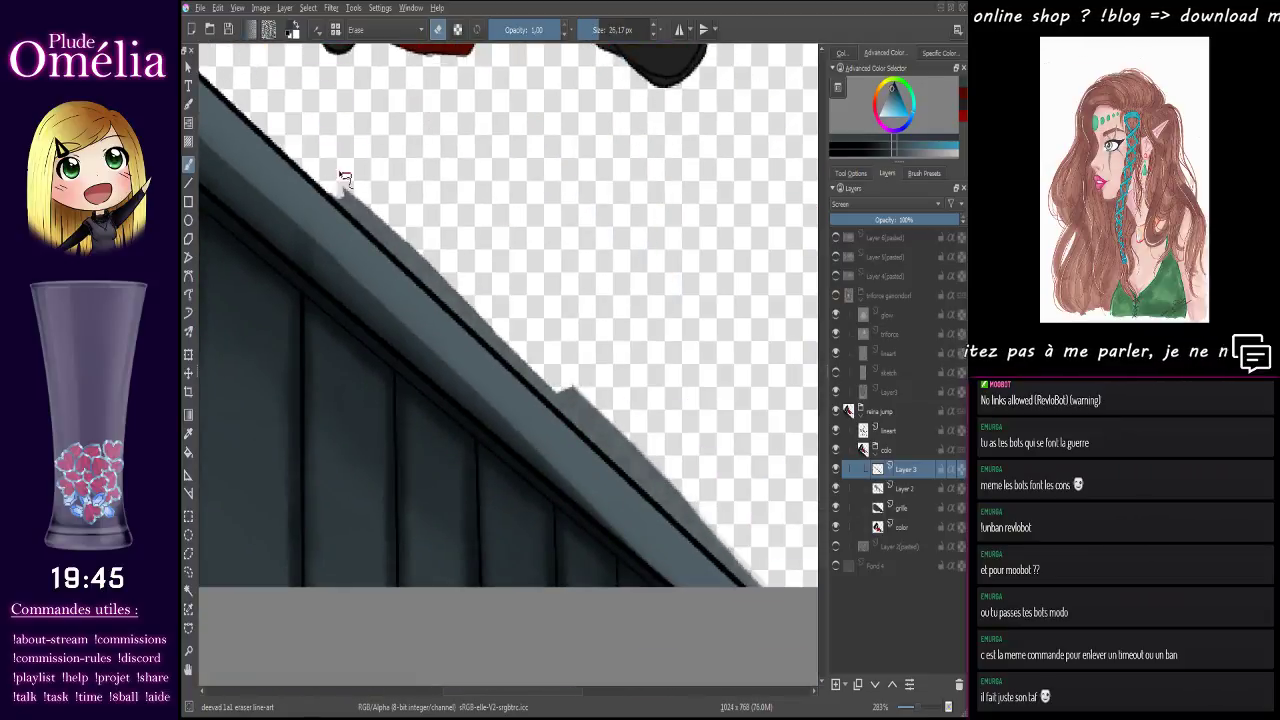
mouse_move(341, 190)
mouse_down()
mouse_move(622, 448)
mouse_move(534, 337)
mouse_move(500, 316)
mouse_move(757, 576)
mouse_up()
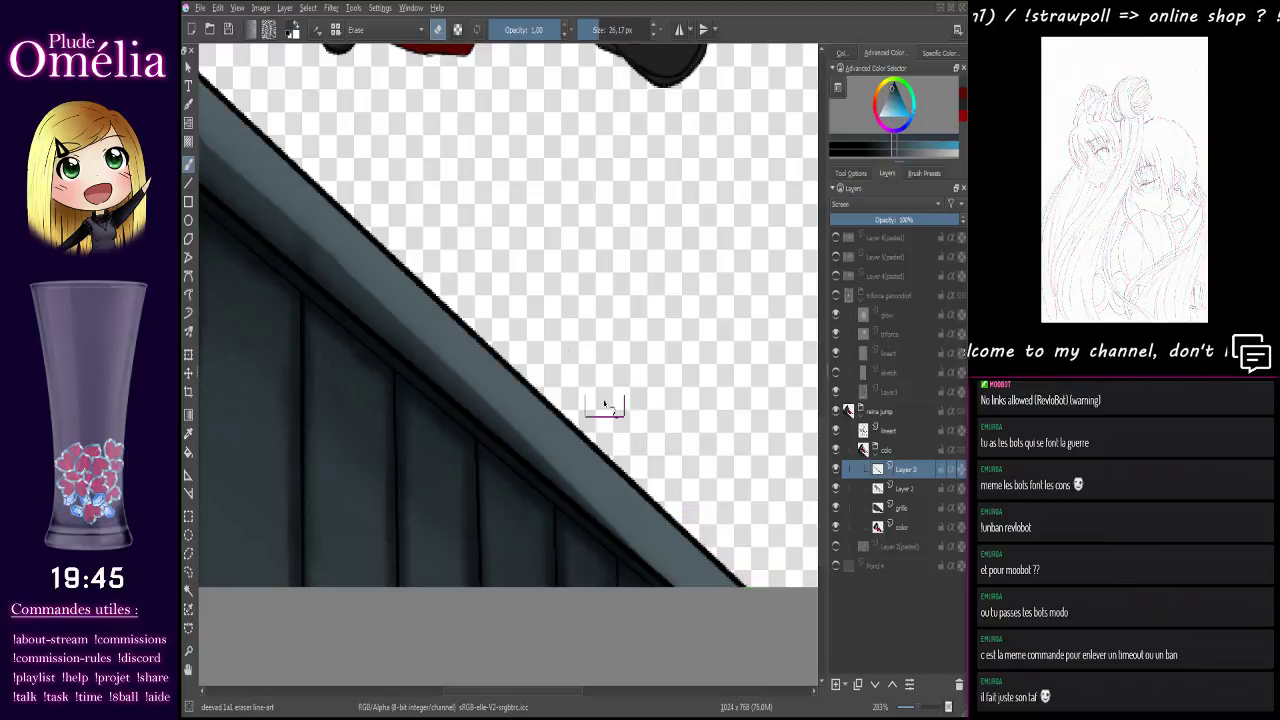
drag(557, 288, 786, 462)
scroll(508, 358, down, 1)
scroll(508, 356, down, 2)
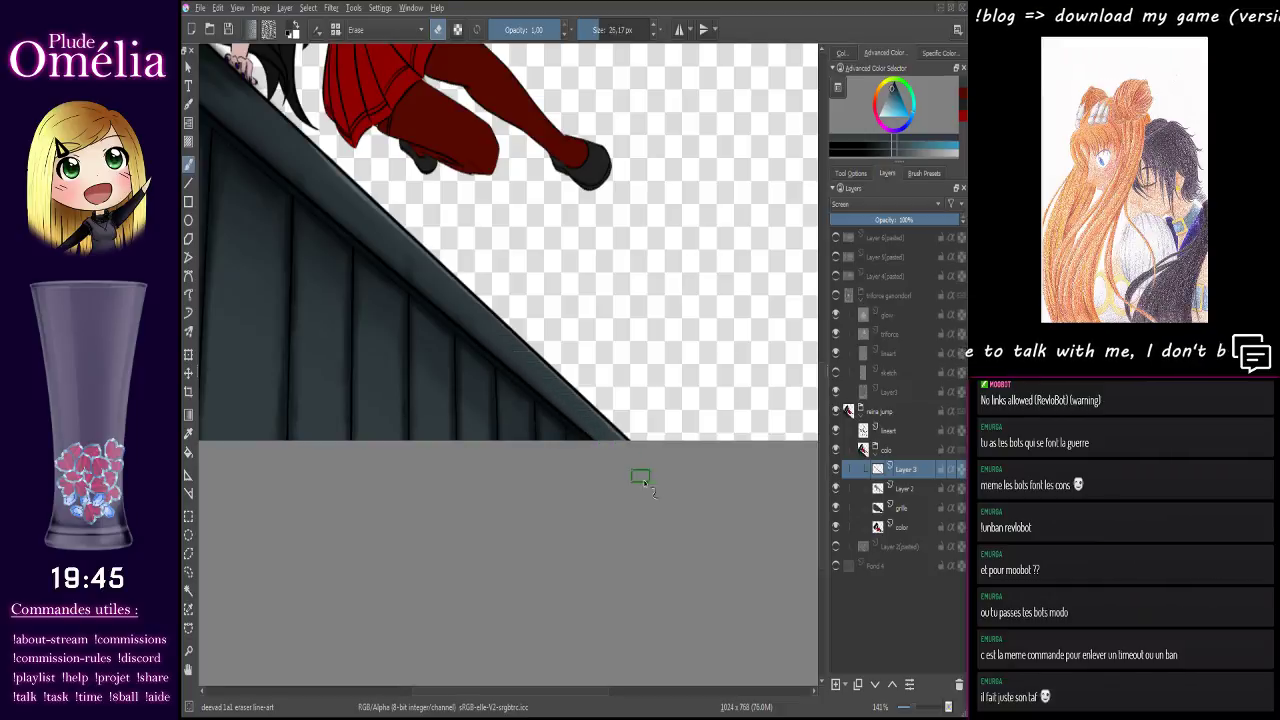
drag(449, 251, 566, 420)
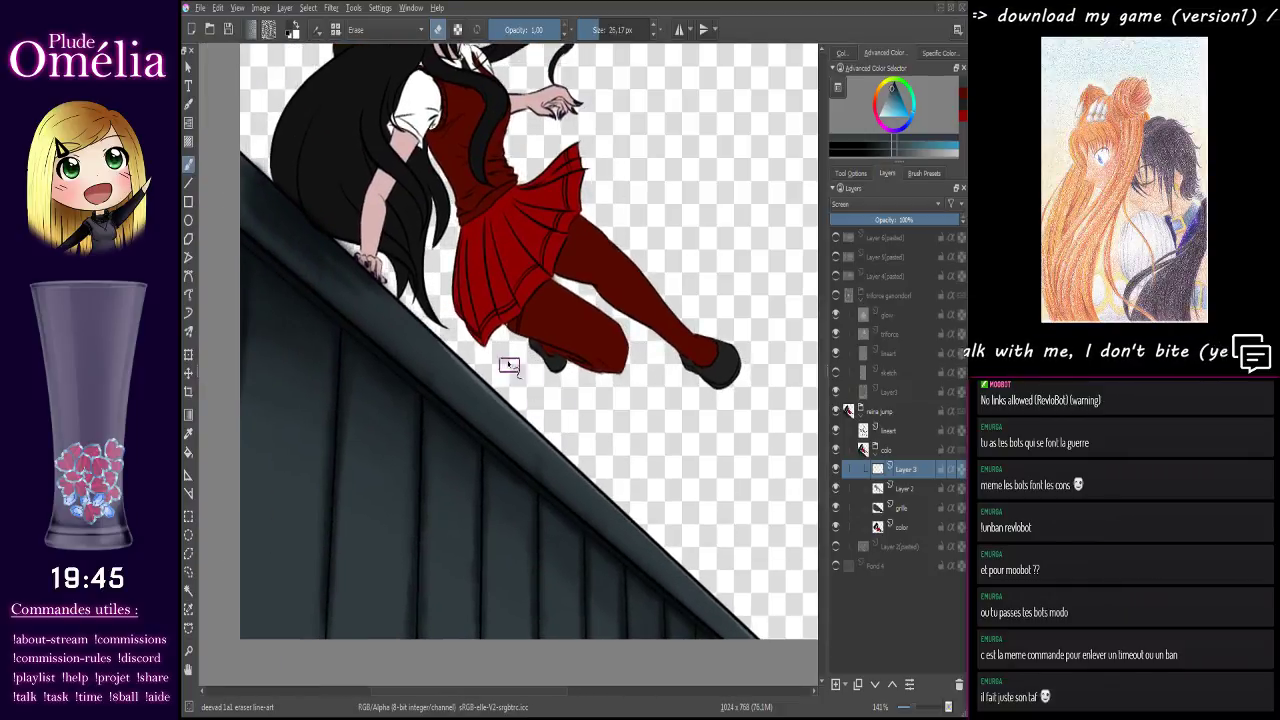
drag(509, 365, 474, 329)
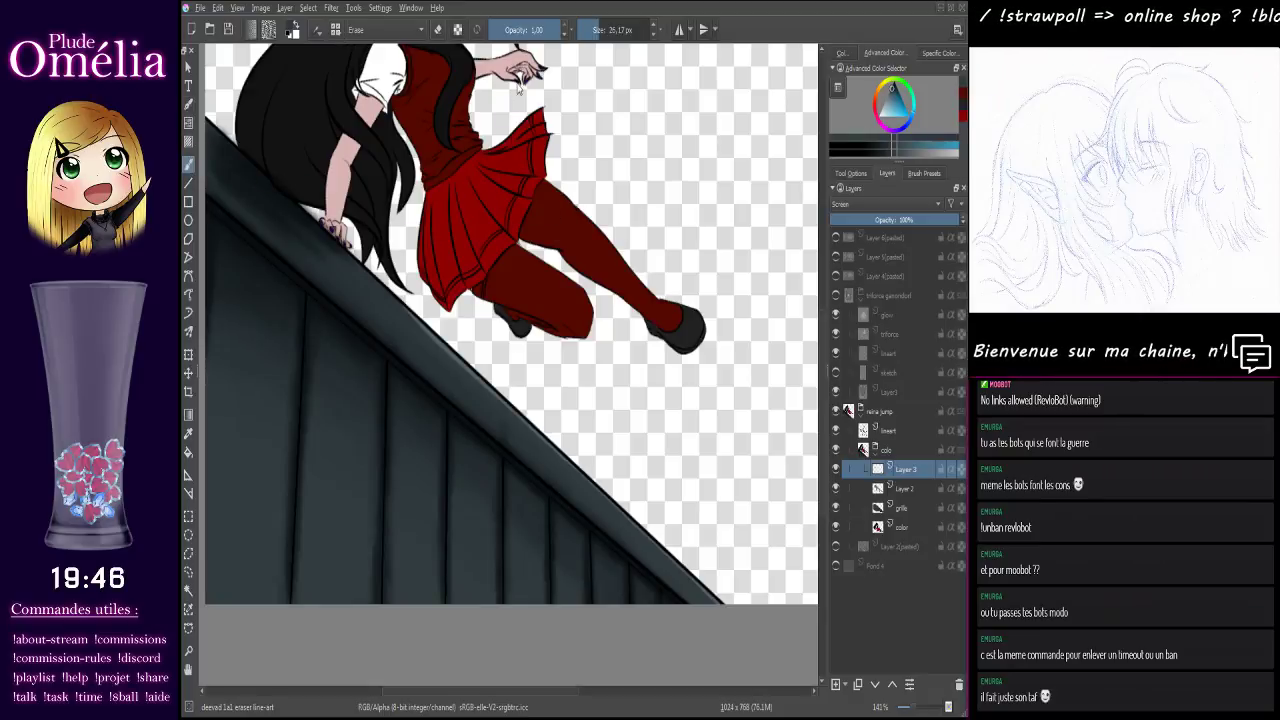
Try a splatter over the girl's legs with the stamp drop brush at 154 px and 0.50 opacity, and undo it
click(437, 31)
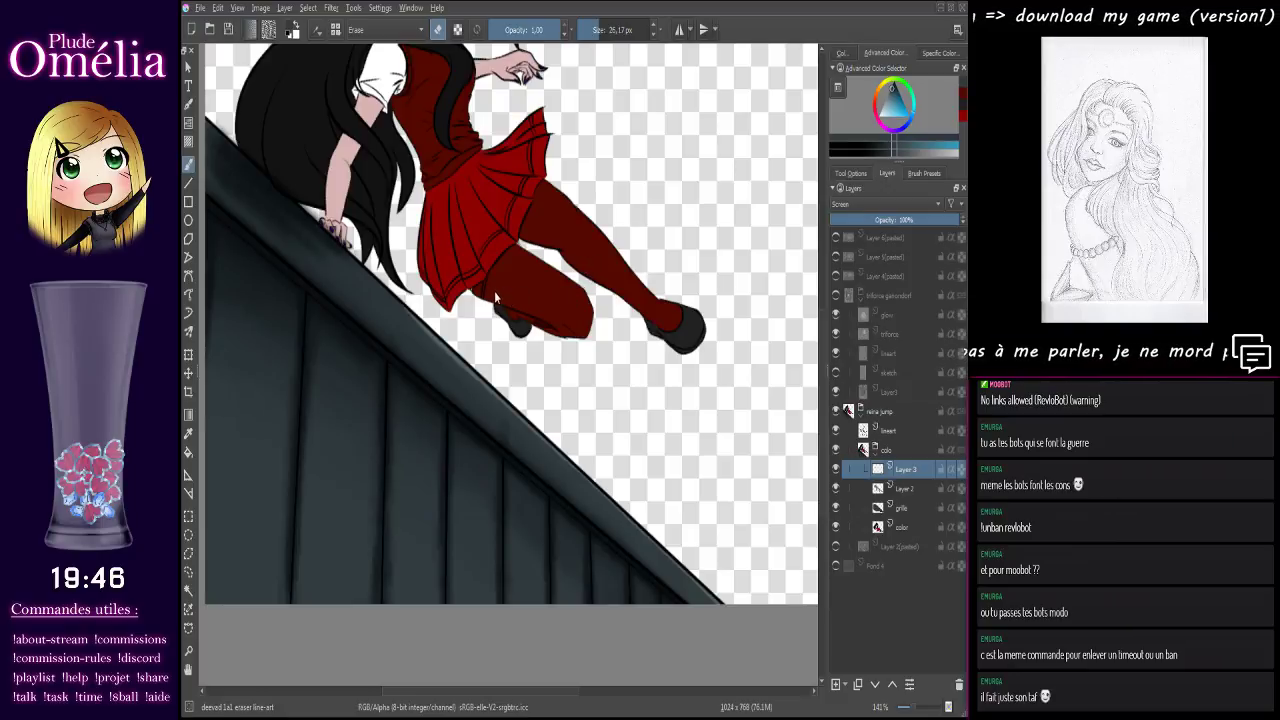
key(/)
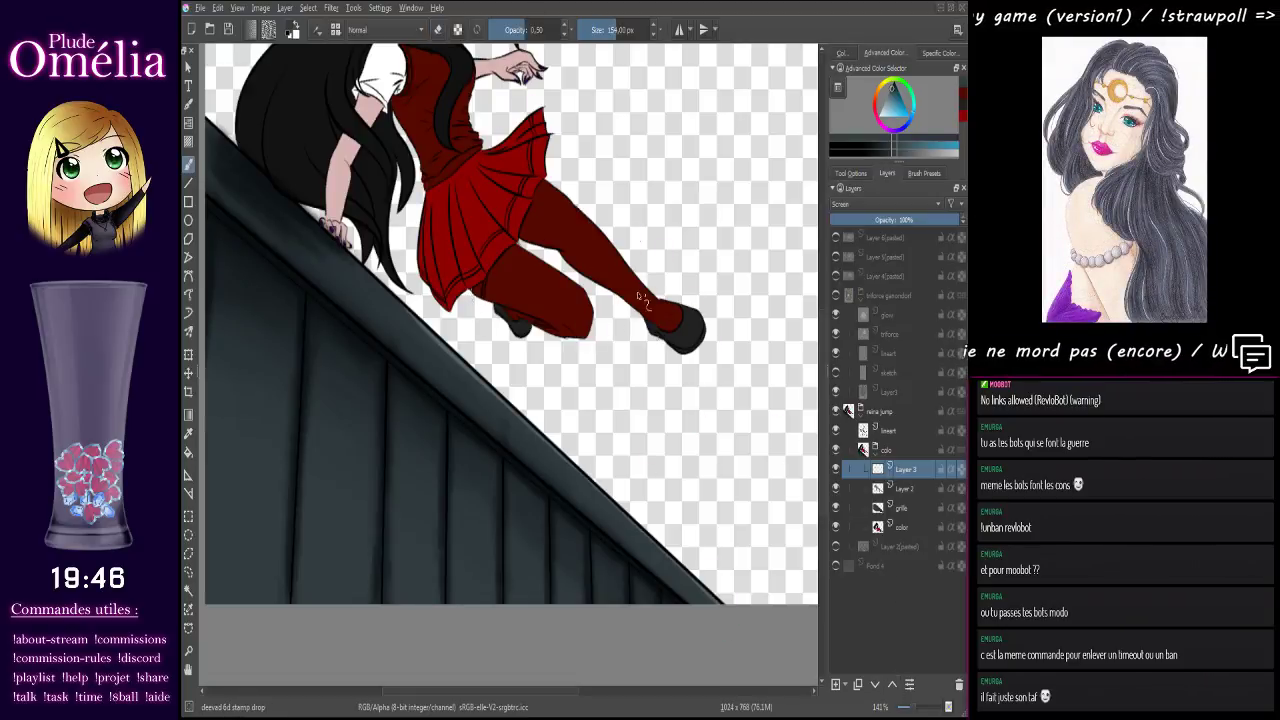
mouse_move(642, 300)
mouse_down()
mouse_move(727, 183)
mouse_move(752, 347)
mouse_move(631, 205)
mouse_move(596, 300)
mouse_move(720, 270)
mouse_up()
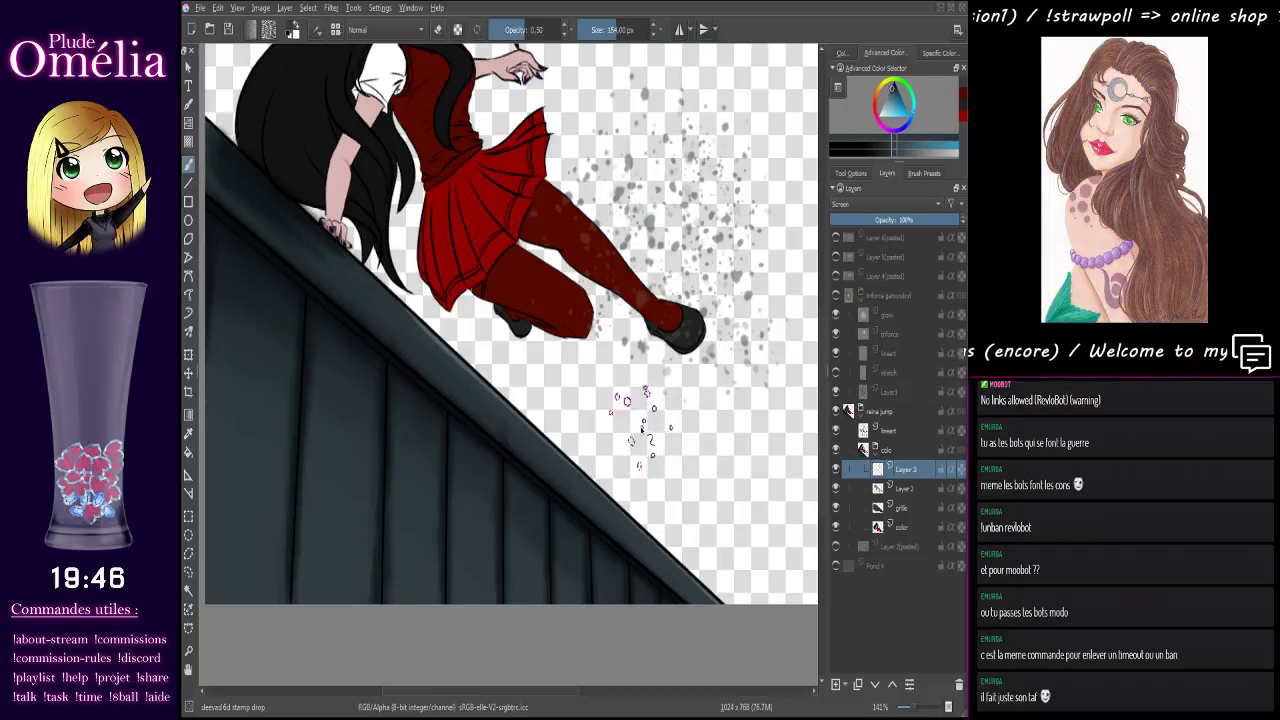
key(ctrl+z)
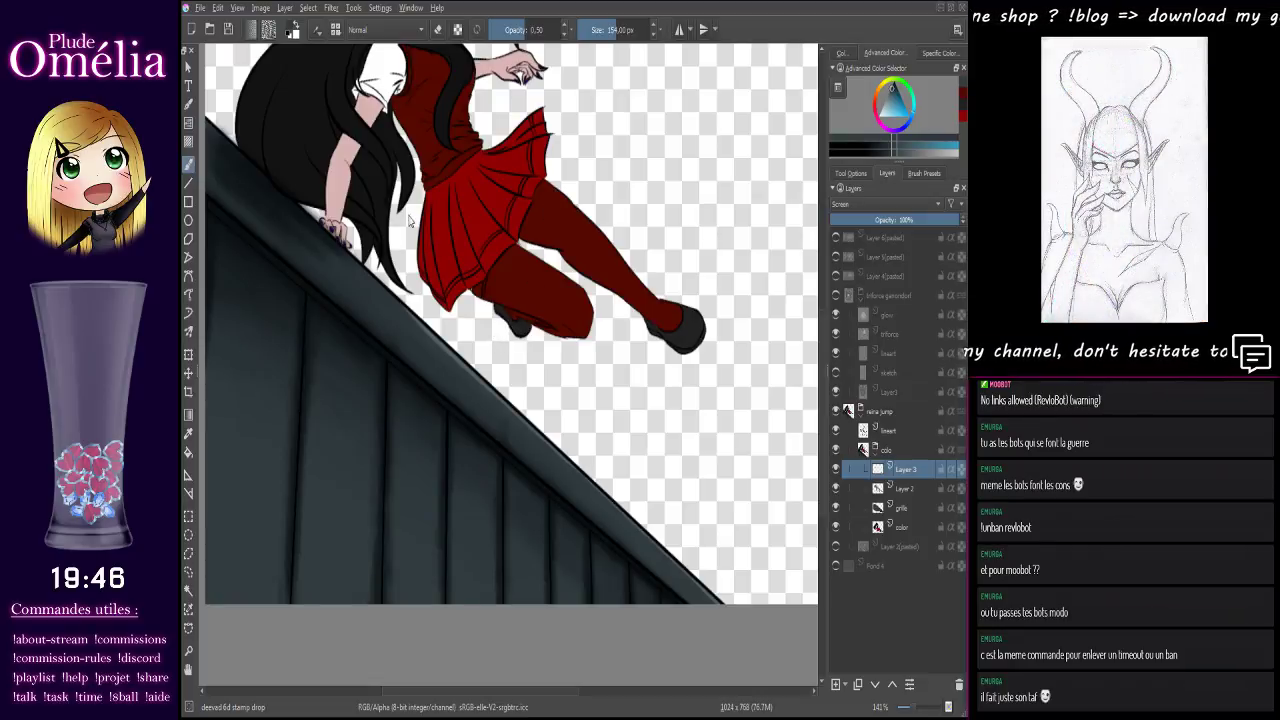
Try a large scribble over the legs with the alchemy brush, and check it with the colo group hidden and shown
key(/)
mouse_move(533, 228)
mouse_down()
mouse_move(634, 158)
mouse_move(536, 268)
mouse_move(680, 129)
mouse_move(567, 155)
mouse_move(675, 237)
mouse_move(645, 128)
mouse_move(687, 271)
mouse_move(558, 277)
mouse_move(677, 155)
mouse_move(548, 250)
mouse_move(710, 180)
mouse_move(544, 165)
mouse_move(670, 208)
mouse_move(573, 221)
mouse_move(549, 310)
mouse_move(699, 150)
mouse_move(666, 93)
mouse_move(668, 265)
mouse_move(568, 340)
mouse_move(733, 78)
mouse_move(756, 158)
mouse_move(654, 240)
mouse_move(787, 255)
mouse_move(596, 442)
mouse_move(708, 296)
mouse_move(458, 197)
mouse_move(705, 447)
mouse_move(682, 360)
mouse_move(624, 350)
mouse_move(765, 313)
mouse_move(774, 95)
mouse_move(622, 97)
mouse_move(784, 255)
mouse_move(565, 297)
mouse_move(726, 417)
mouse_move(556, 368)
mouse_move(760, 289)
mouse_move(604, 226)
mouse_move(774, 240)
mouse_move(757, 147)
mouse_move(752, 272)
mouse_move(641, 146)
mouse_move(528, 110)
mouse_move(791, 77)
mouse_move(582, 82)
mouse_move(691, 182)
mouse_move(484, 240)
mouse_move(692, 302)
mouse_move(554, 335)
mouse_move(681, 408)
mouse_move(471, 265)
mouse_move(514, 112)
mouse_move(535, 300)
mouse_move(667, 376)
mouse_move(772, 455)
mouse_up()
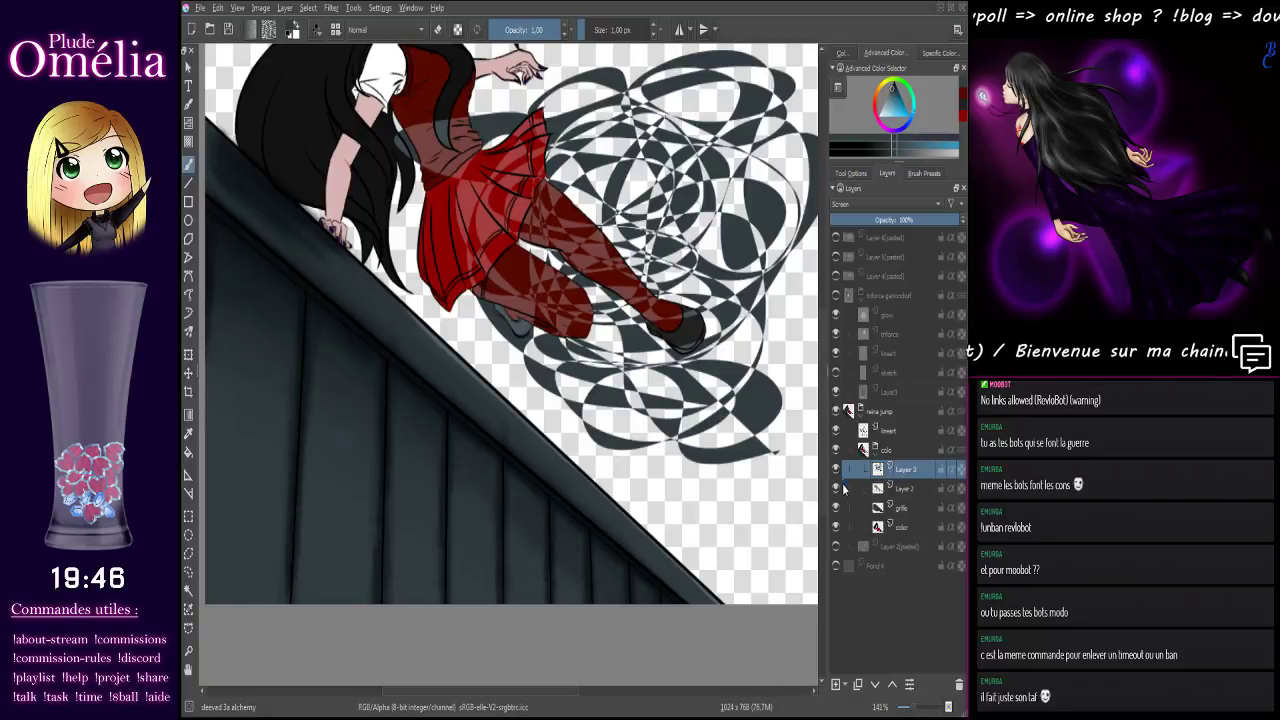
click(836, 450)
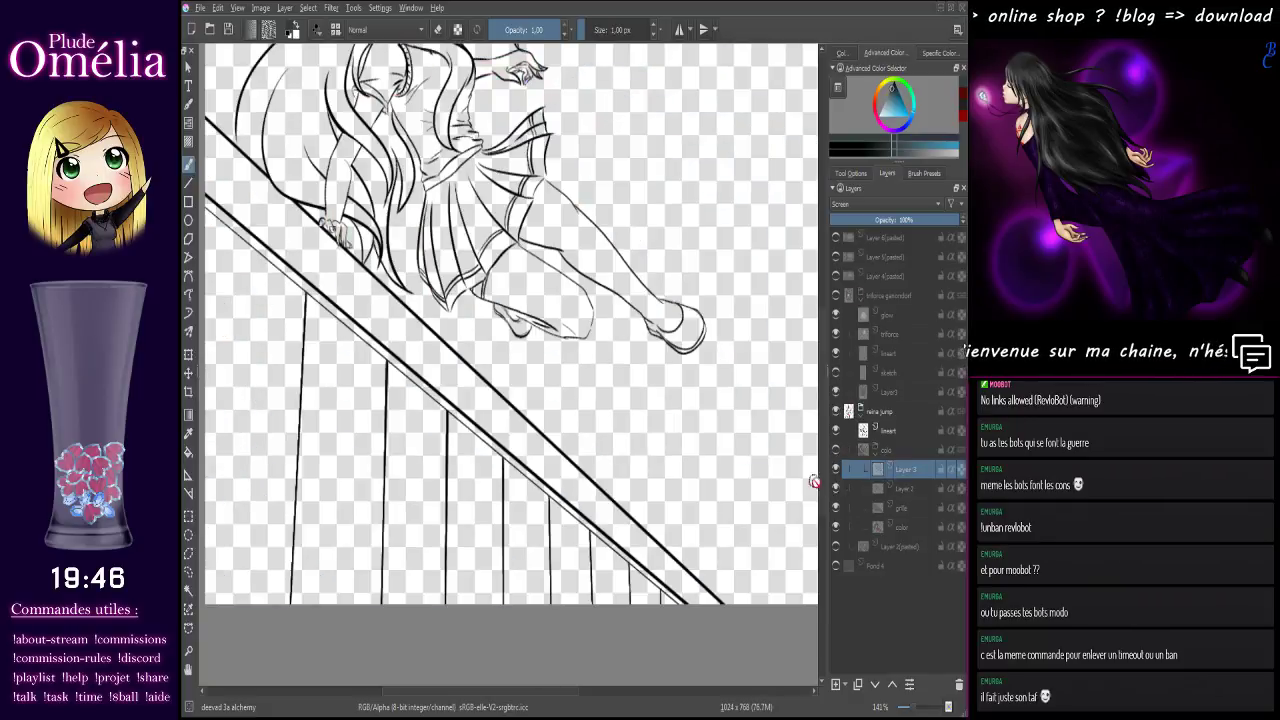
click(836, 450)
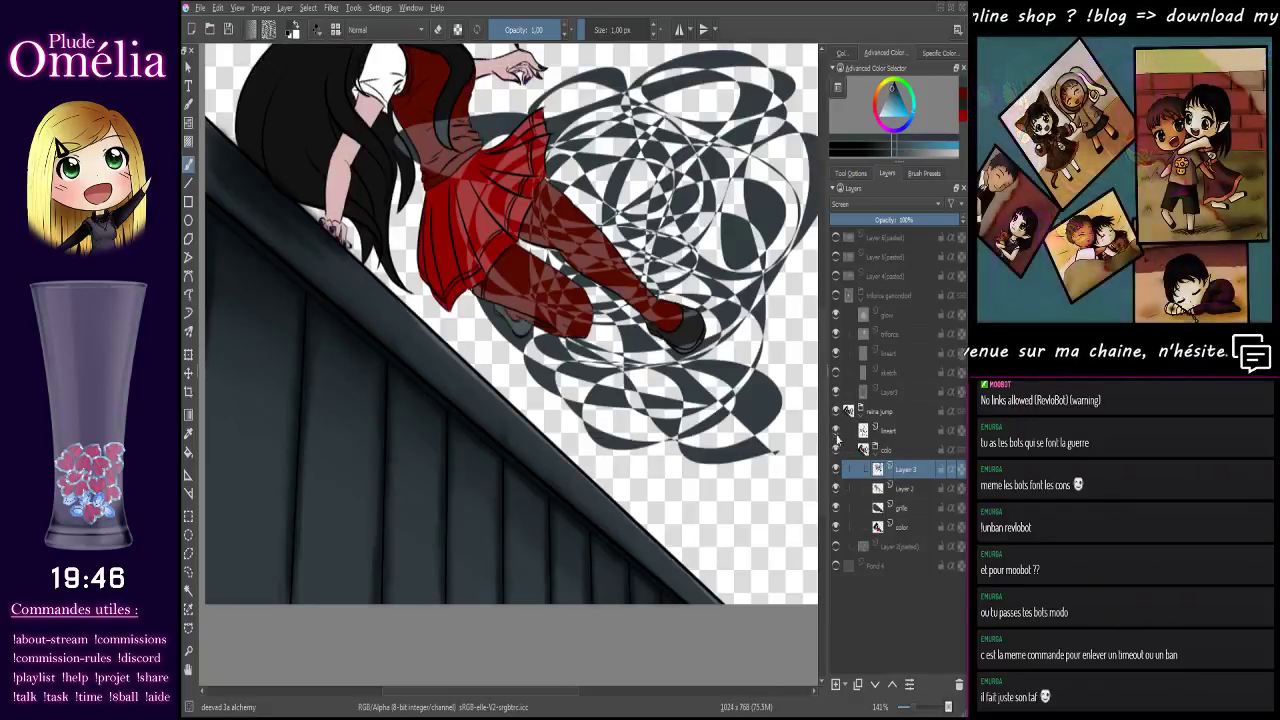
Hide the girl's color layer and undo the alchemy scribble on Layer 3
click(836, 528)
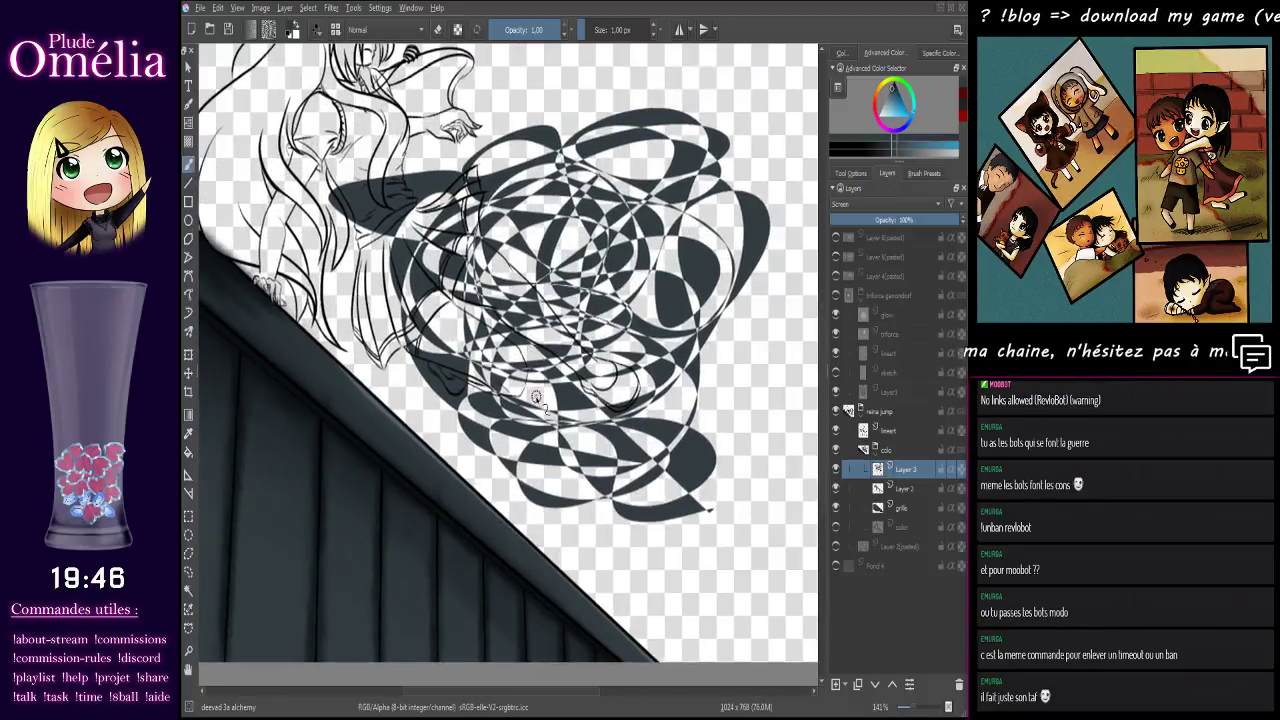
key(ctrl+minus)
key(ctrl+minus)
drag(525, 436, 534, 396)
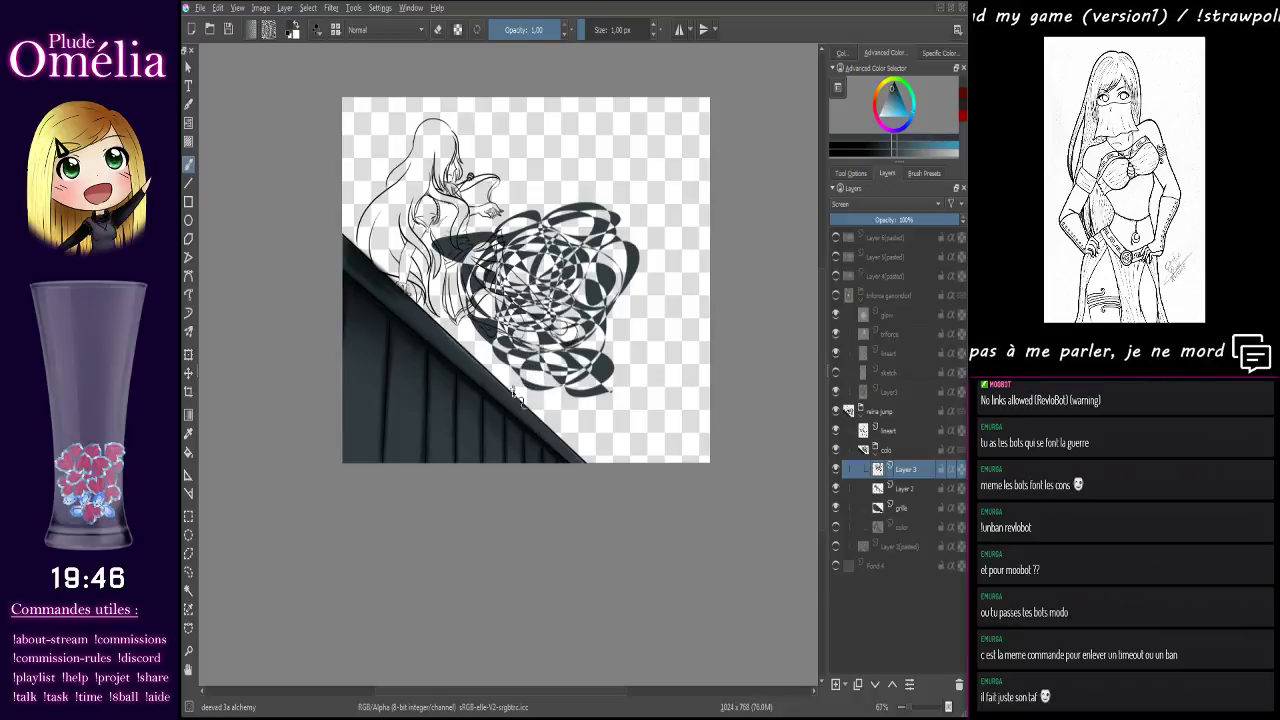
key(ctrl+z)
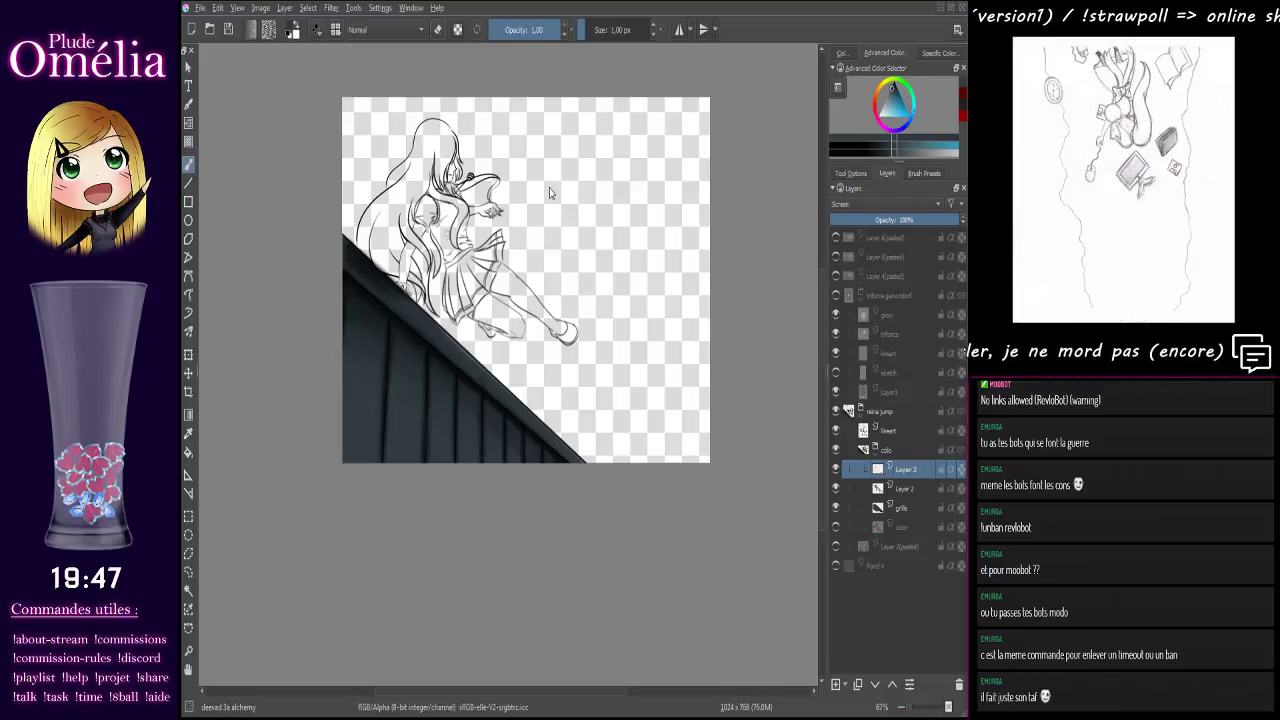
Try the digital sketch brush at 30 px on Layer 3, and undo the attempt
key(/)
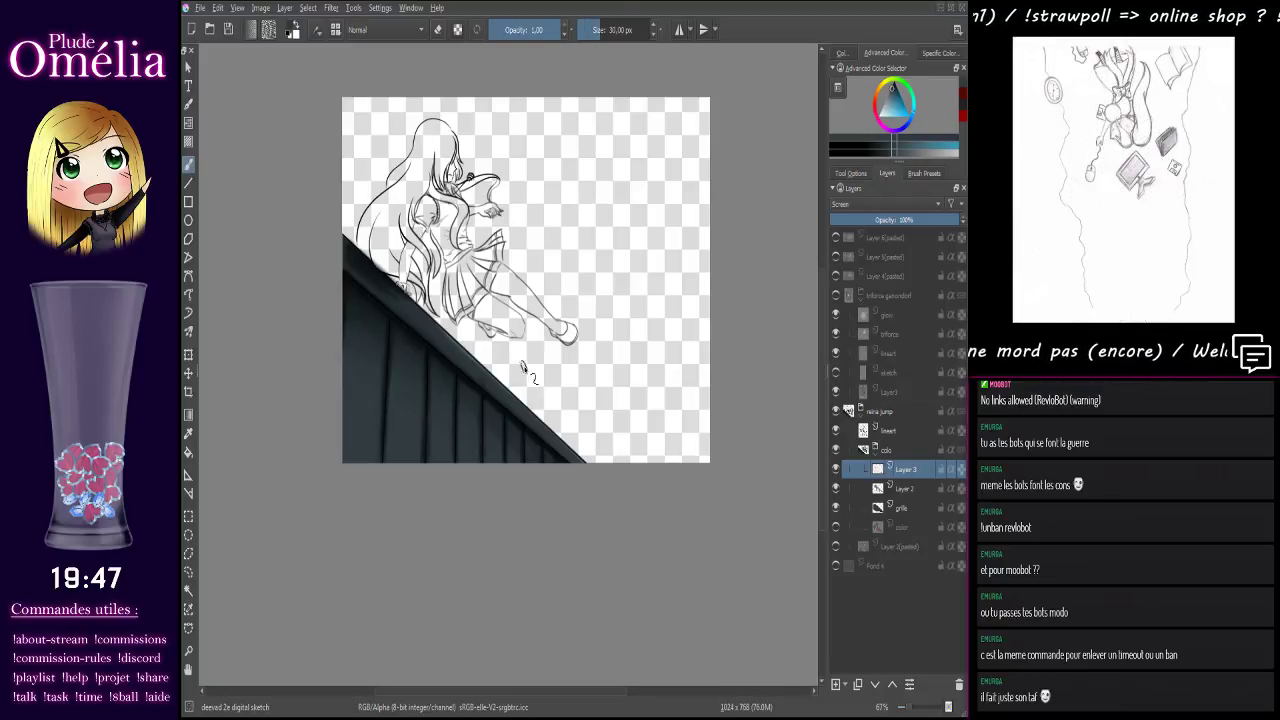
drag(521, 367, 506, 457)
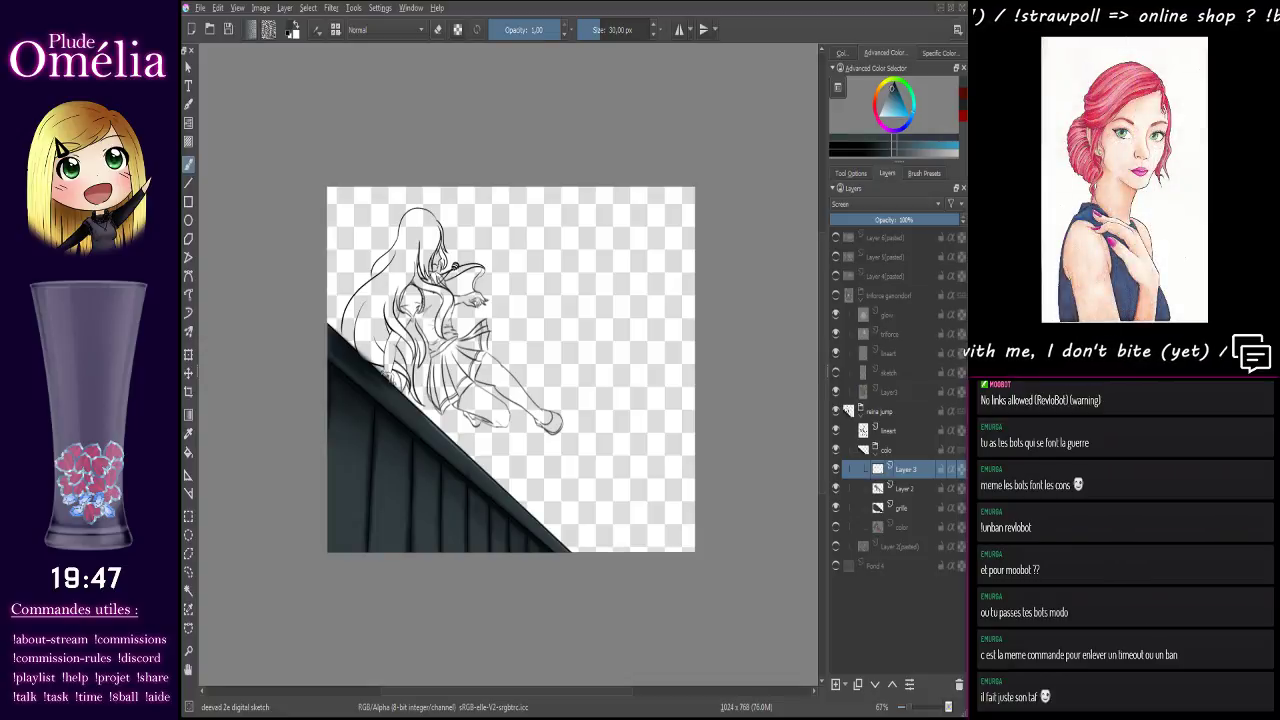
mouse_move(487, 352)
mouse_down()
mouse_move(567, 320)
mouse_move(539, 338)
mouse_move(572, 203)
mouse_up()
key(ctrl+z)
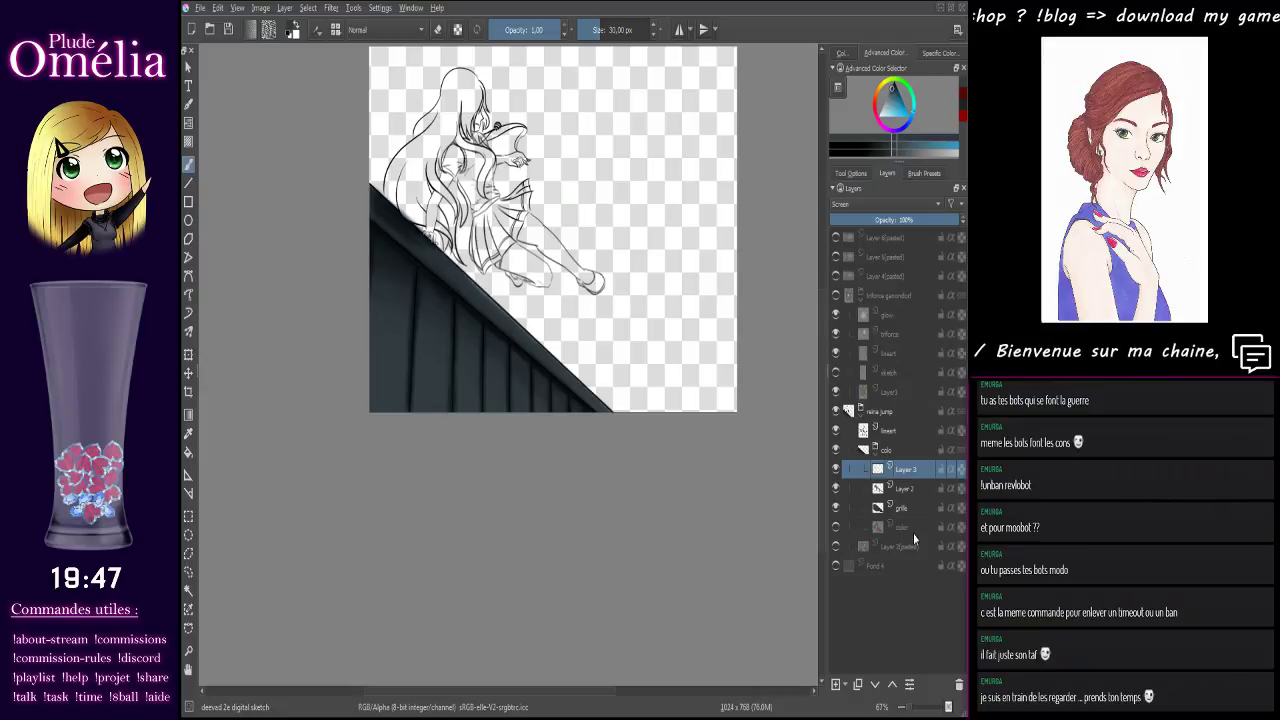
Compare the wall with Layer 3 hidden and shown
click(836, 469)
click(836, 469)
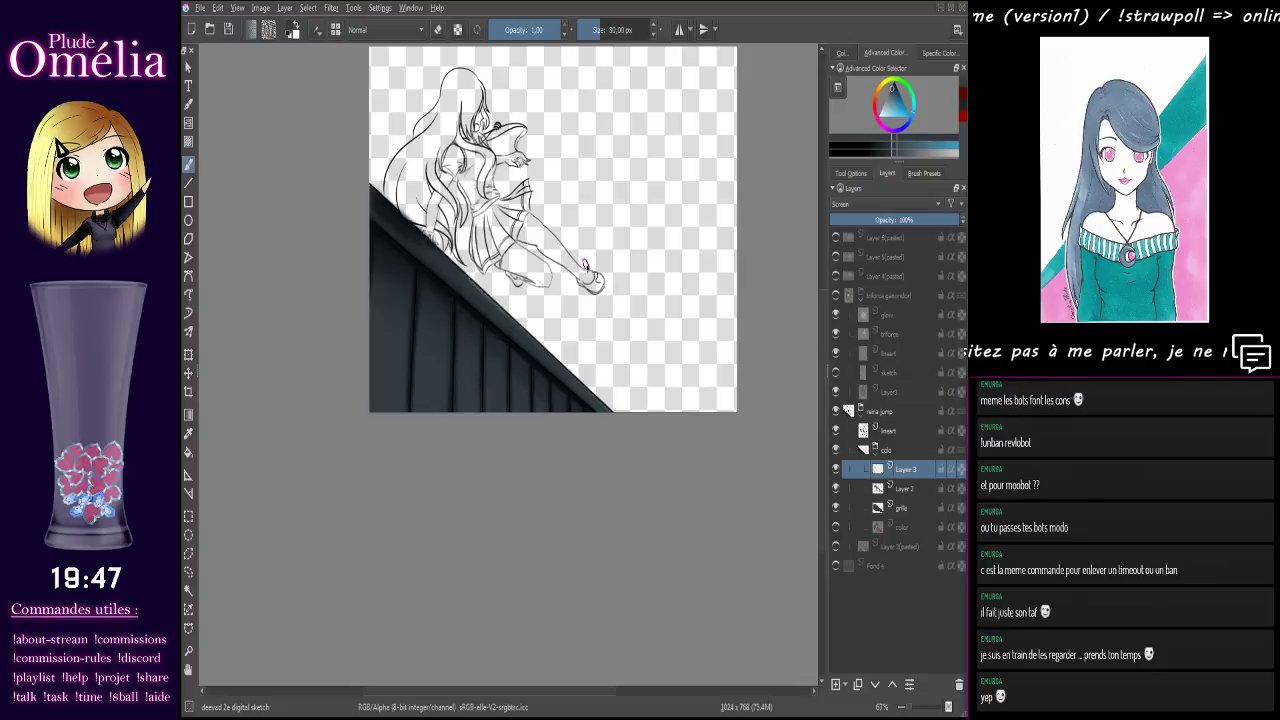
scroll(548, 262, up, 3)
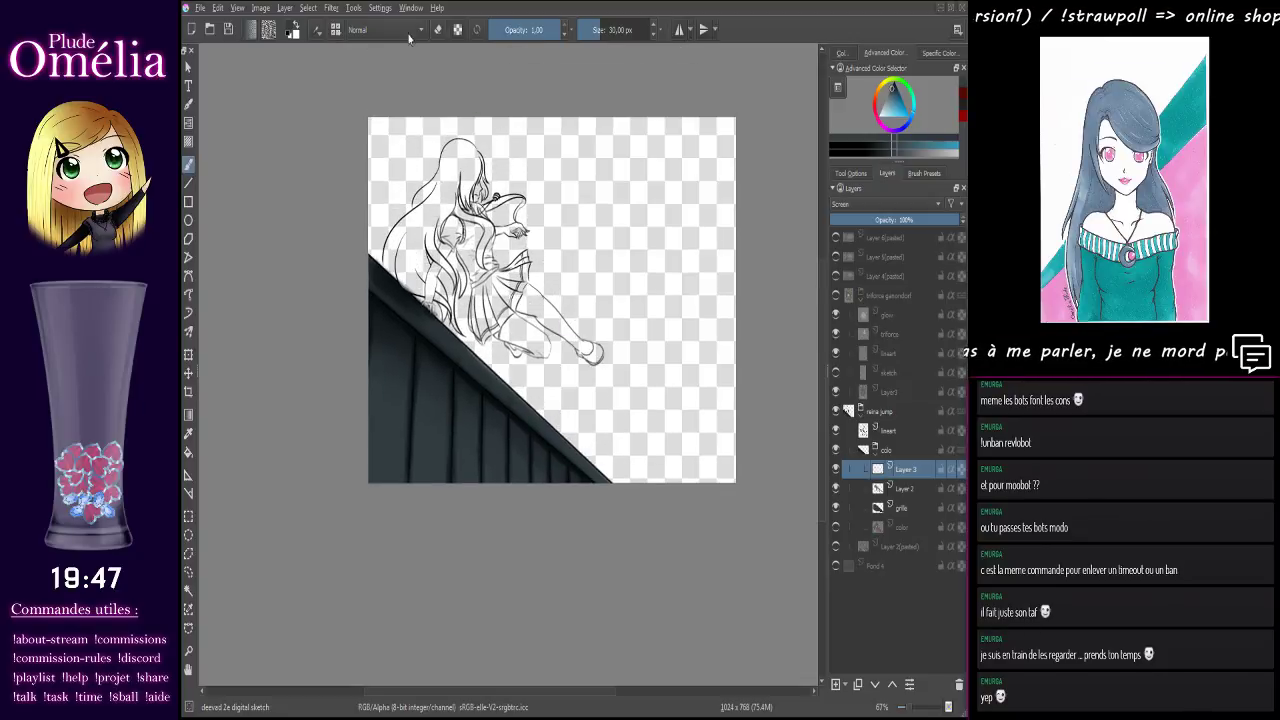
Paint light texture over the planks on the Screen layer, Layer 3, with the stamp texture big brush at 435 px
key(ctrl+plus)
key(ctrl+plus)
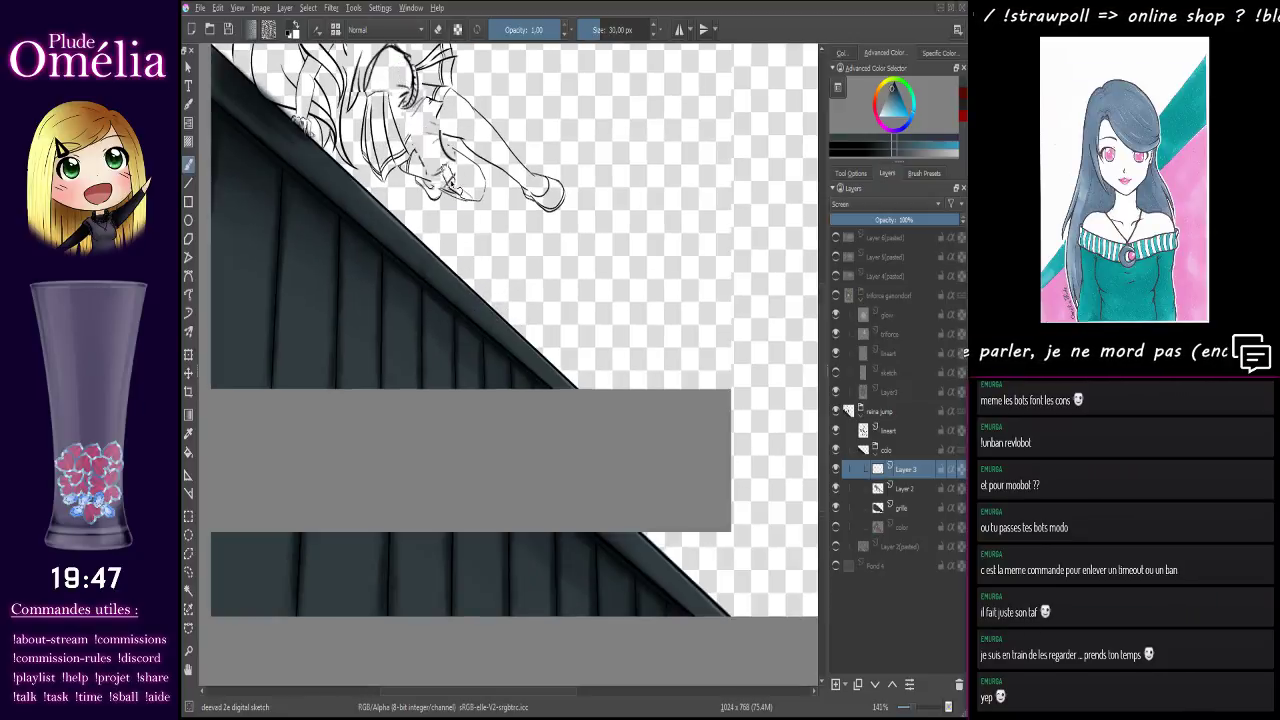
drag(447, 152, 528, 79)
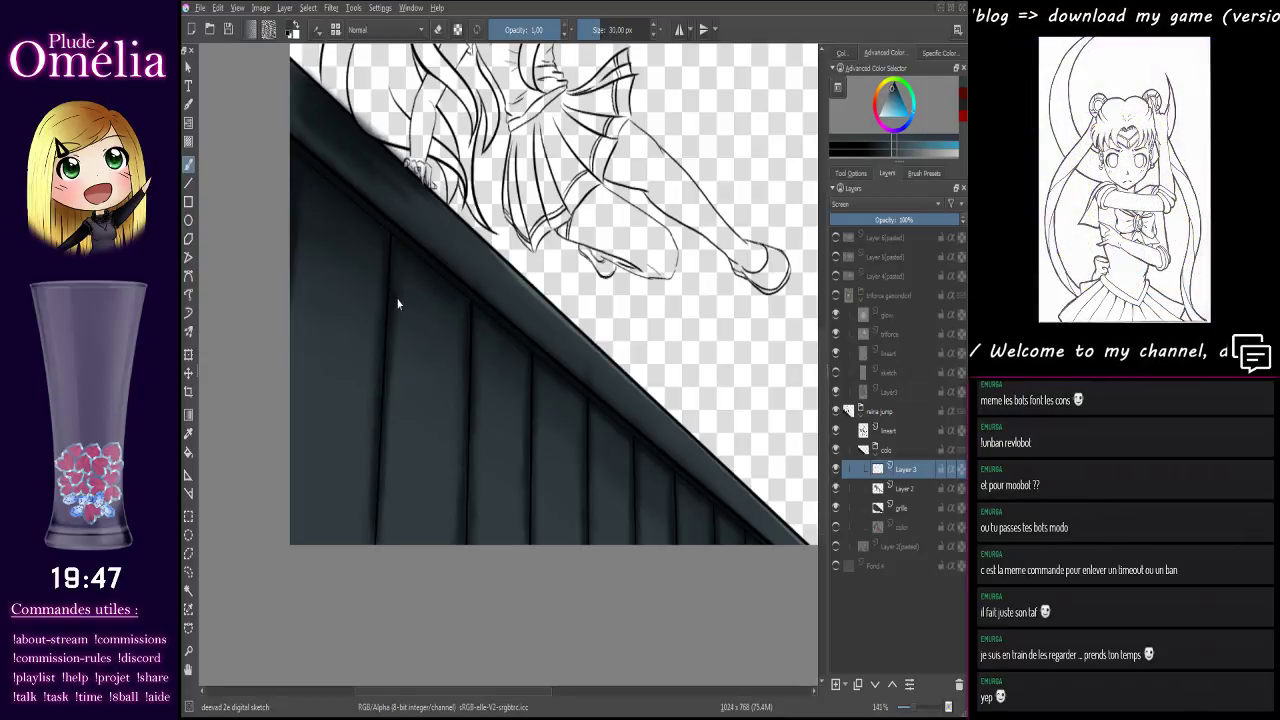
key(/)
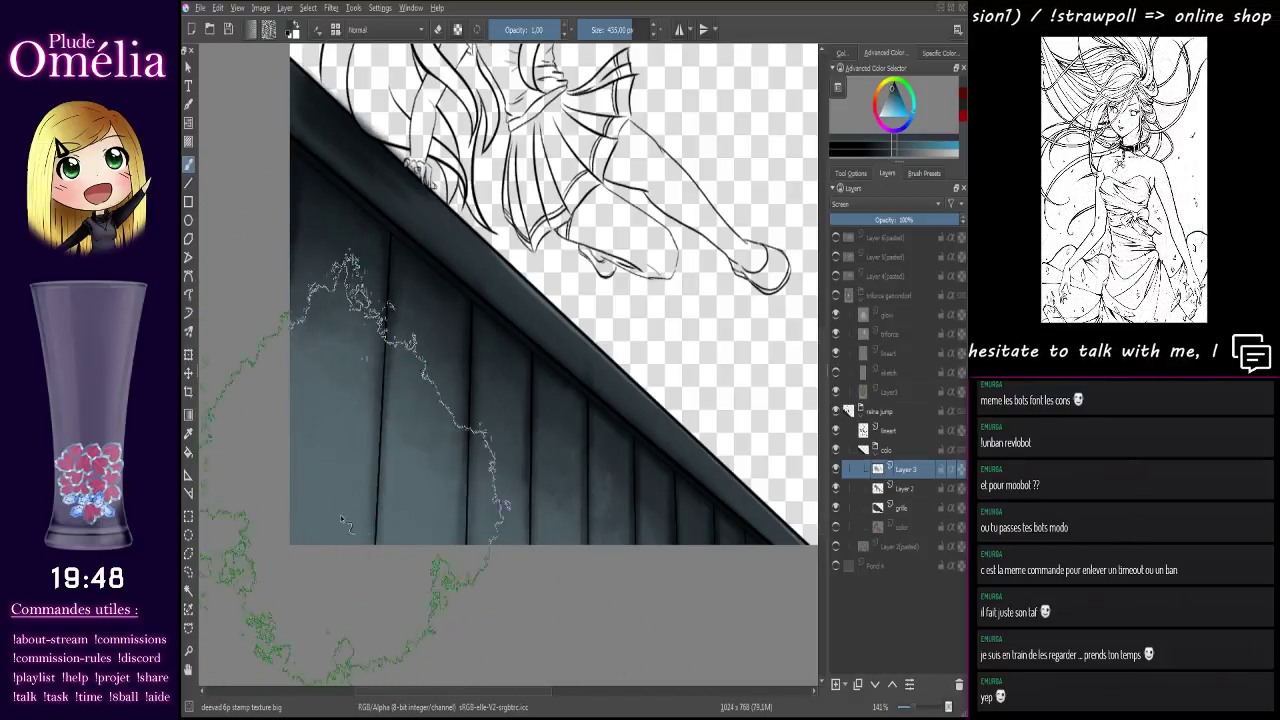
scroll(570, 246, down, 4)
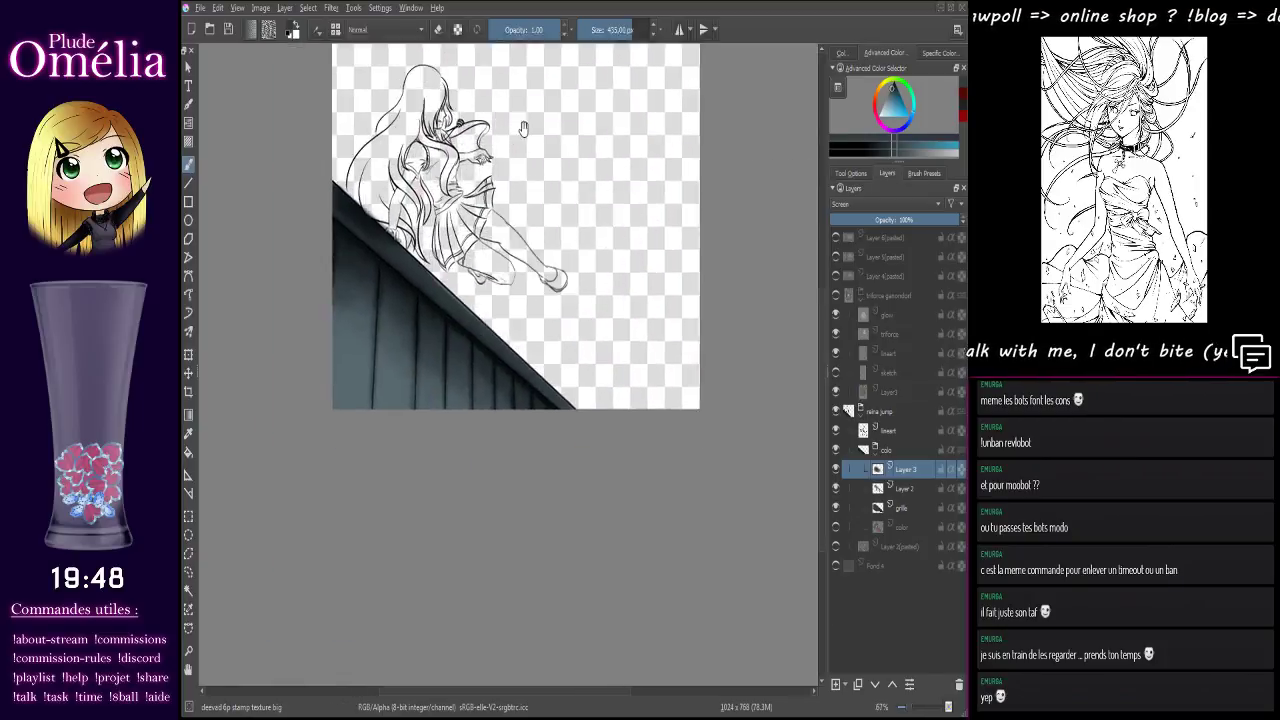
Compare the wall with the Multiply shading of Layer 2 hidden and shown
click(836, 489)
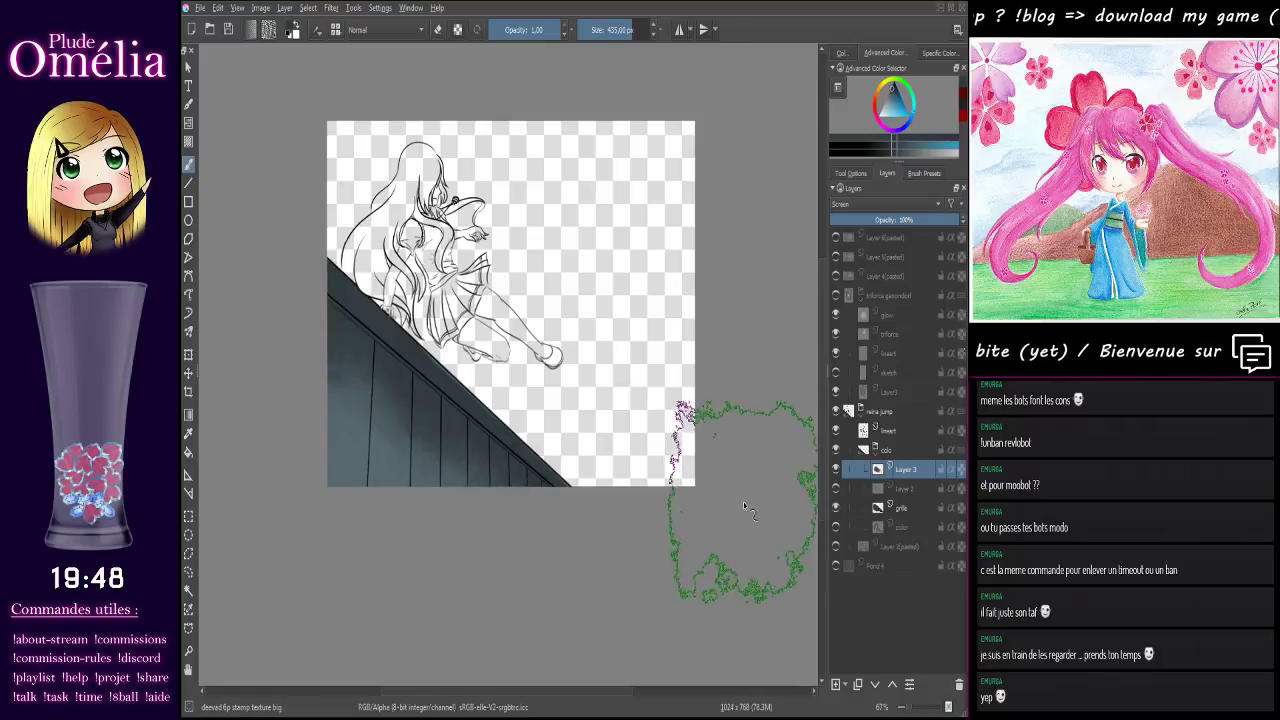
click(836, 490)
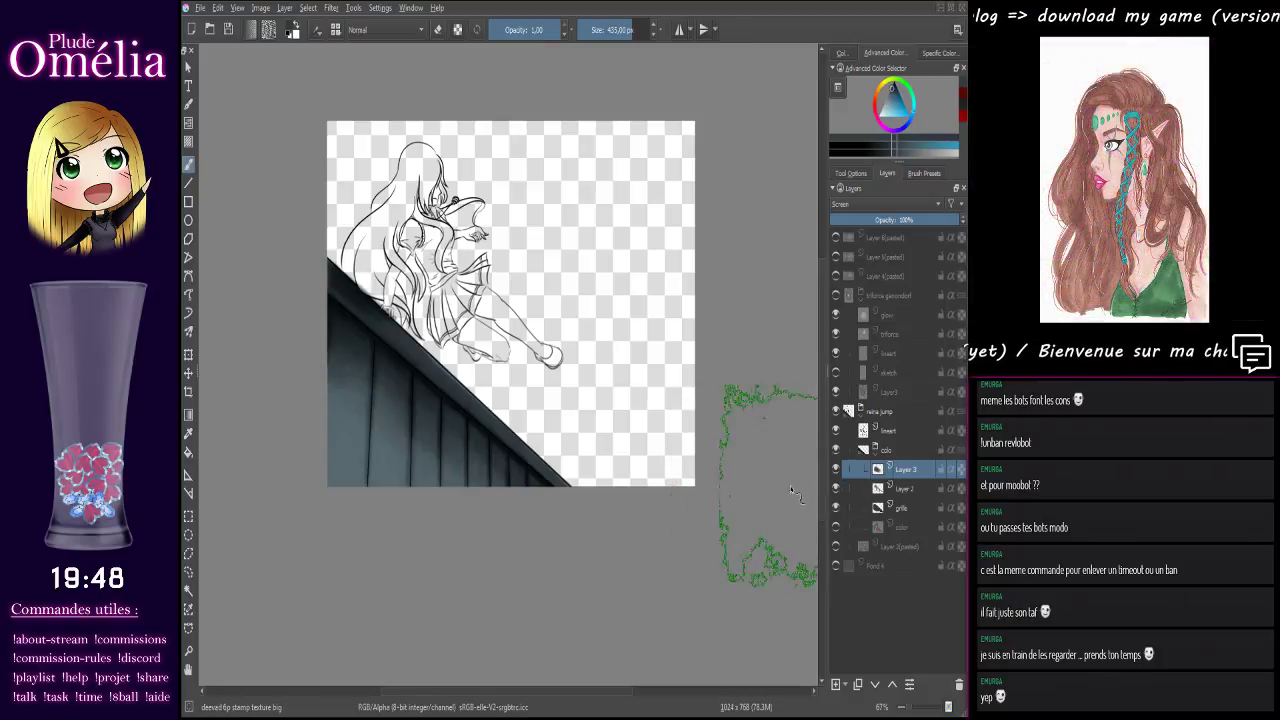
drag(585, 305, 583, 312)
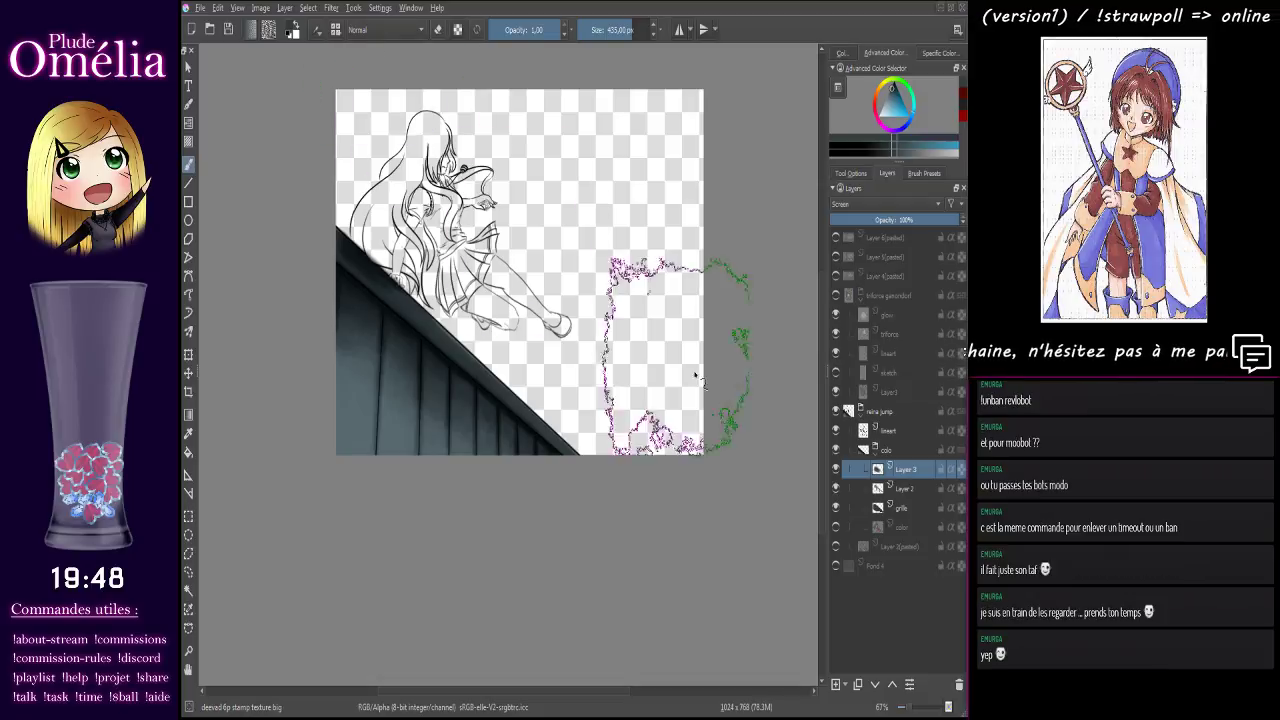
mouse_move(571, 341)
mouse_down()
mouse_move(564, 406)
mouse_move(569, 378)
mouse_up()
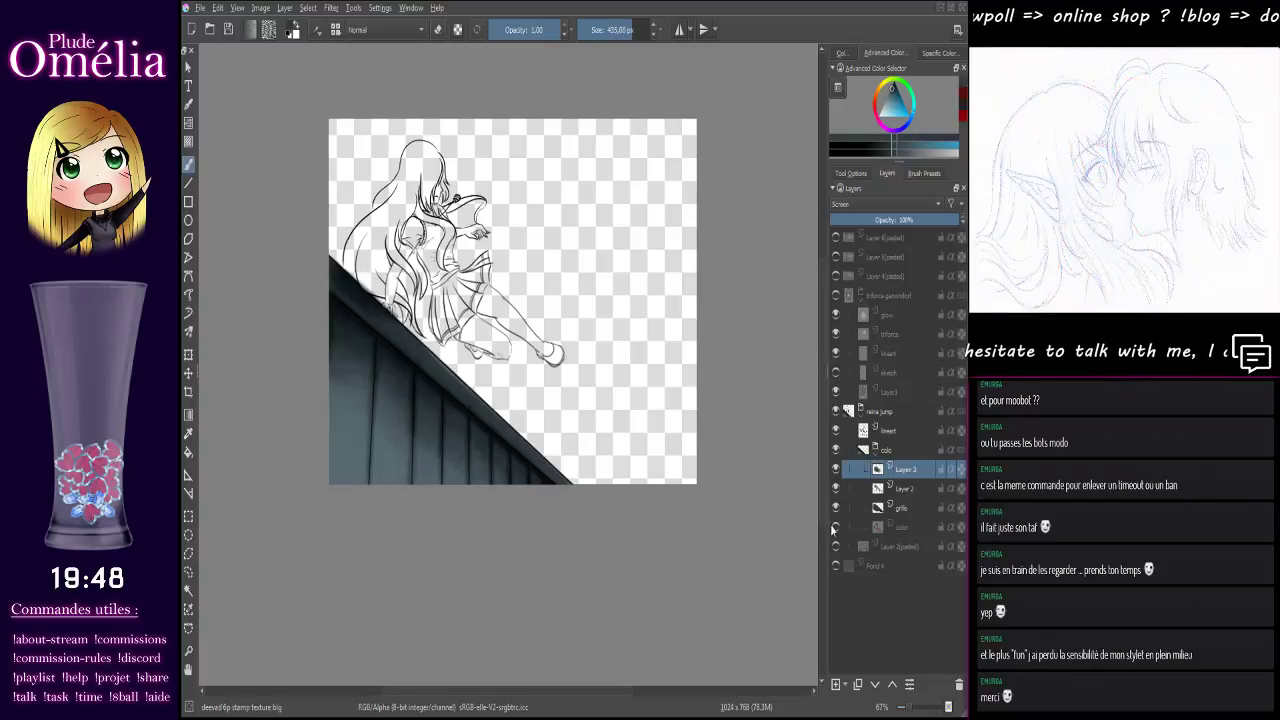
Check the wall together with the girl's color layer shown, and hide that layer again
click(835, 527)
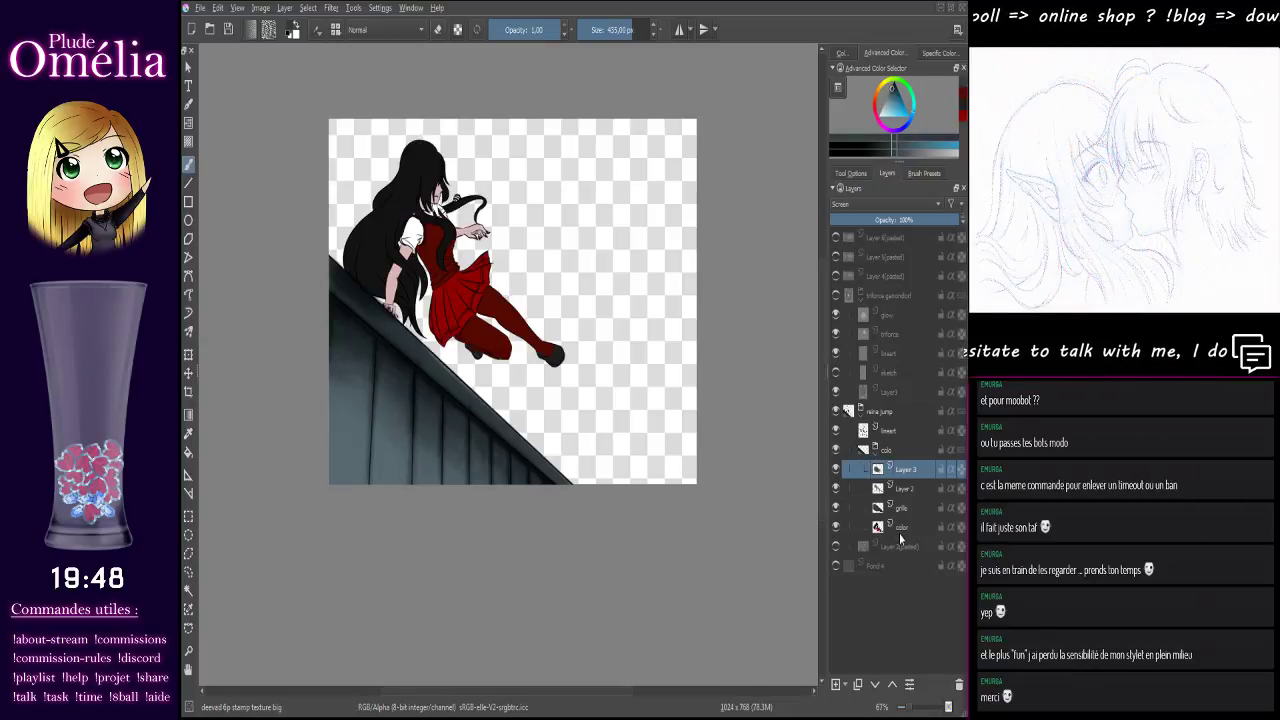
click(913, 494)
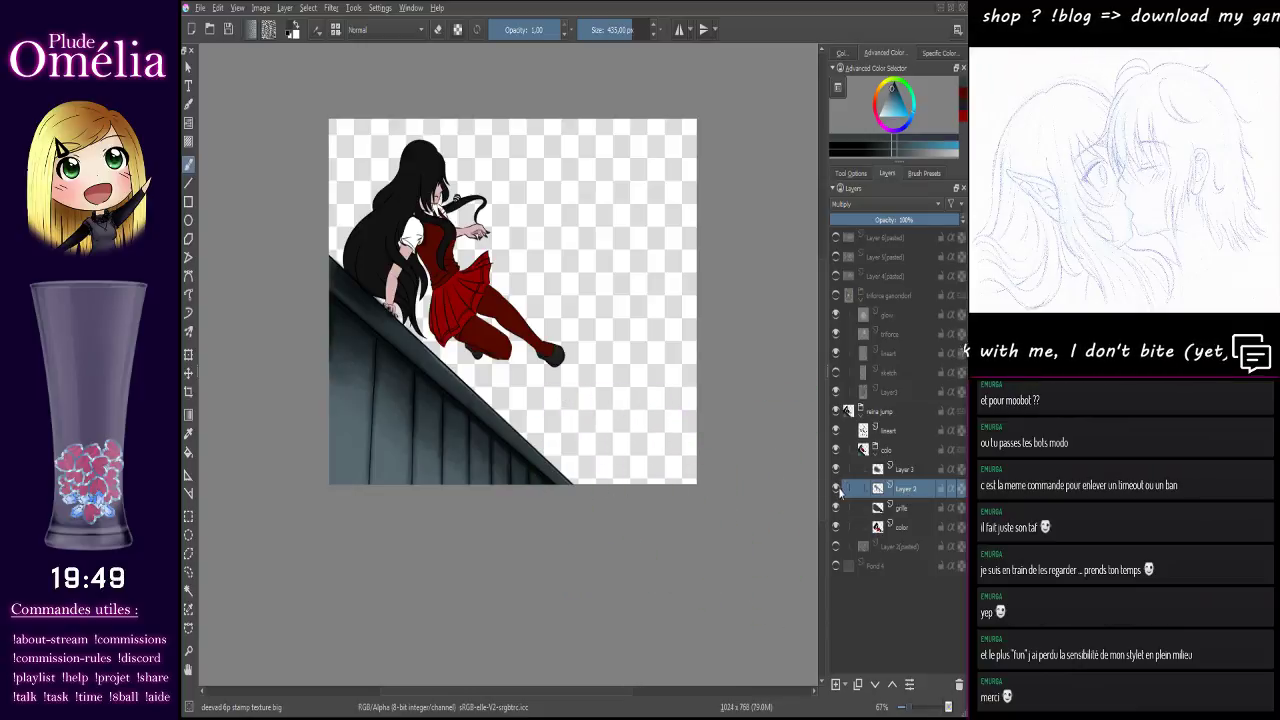
click(835, 527)
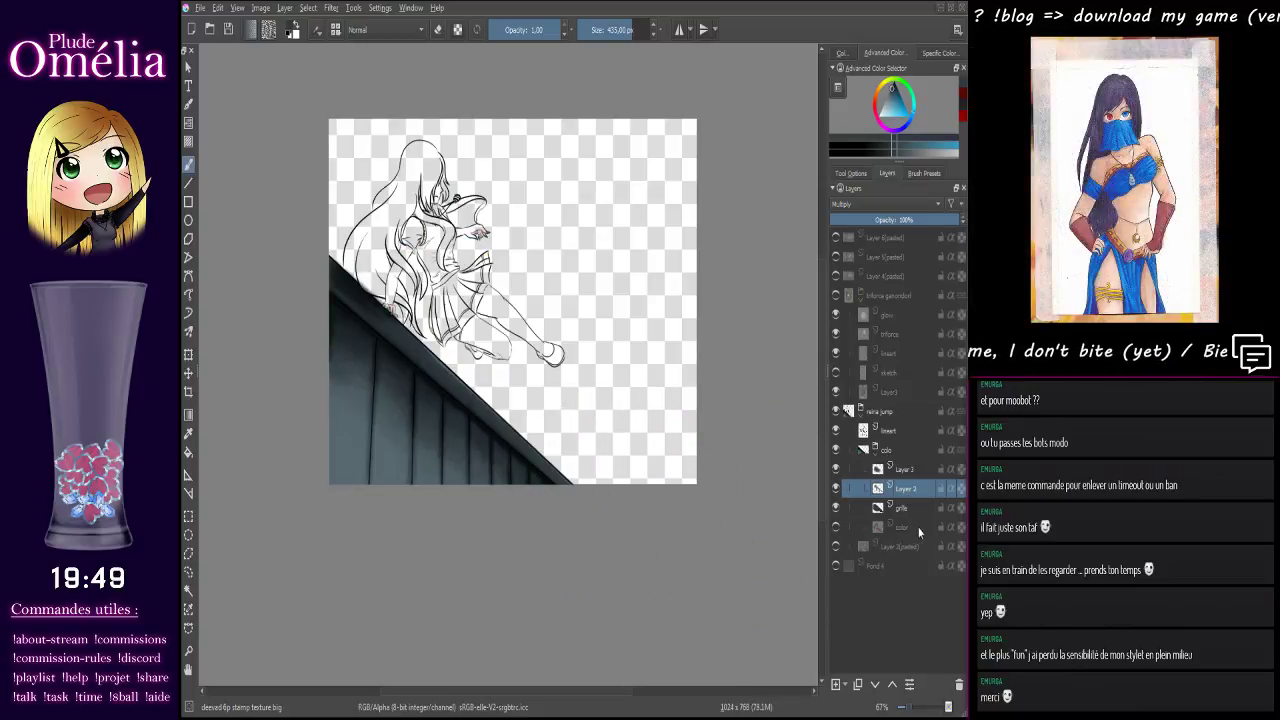
Erase the shading on Layer 2 that spills past the upper edge of the diagonal beam with the eraser line-art brush
click(909, 511)
click(906, 491)
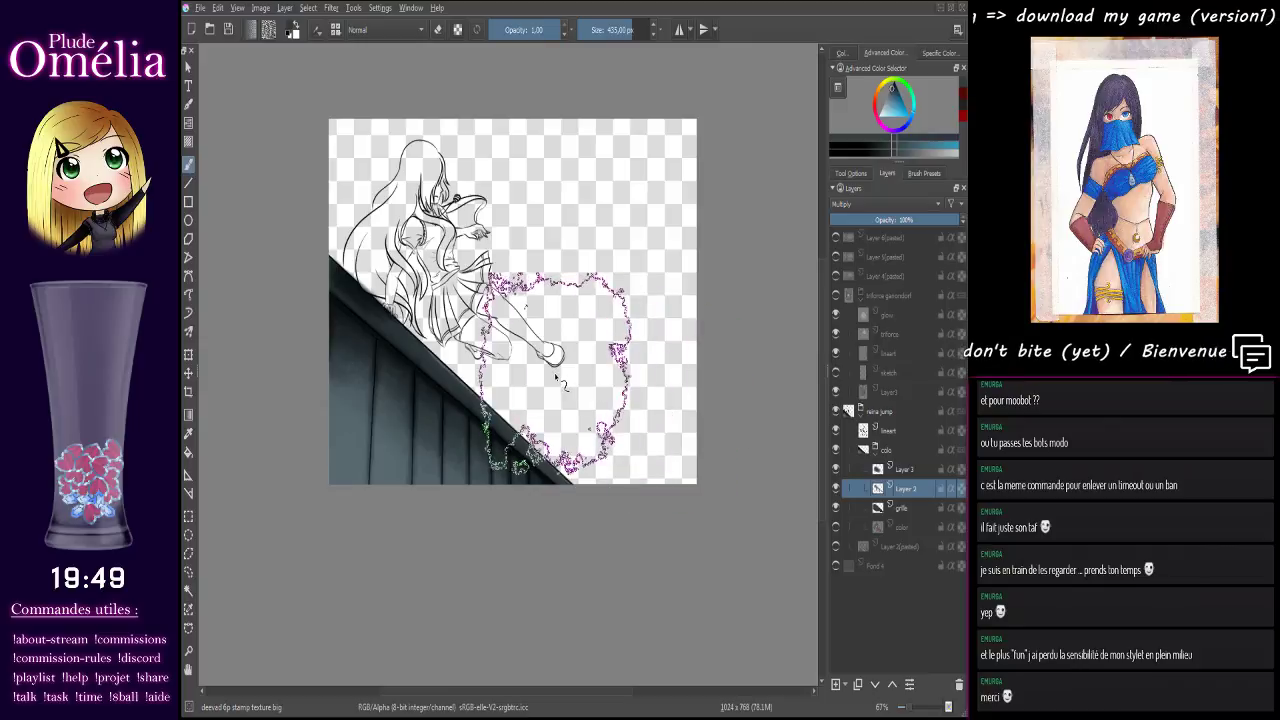
key(ctrl+plus)
key(ctrl+plus)
key(ctrl+plus)
drag(469, 303, 751, 477)
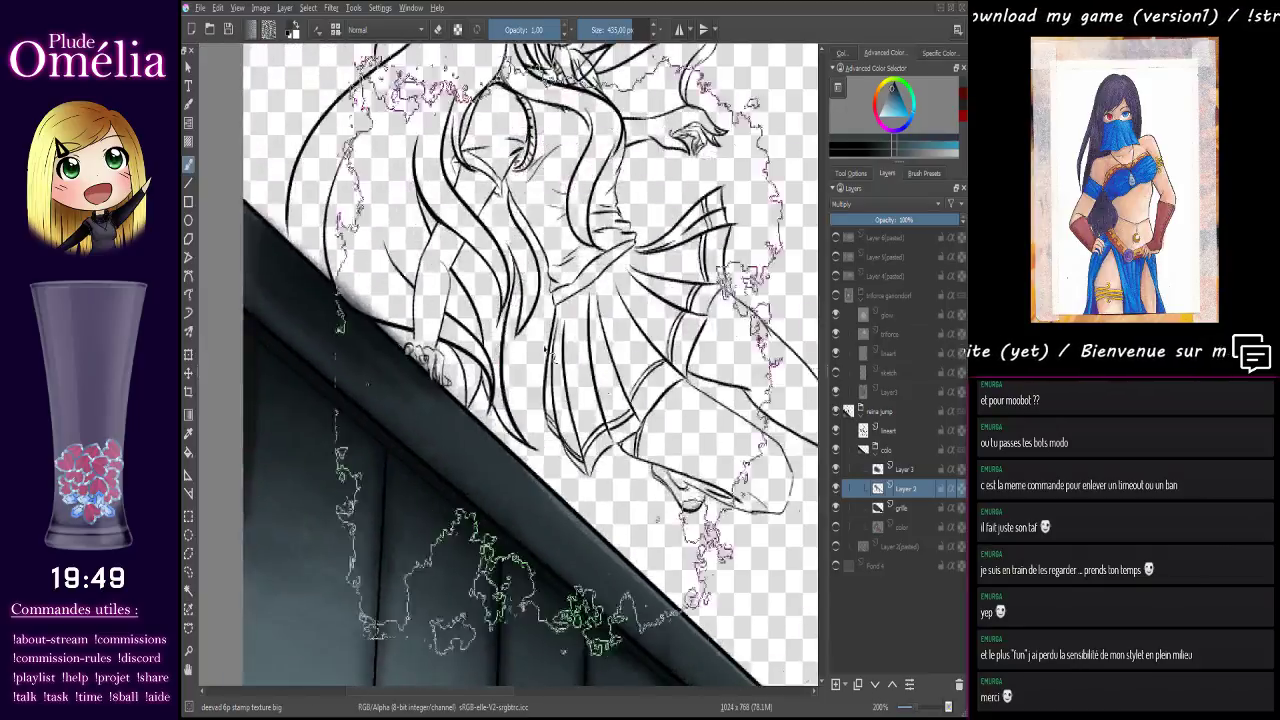
mouse_move(498, 321)
mouse_down()
mouse_move(598, 393)
mouse_move(523, 277)
mouse_up()
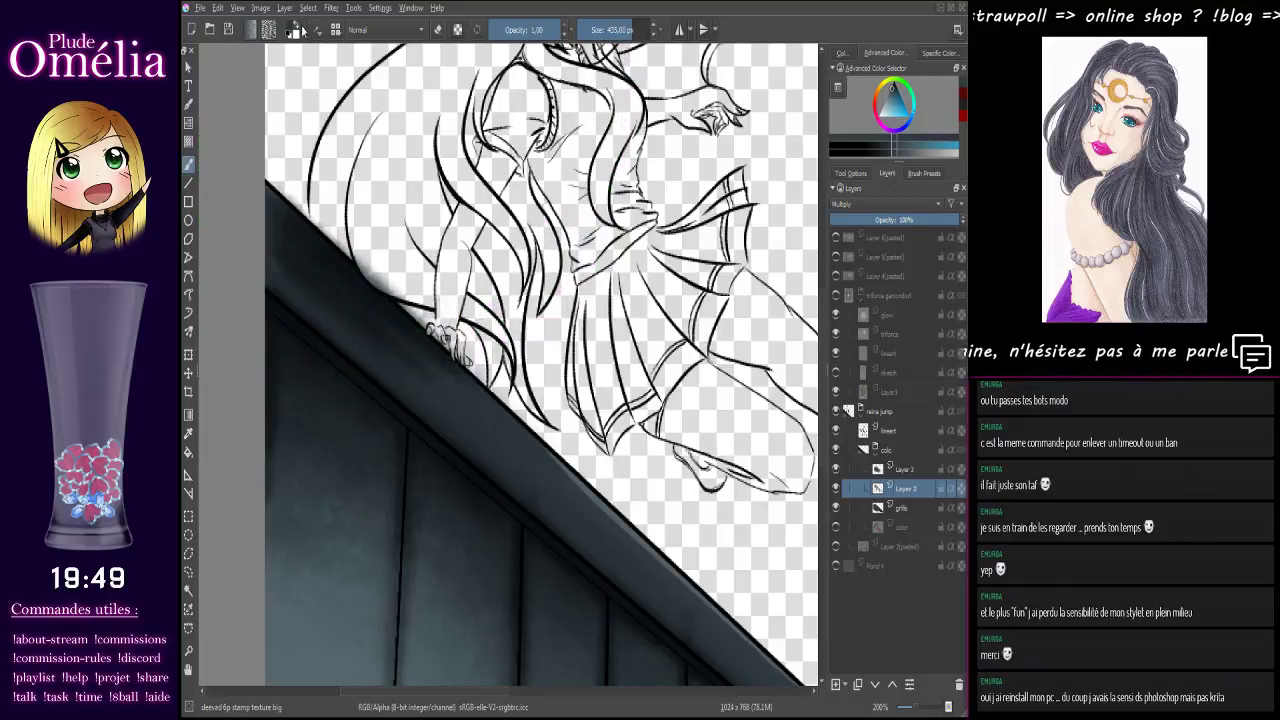
key(slash)
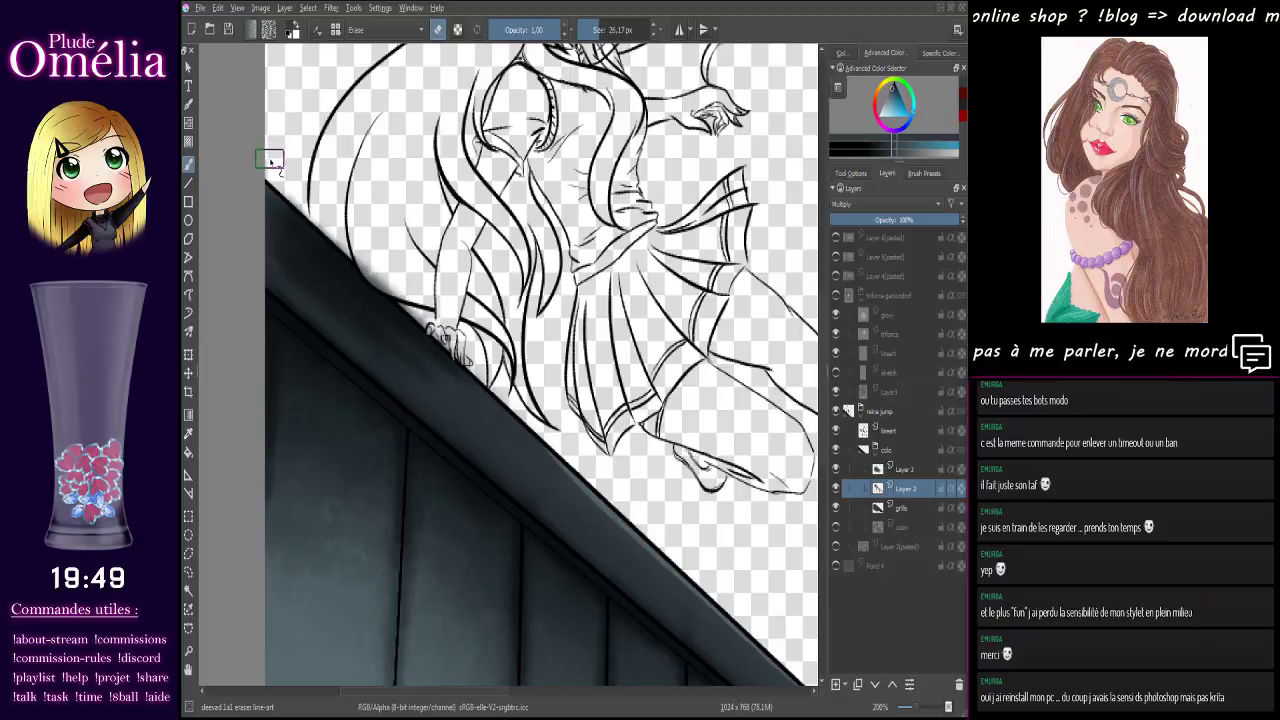
mouse_move(327, 222)
mouse_down()
mouse_move(523, 404)
mouse_move(556, 388)
mouse_up()
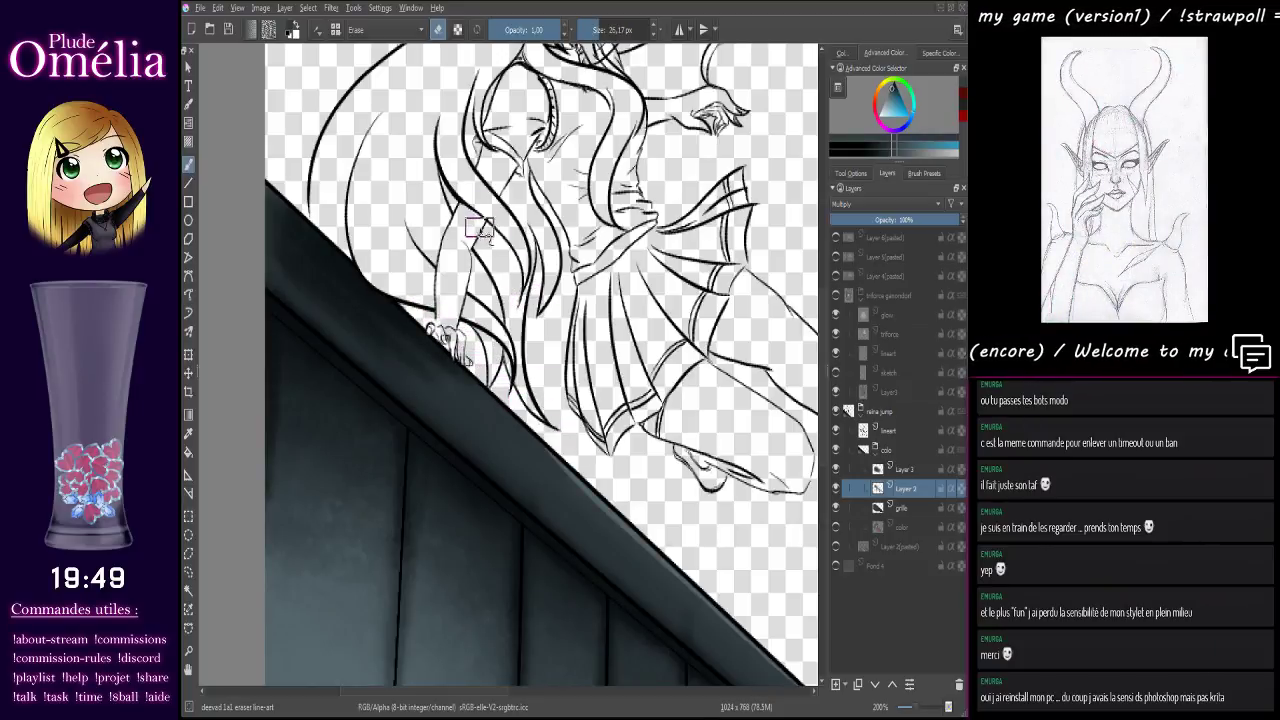
drag(486, 270, 464, 216)
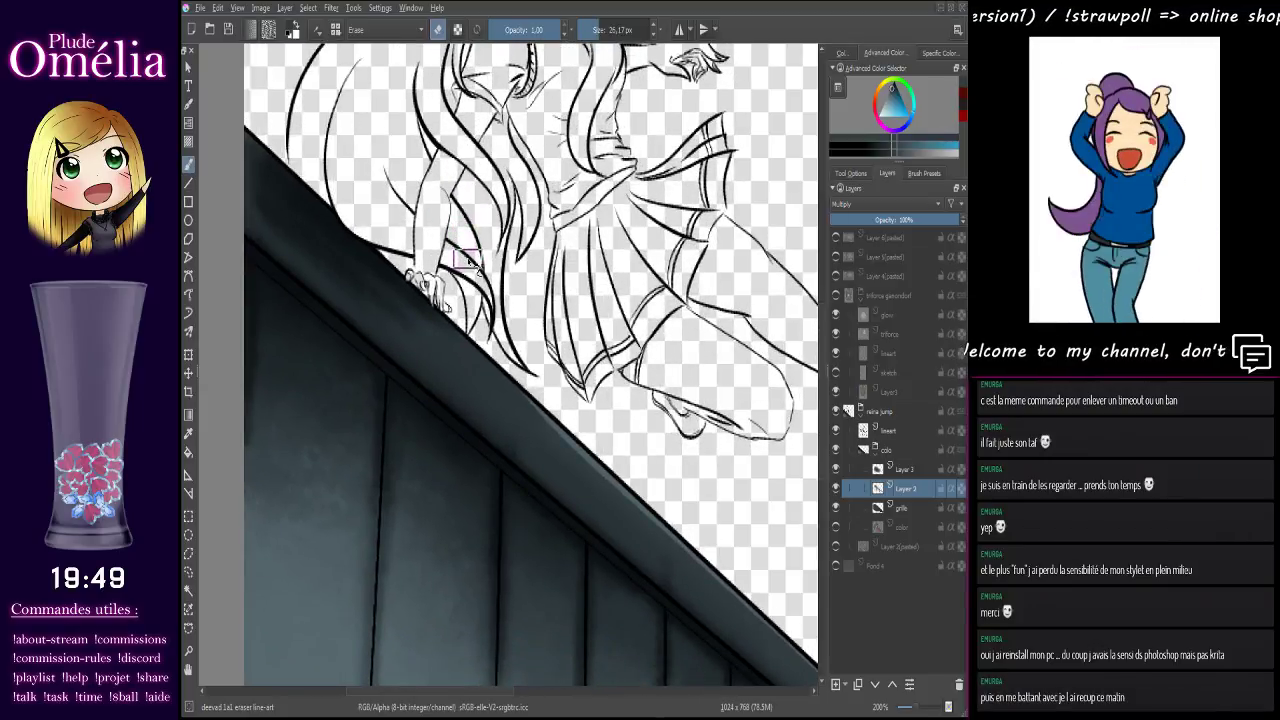
drag(467, 258, 436, 395)
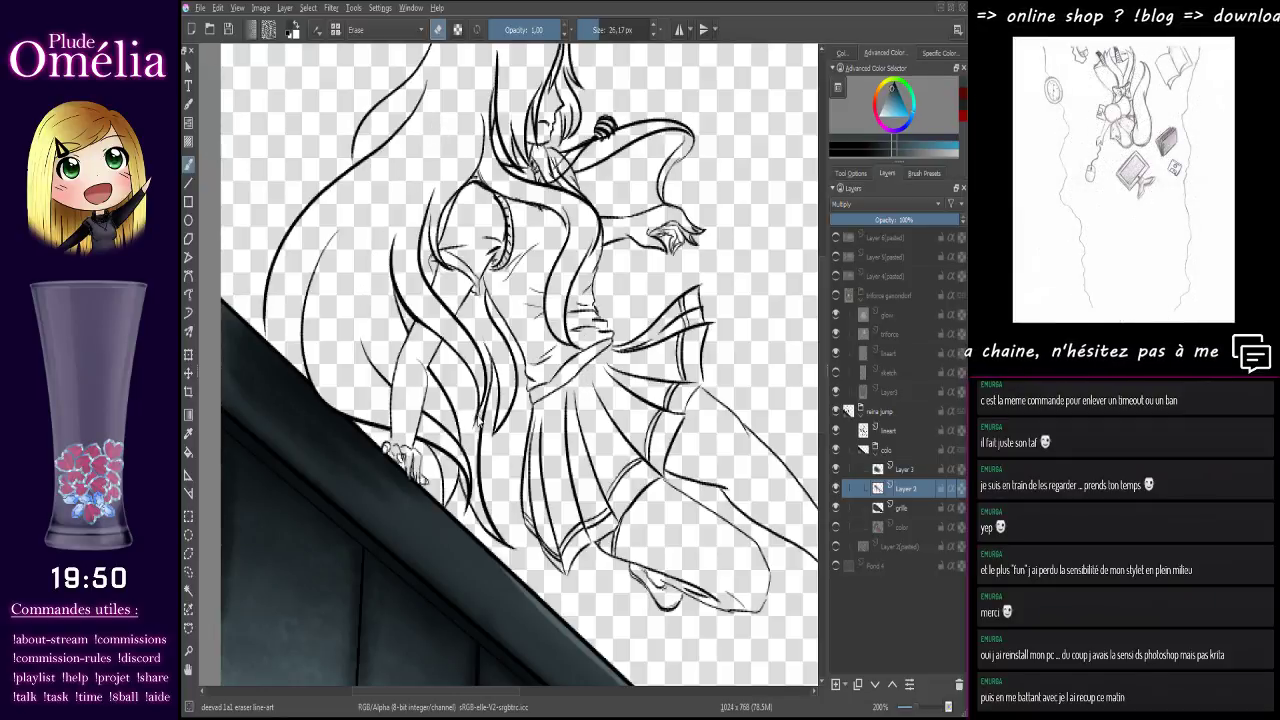
Try the Texture_fuzzy brush over the girl and the empty area beside her on Layer 2, and undo both scribbles
key(slash)
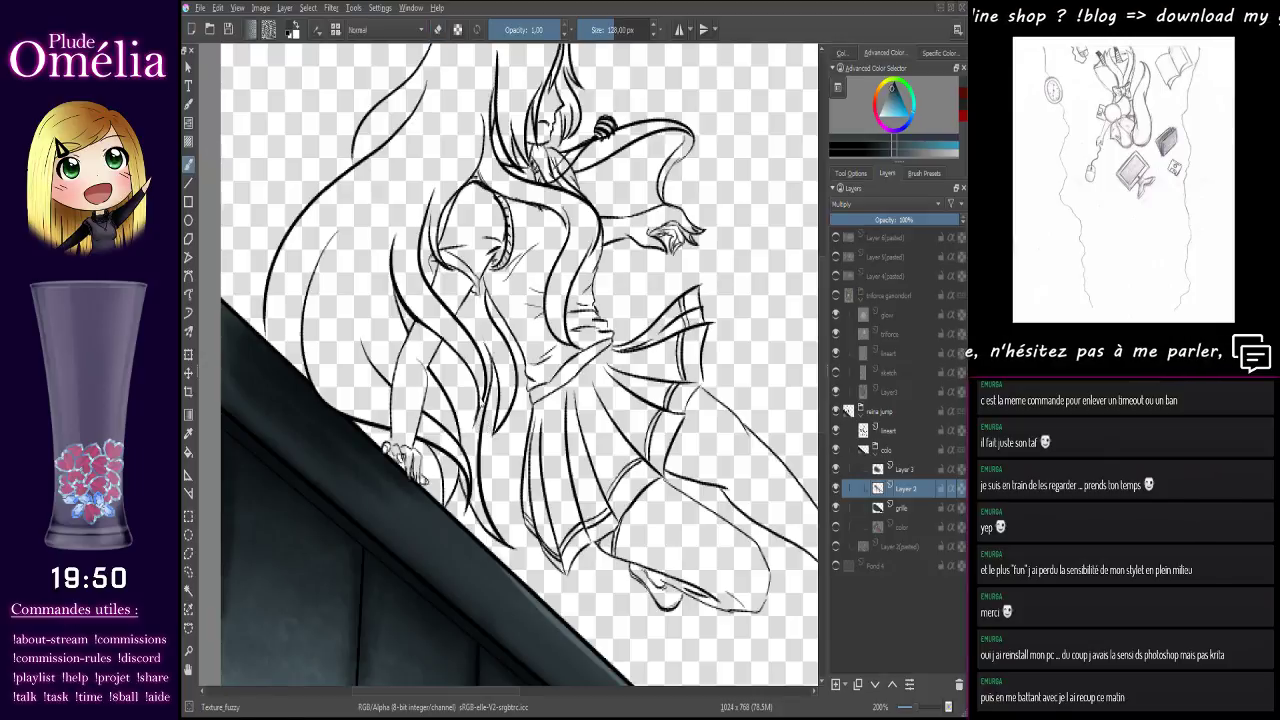
mouse_move(470, 205)
mouse_down()
mouse_move(480, 245)
mouse_move(550, 350)
mouse_move(690, 480)
mouse_move(700, 570)
mouse_up()
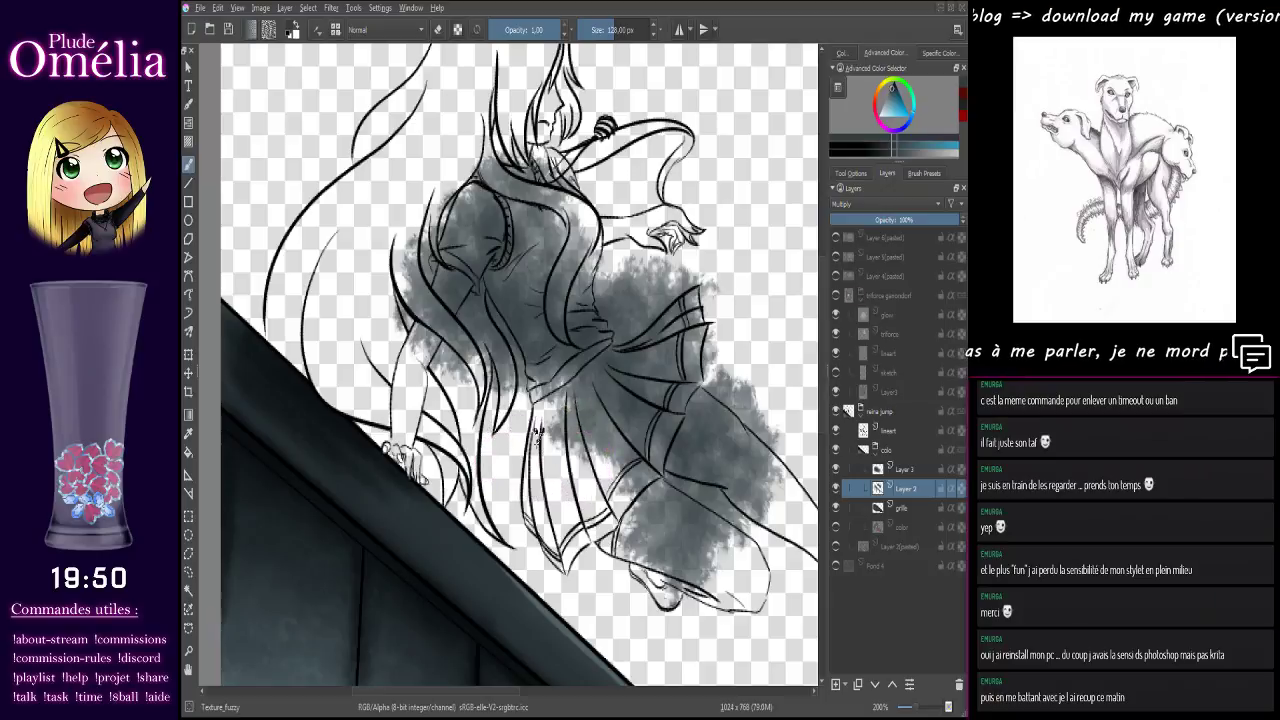
key(ctrl+z)
scroll(512, 362, down, 3)
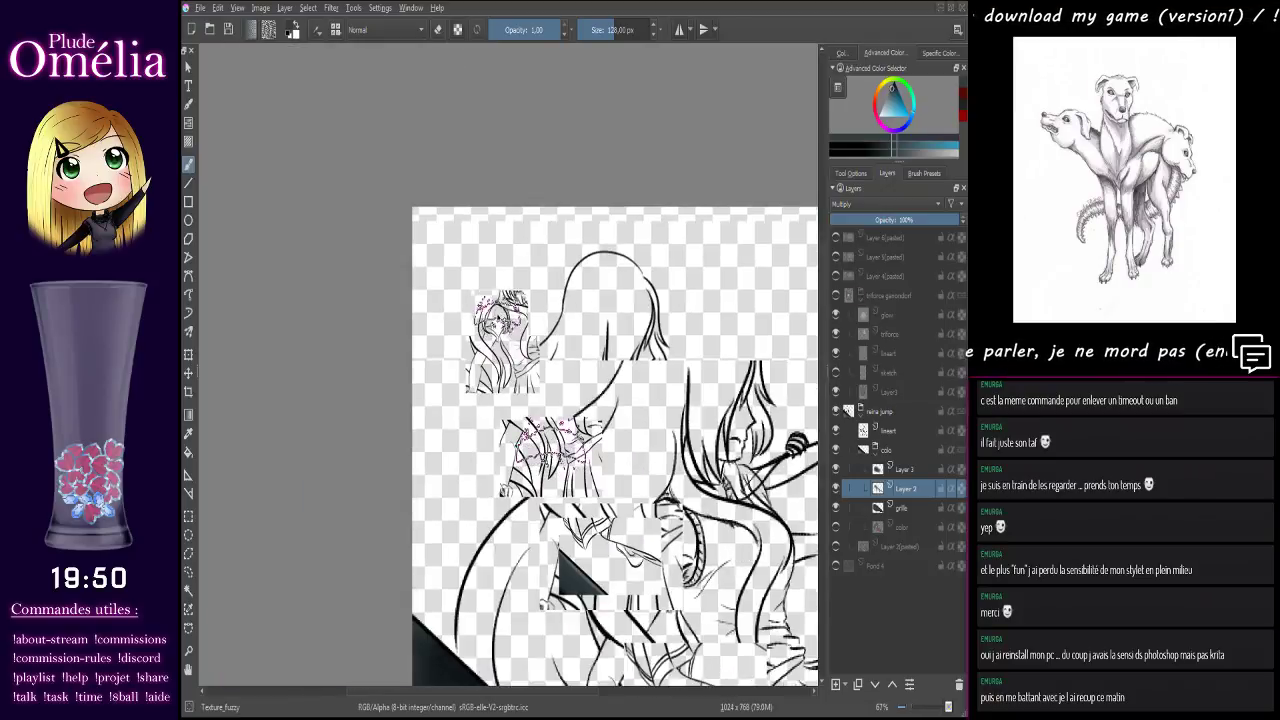
mouse_move(497, 320)
mouse_down()
mouse_move(568, 130)
mouse_move(588, 150)
mouse_move(523, 190)
mouse_move(523, 245)
mouse_move(646, 220)
mouse_move(558, 325)
mouse_move(610, 360)
mouse_up()
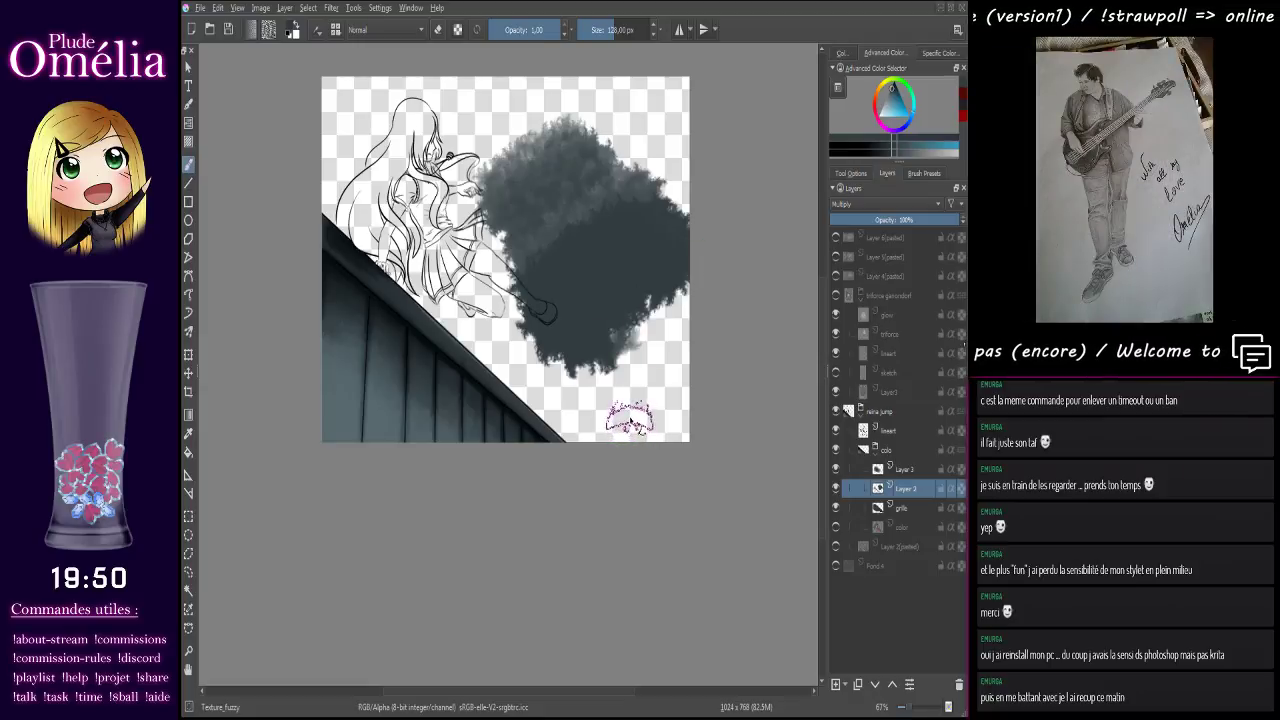
key(ctrl+z)
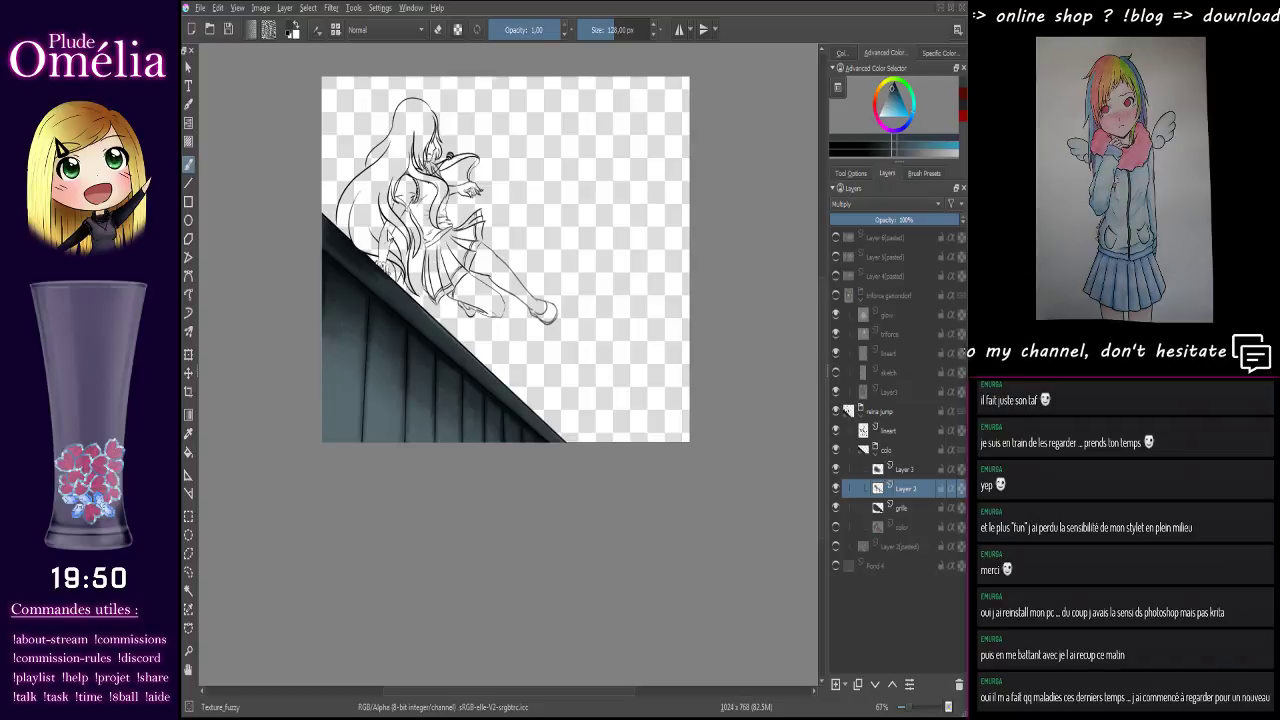
Try the Block_basic and Layout_oval brushes in the empty area beside the girl, and undo the test strokes
key(/)
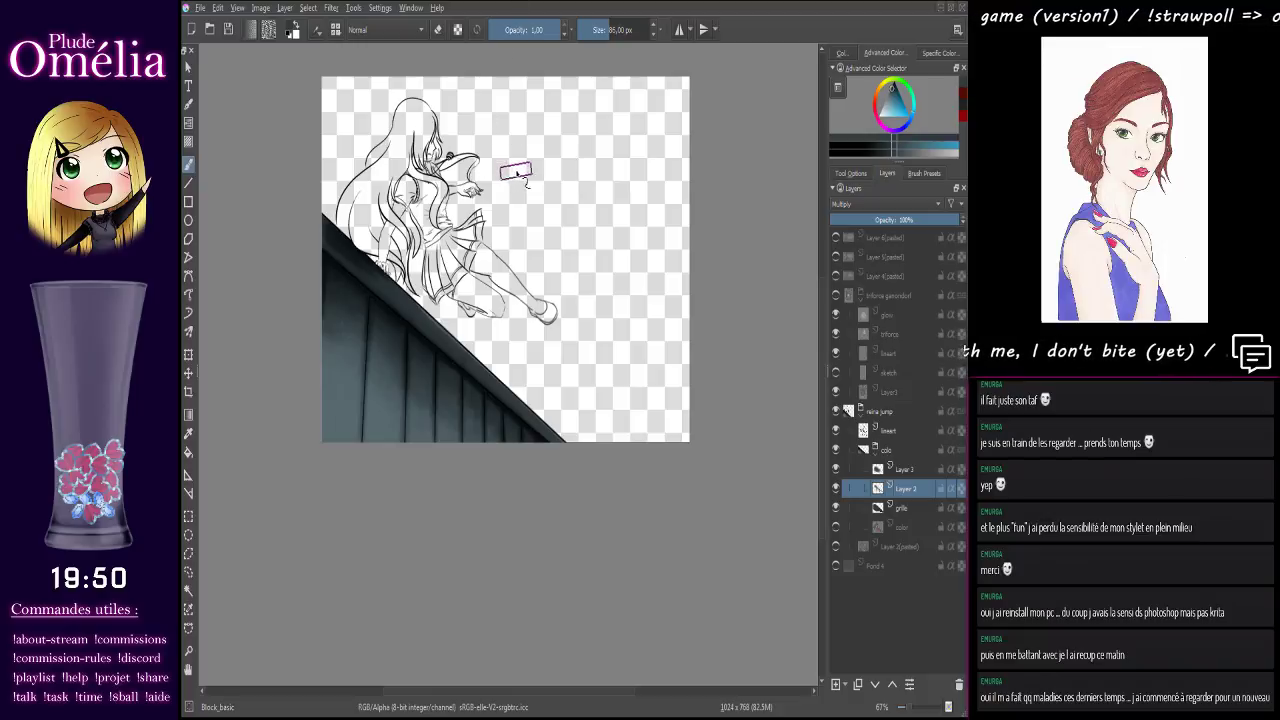
mouse_move(518, 166)
mouse_down()
mouse_move(528, 225)
mouse_move(560, 258)
mouse_up()
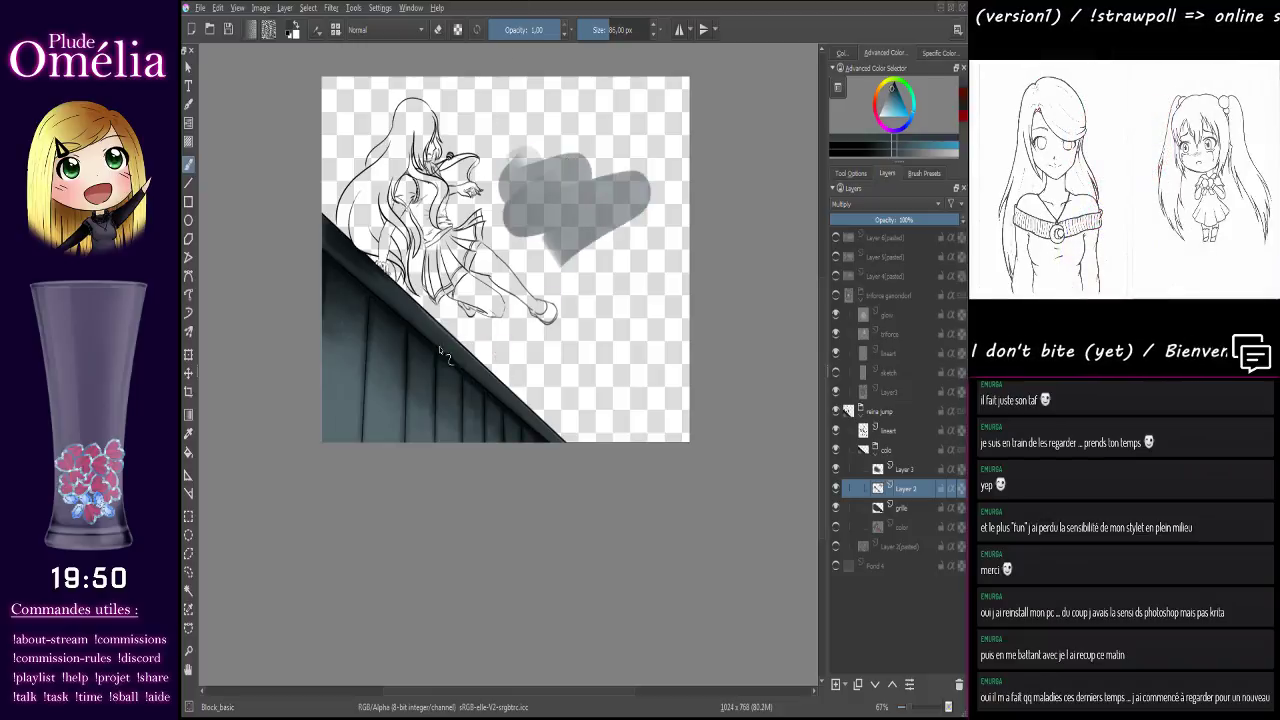
key(ctrl+z)
drag(528, 176, 605, 172)
key(ctrl+z)
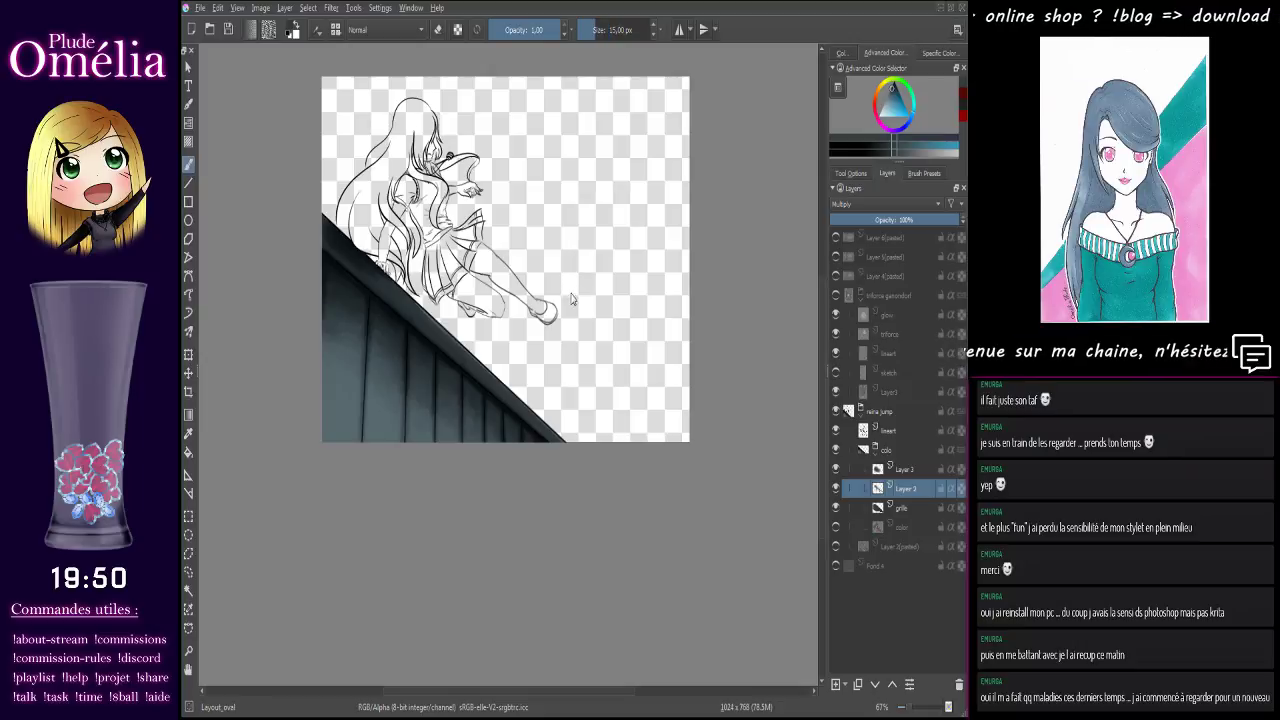
mouse_move(648, 288)
mouse_down()
mouse_move(628, 352)
mouse_move(635, 375)
mouse_up()
key(ctrl+z)
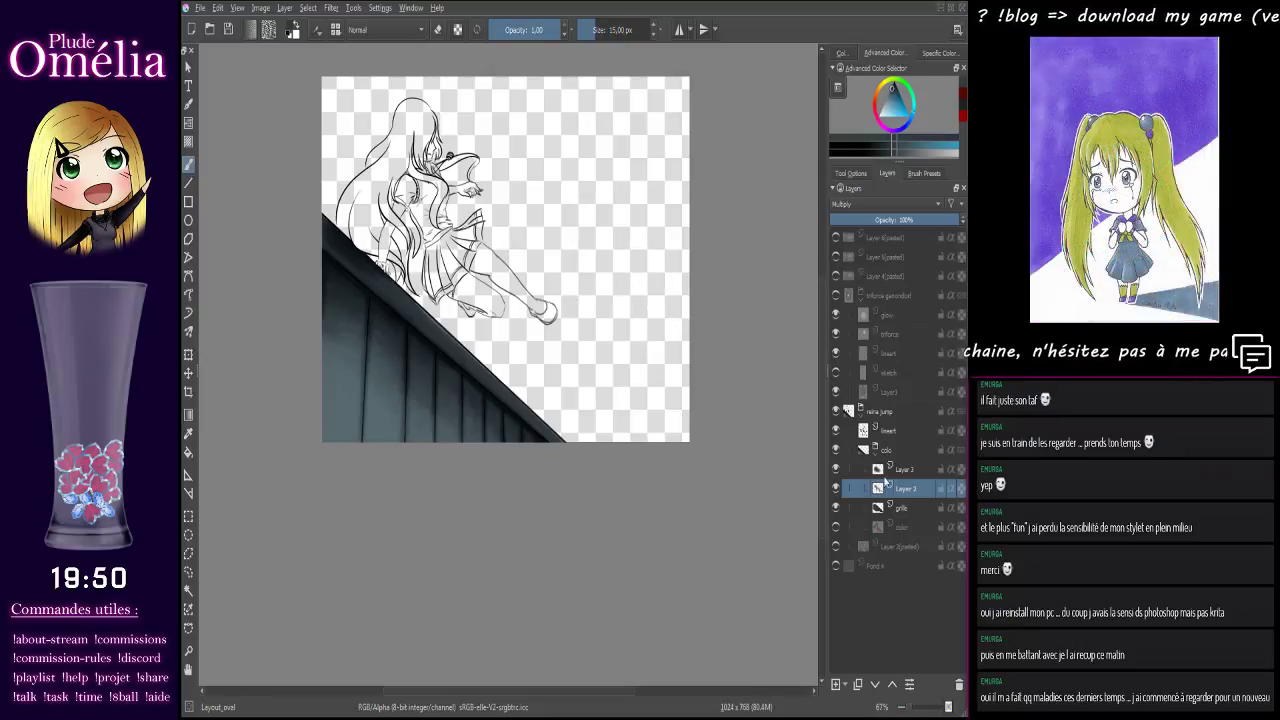
Show the girl's color layer and sample the skirt's red as the painting color
click(874, 527)
click(836, 528)
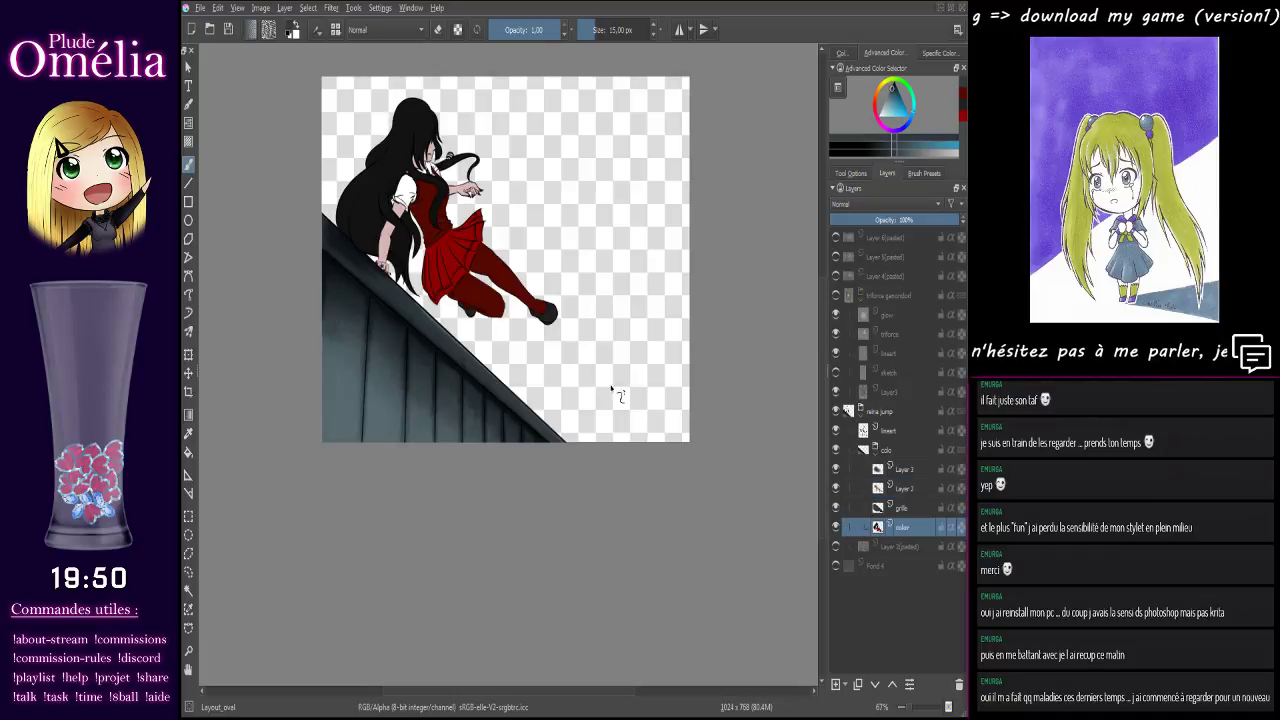
scroll(435, 395, up, 4)
drag(437, 363, 759, 600)
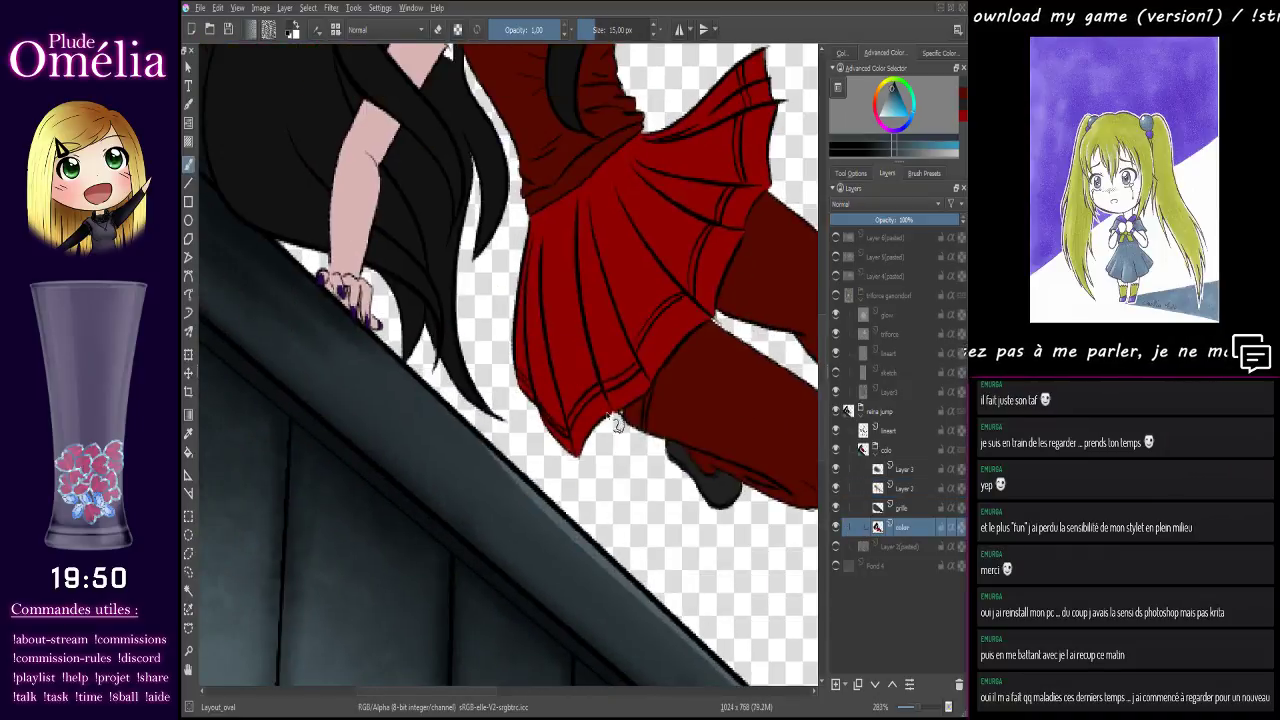
drag(471, 167, 268, 310)
ctrl+click(469, 368)
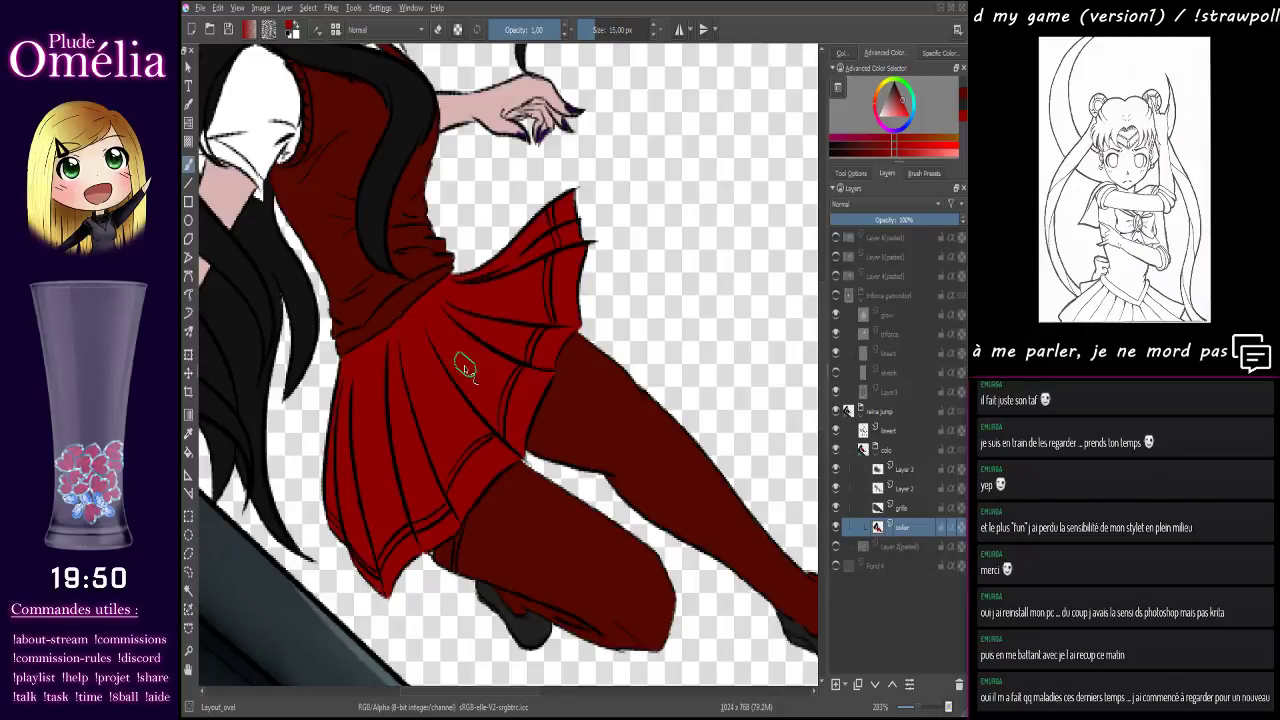
On Layer 2, paint Multiply shadows over the rear pleats of the red skirt with the Layout_oval brush
click(912, 491)
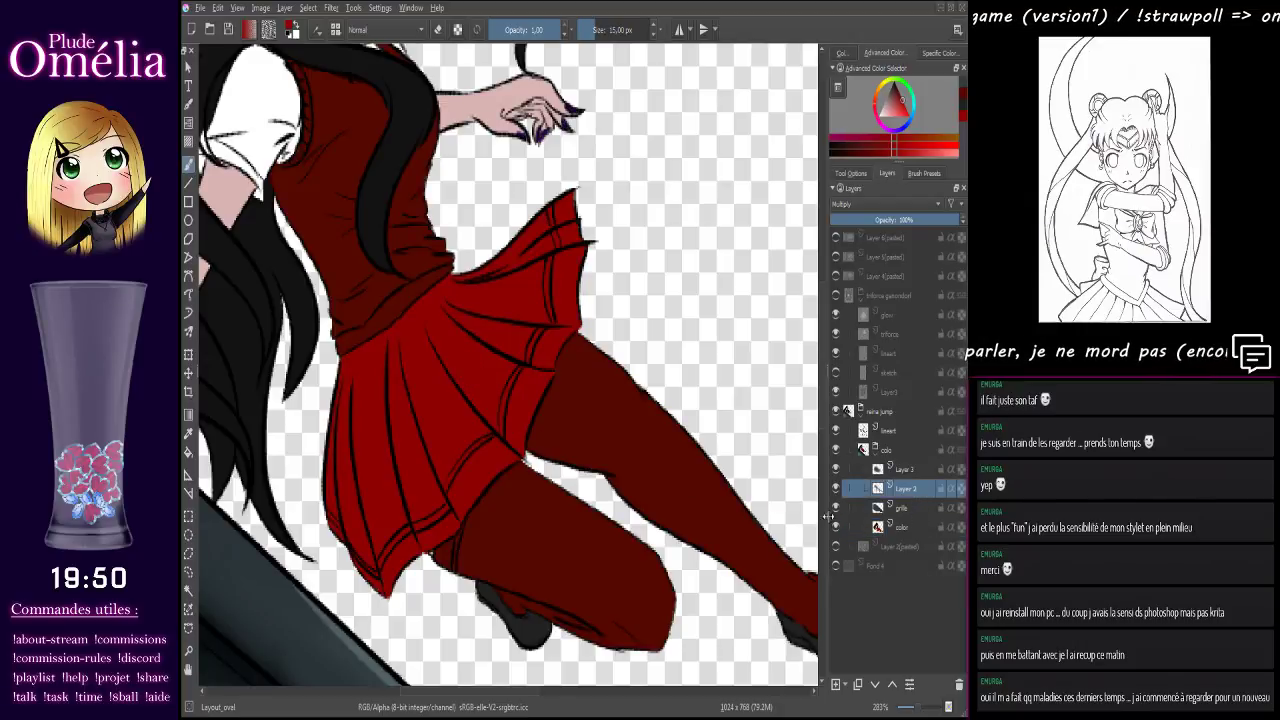
drag(543, 443, 512, 297)
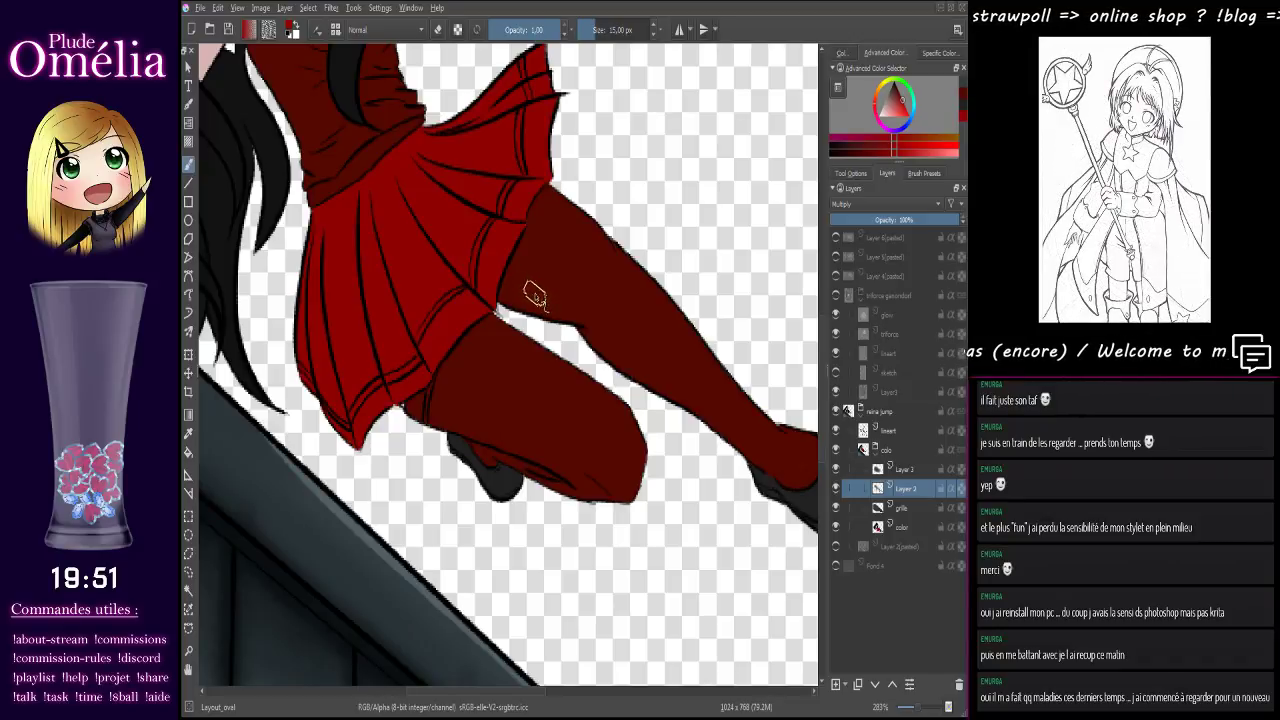
drag(536, 287, 553, 363)
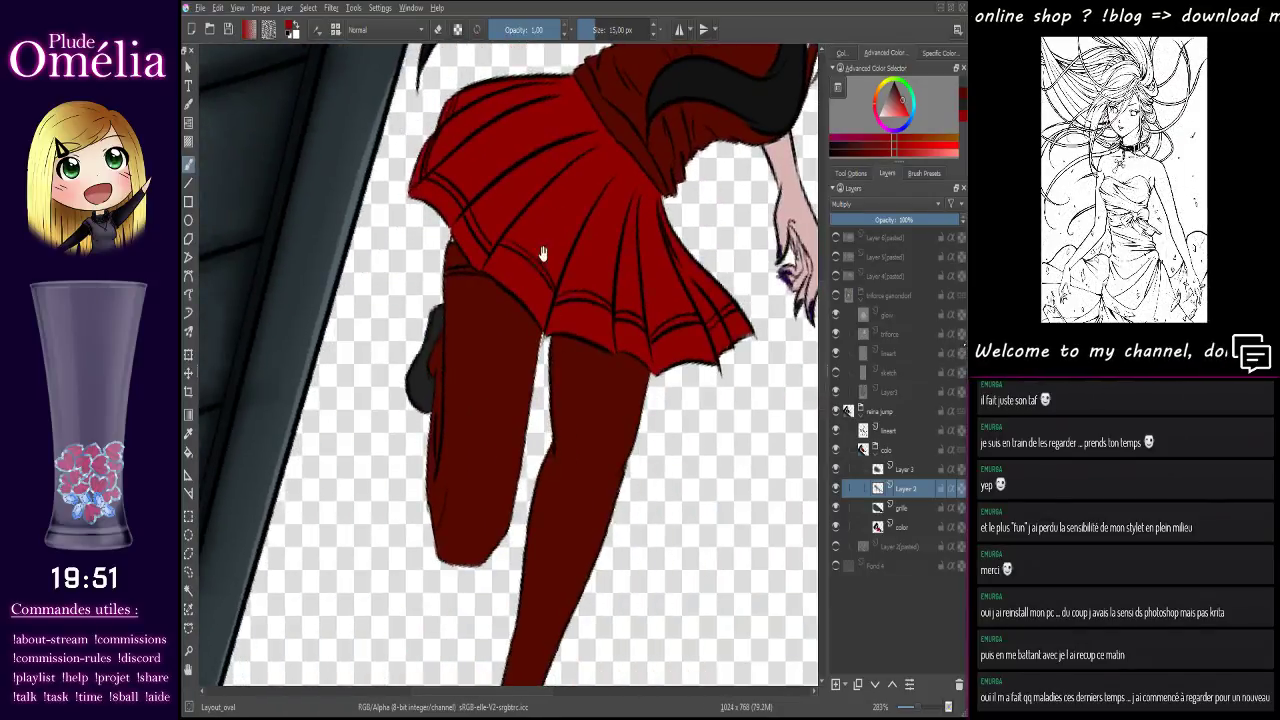
drag(543, 252, 512, 372)
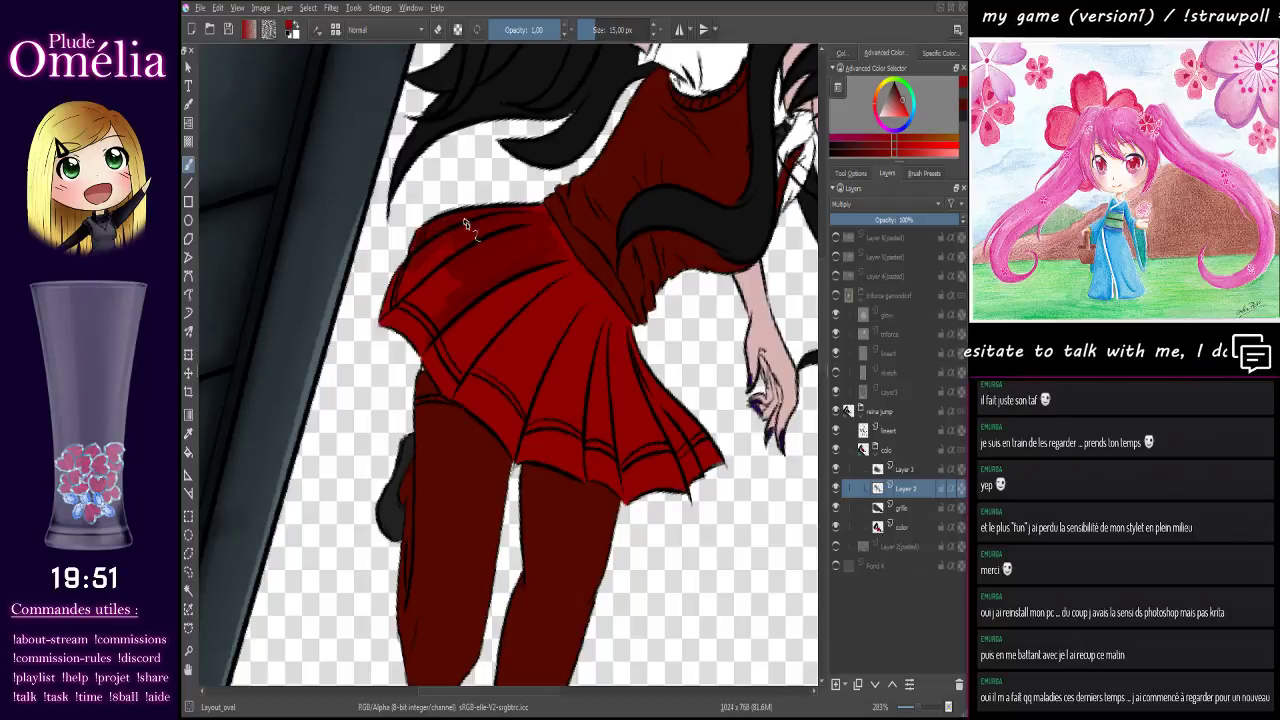
mouse_move(466, 224)
mouse_down()
mouse_move(432, 224)
mouse_move(400, 250)
mouse_move(485, 235)
mouse_move(450, 305)
mouse_move(503, 272)
mouse_up()
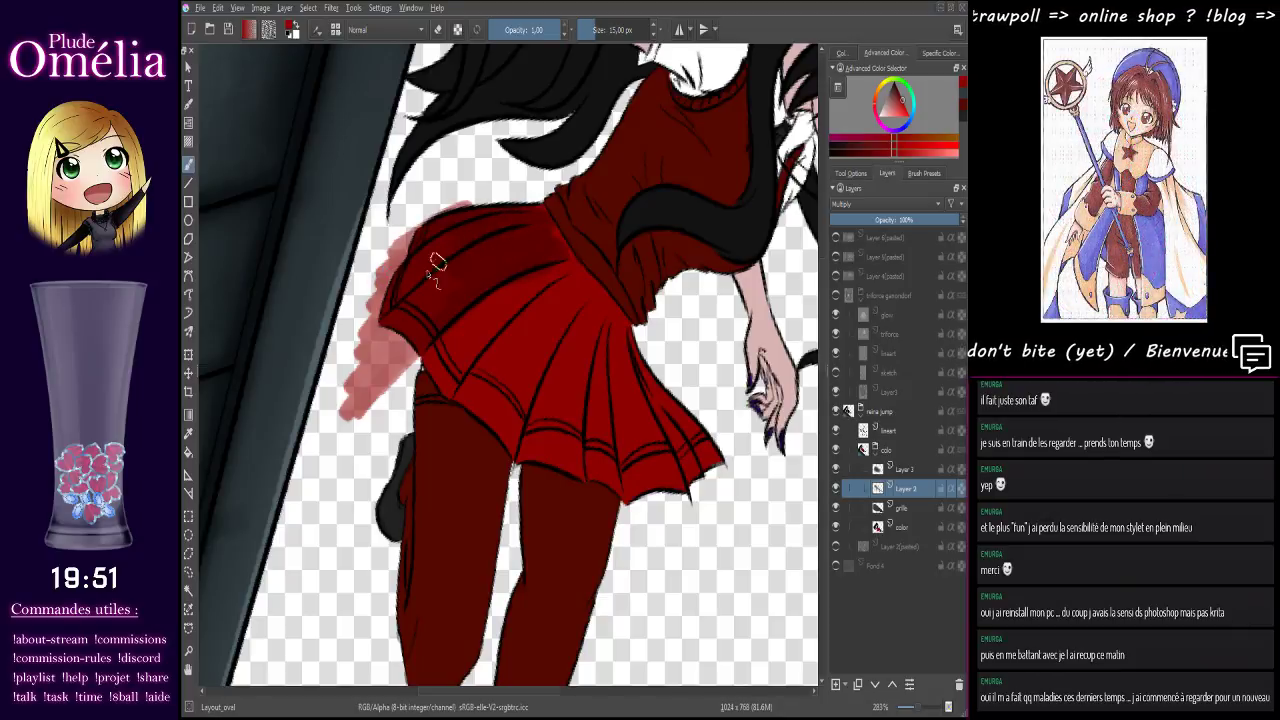
drag(396, 316, 462, 273)
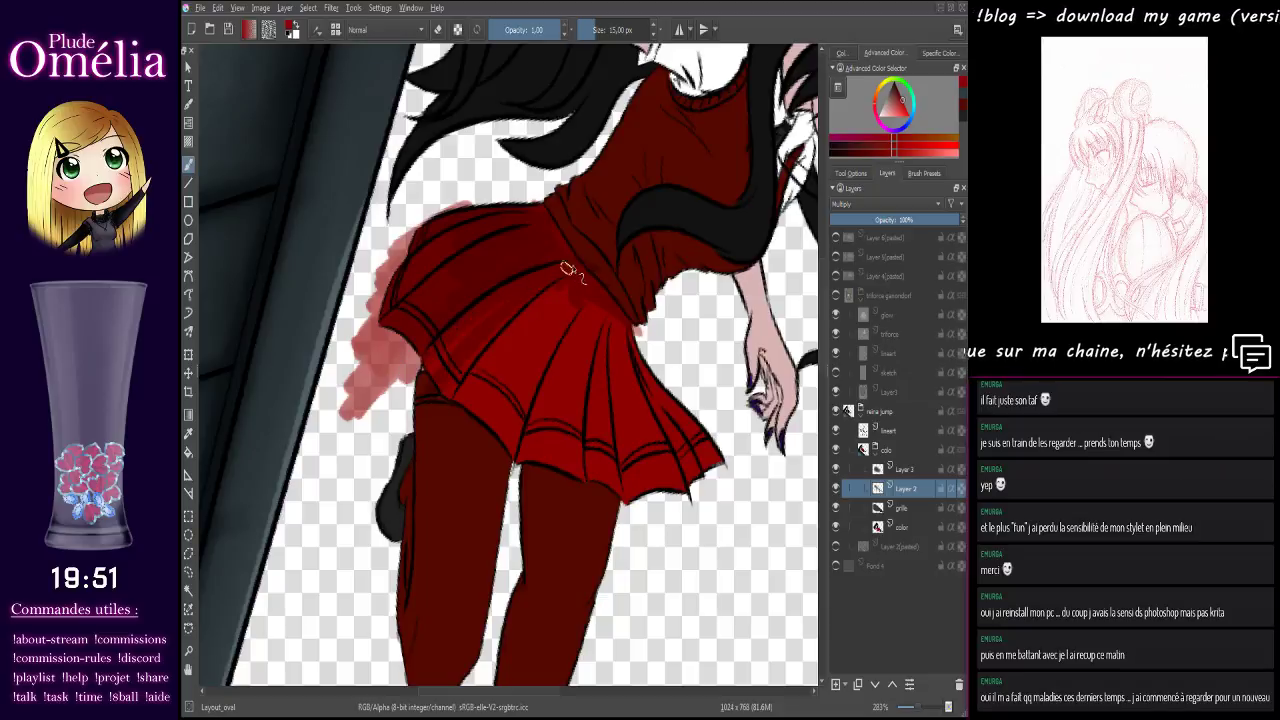
Shade the skirt's middle and front pleats, the waist edge and the thighs just beneath the hem
drag(551, 292, 479, 378)
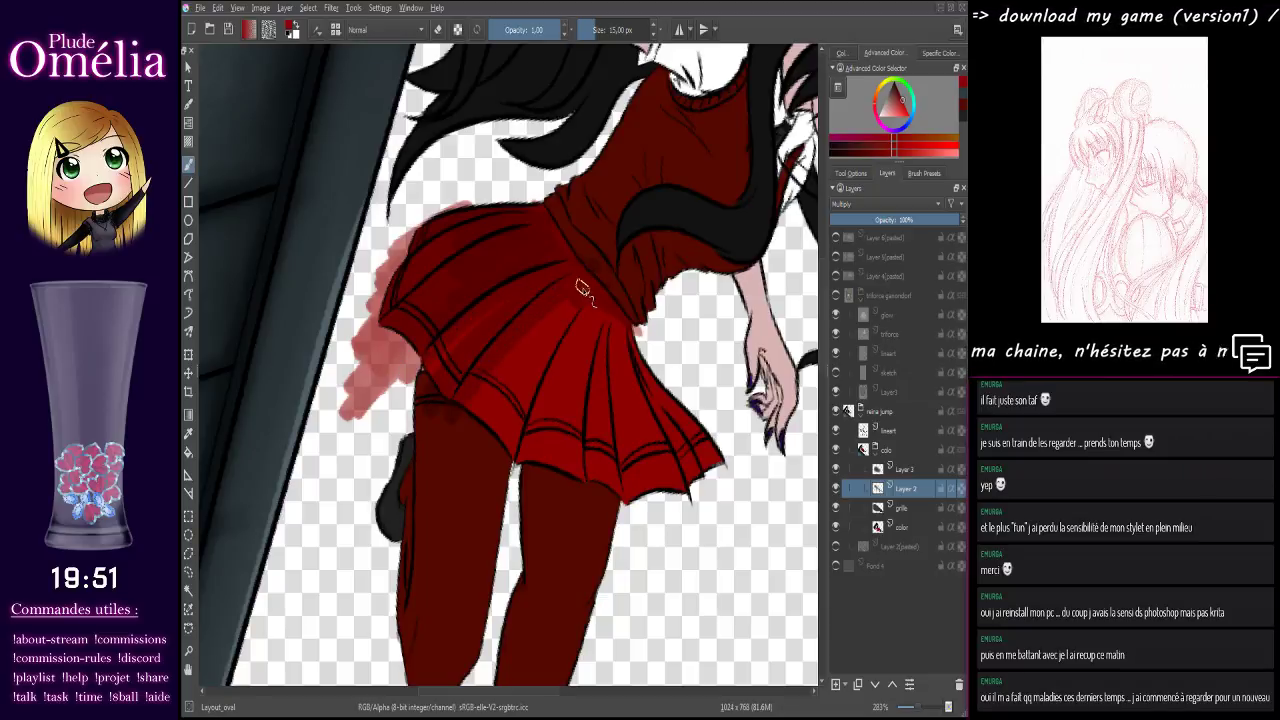
mouse_move(582, 290)
mouse_down()
mouse_move(526, 453)
mouse_move(596, 294)
mouse_move(540, 436)
mouse_up()
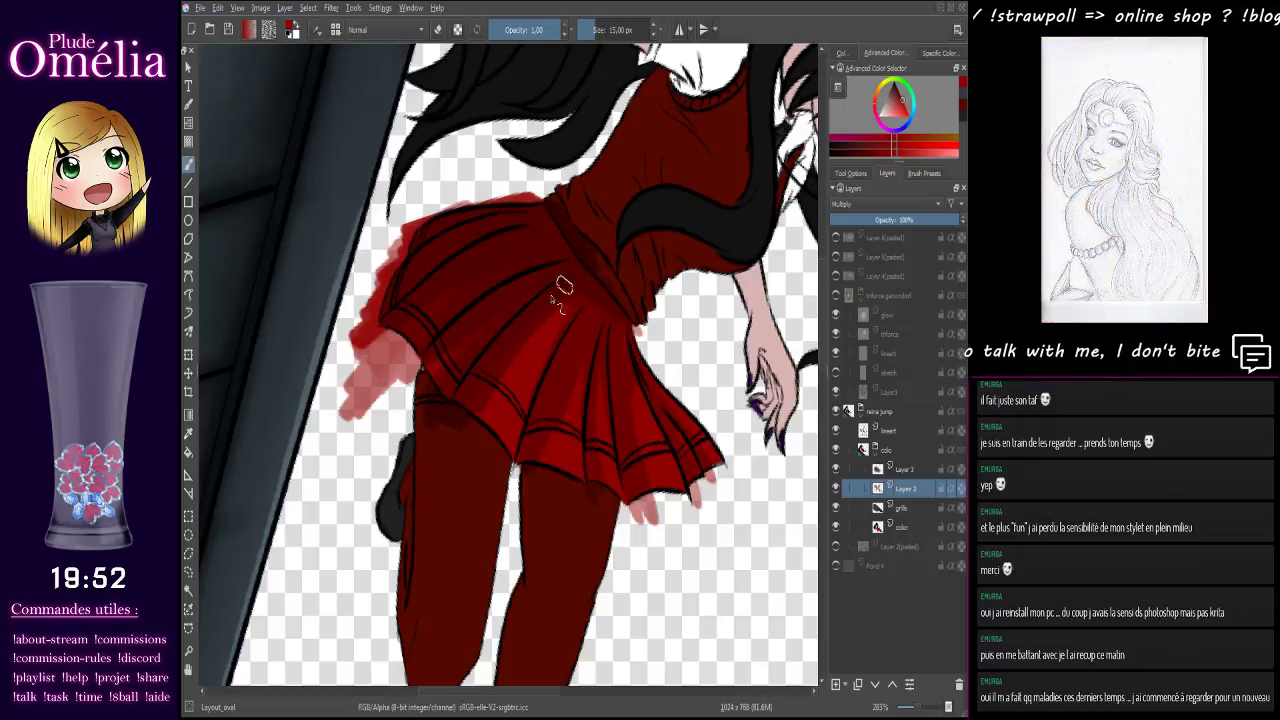
drag(560, 316, 474, 450)
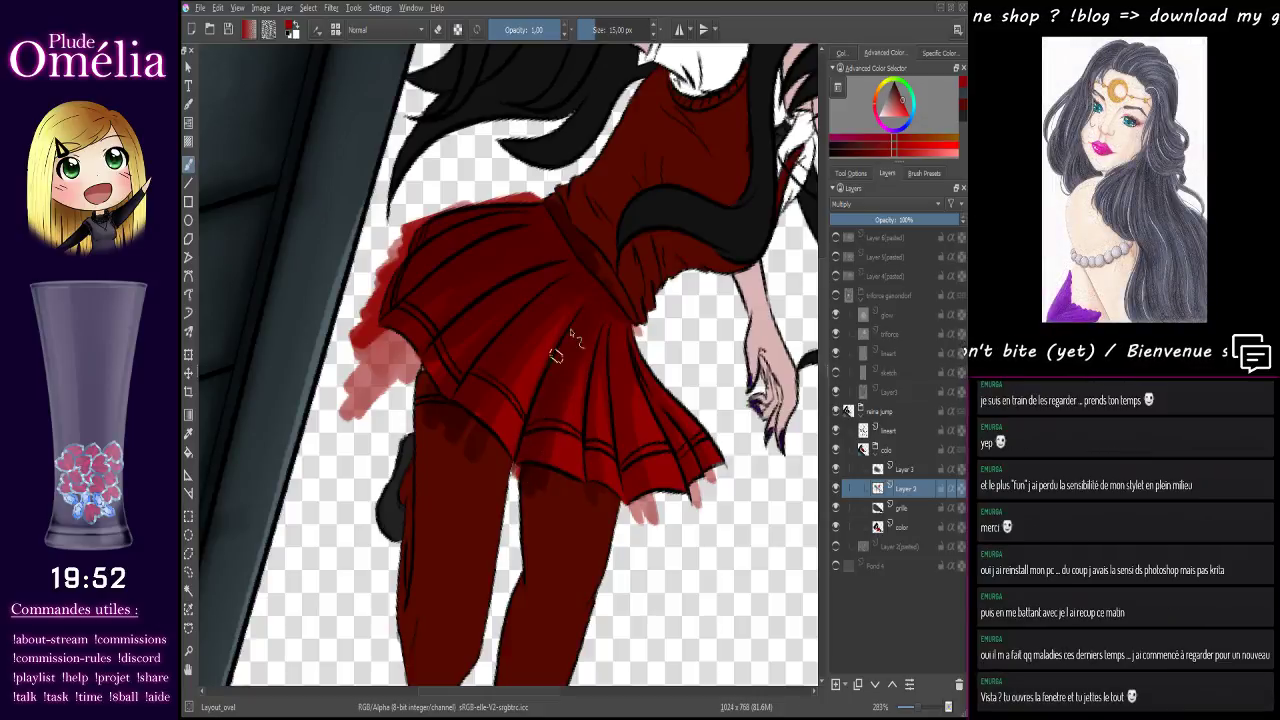
mouse_move(573, 293)
mouse_down()
mouse_move(537, 229)
mouse_move(539, 280)
mouse_move(554, 251)
mouse_move(560, 300)
mouse_up()
key(5)
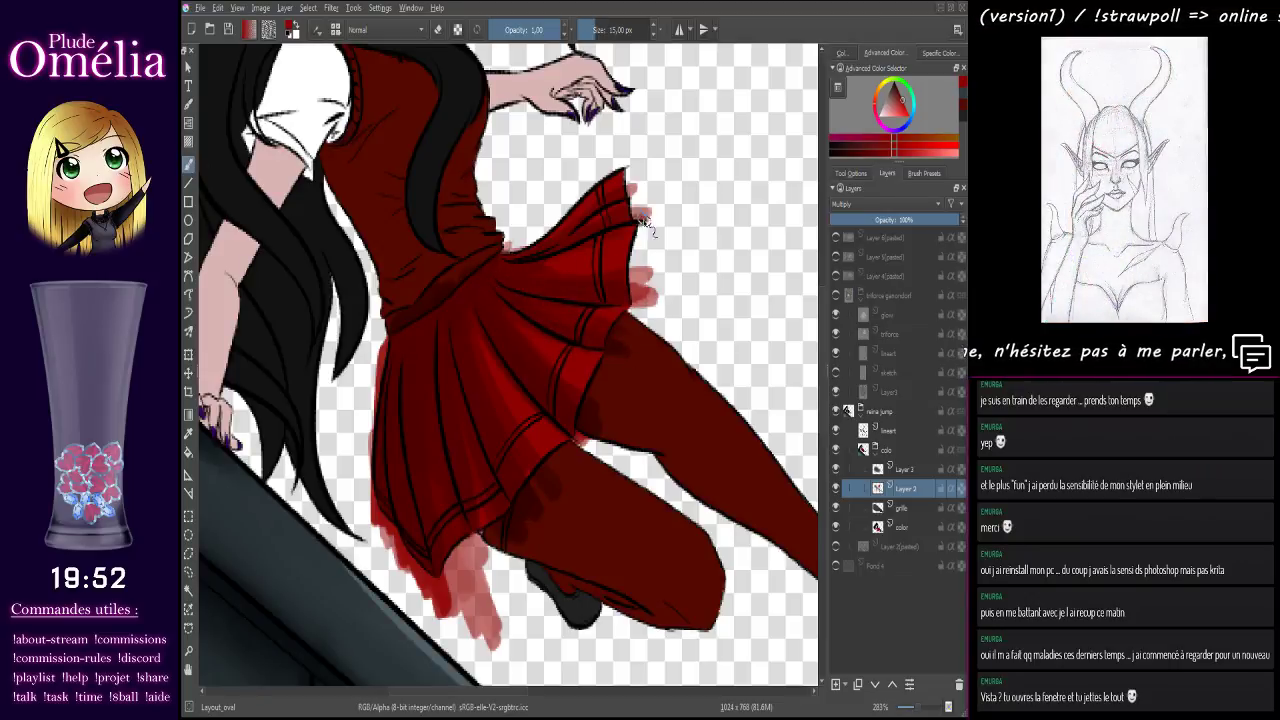
drag(510, 250, 562, 220)
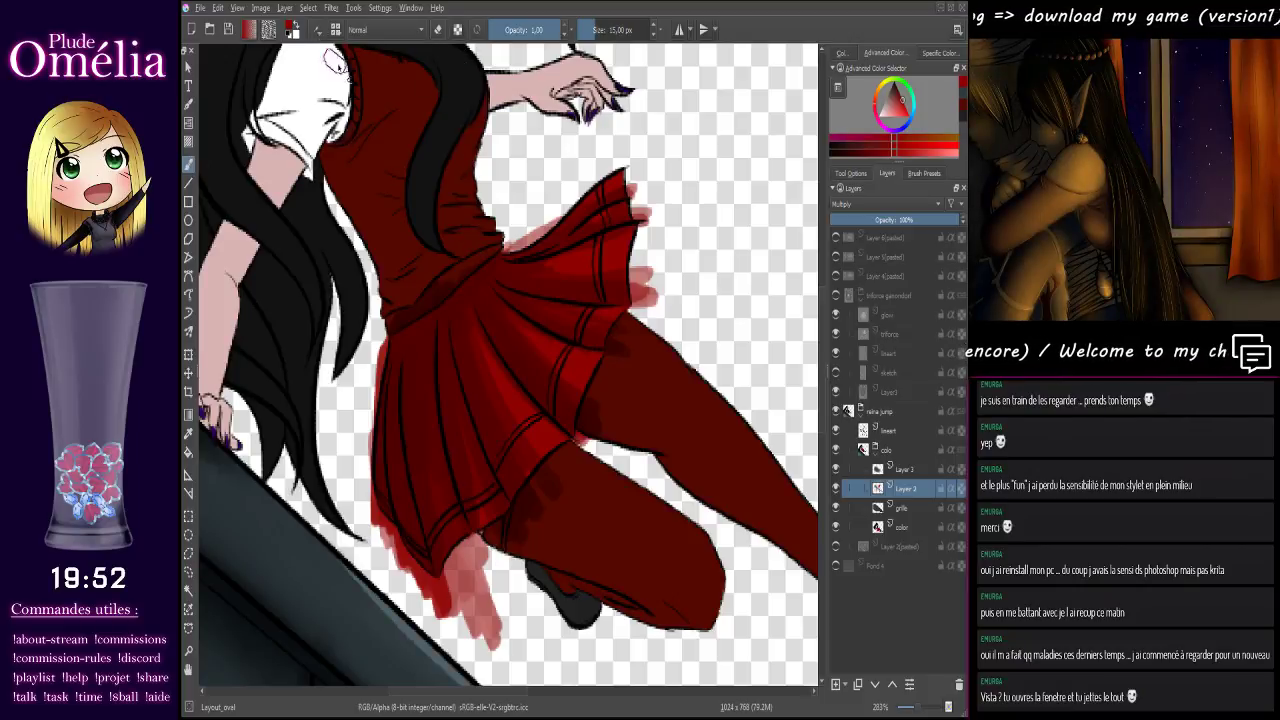
drag(608, 263, 648, 195)
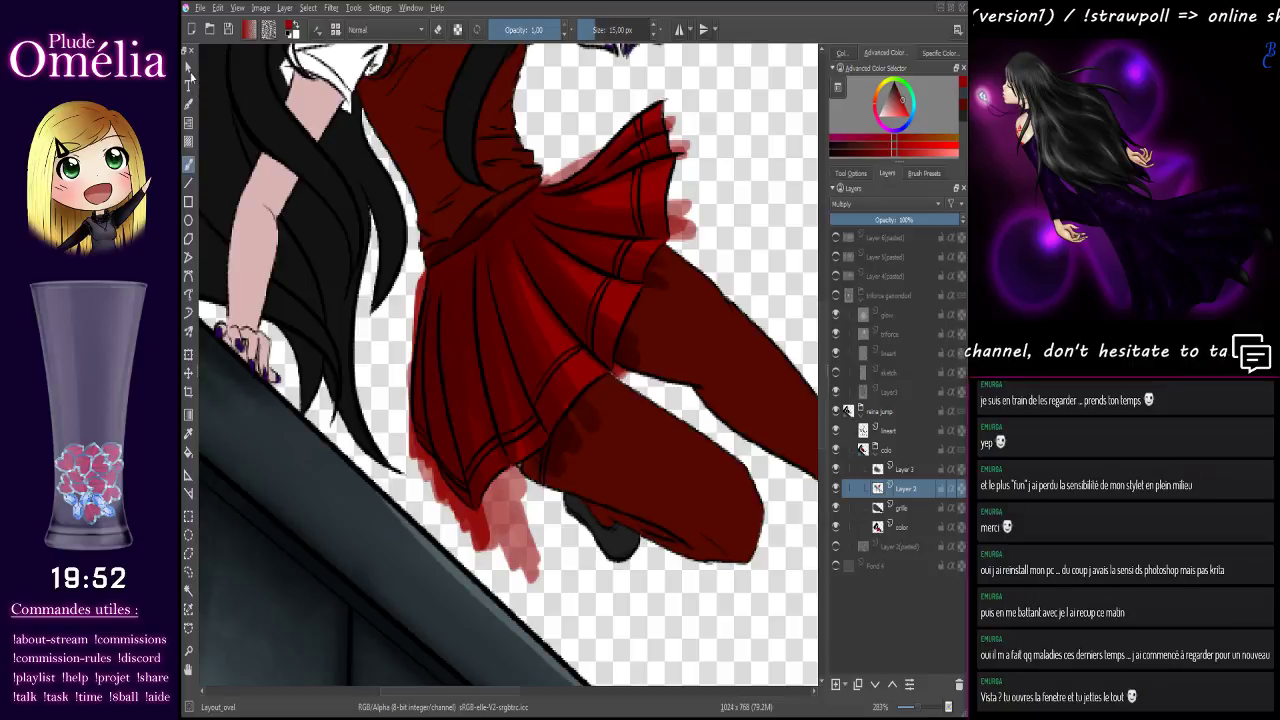
Switch to the Fill_circle brush in eraser mode for removing skirt shading outside the outlines on Layer 2
click(189, 70)
mouse_move(436, 249)
mouse_down()
mouse_move(396, 260)
mouse_move(364, 227)
mouse_up()
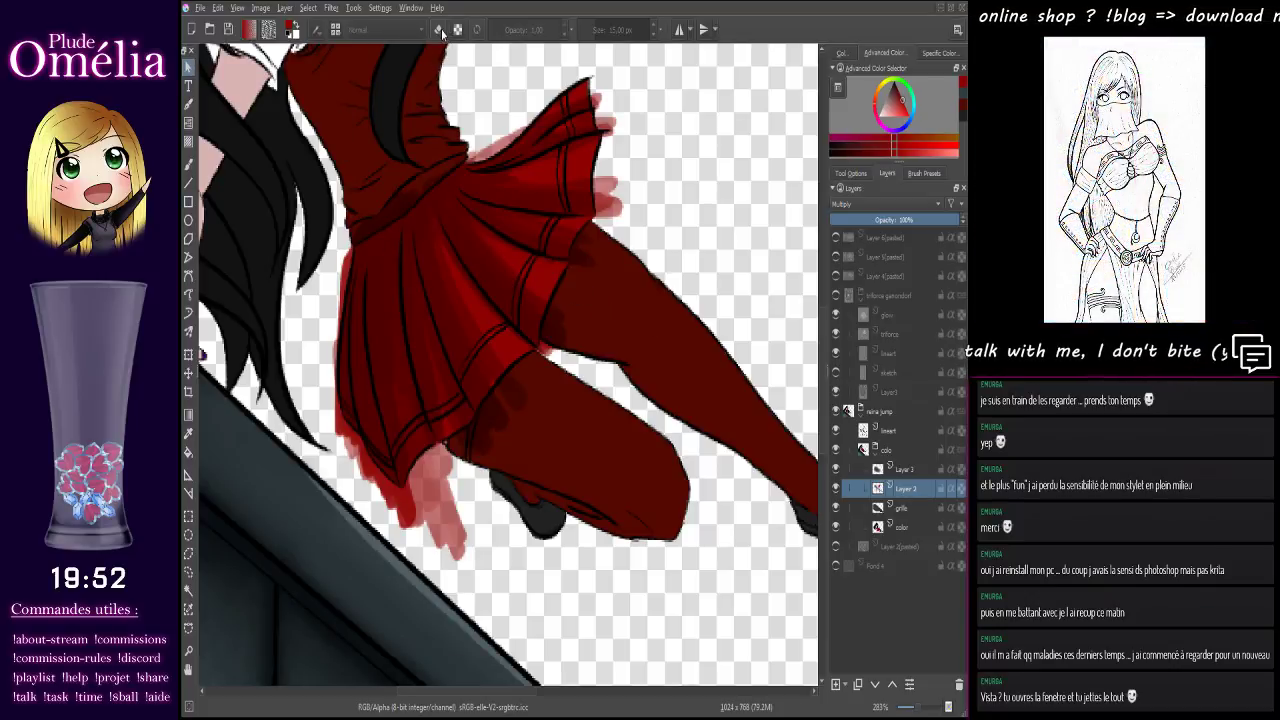
click(188, 164)
click(437, 30)
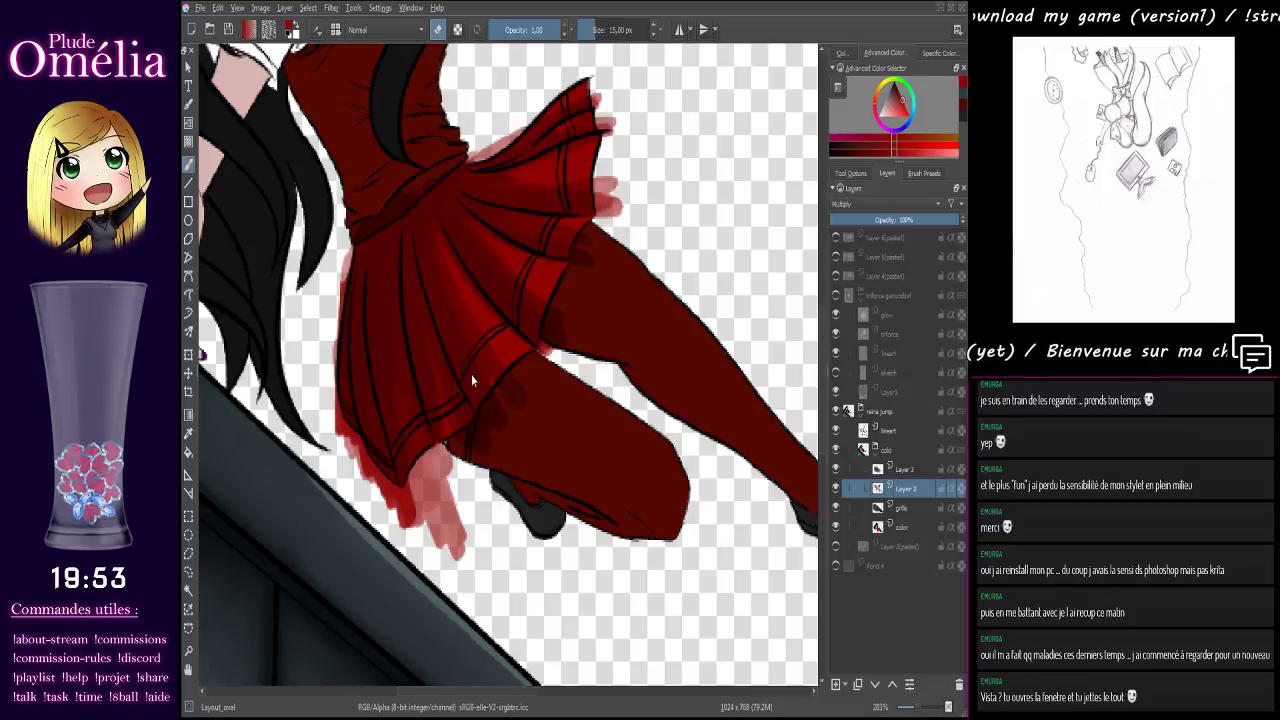
key(slash)
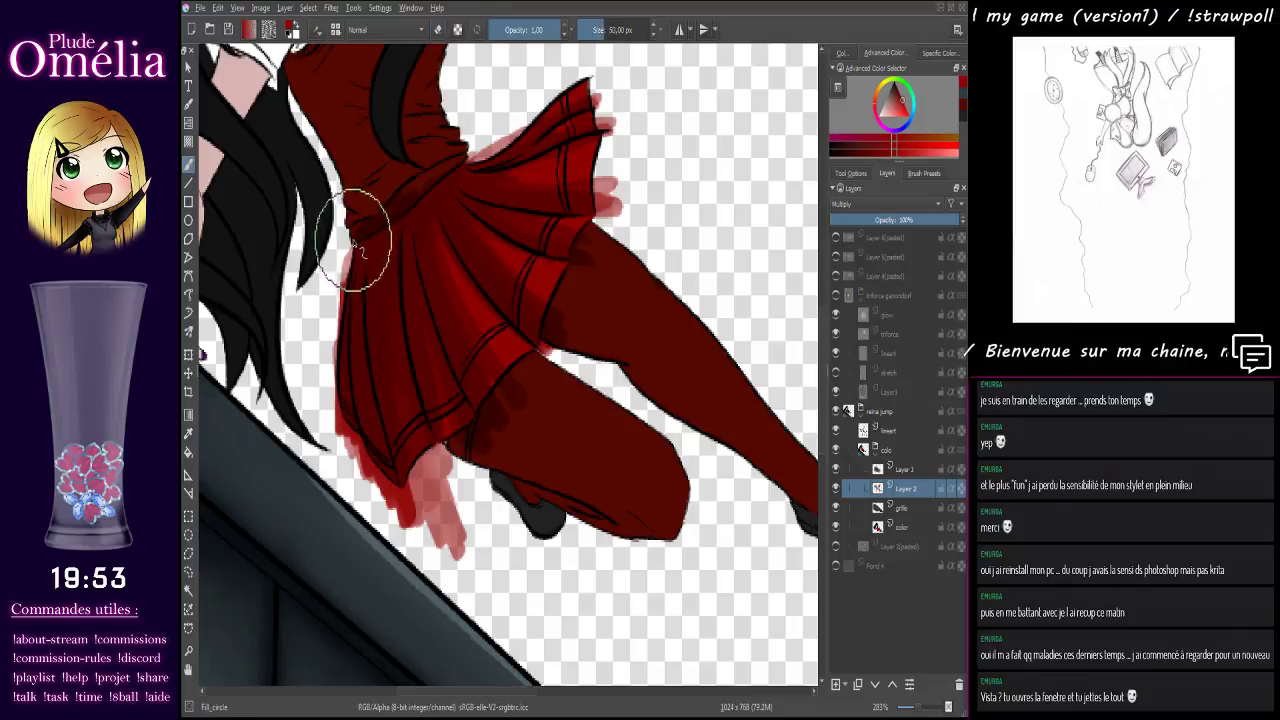
click(438, 30)
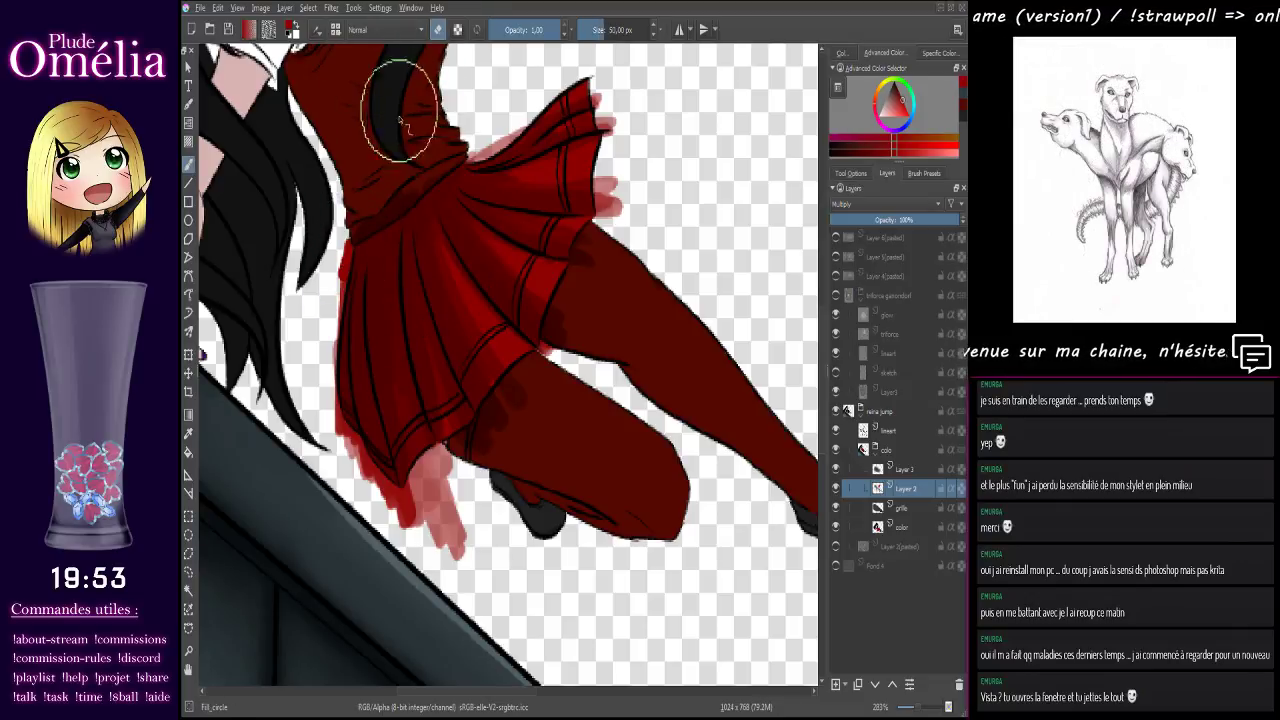